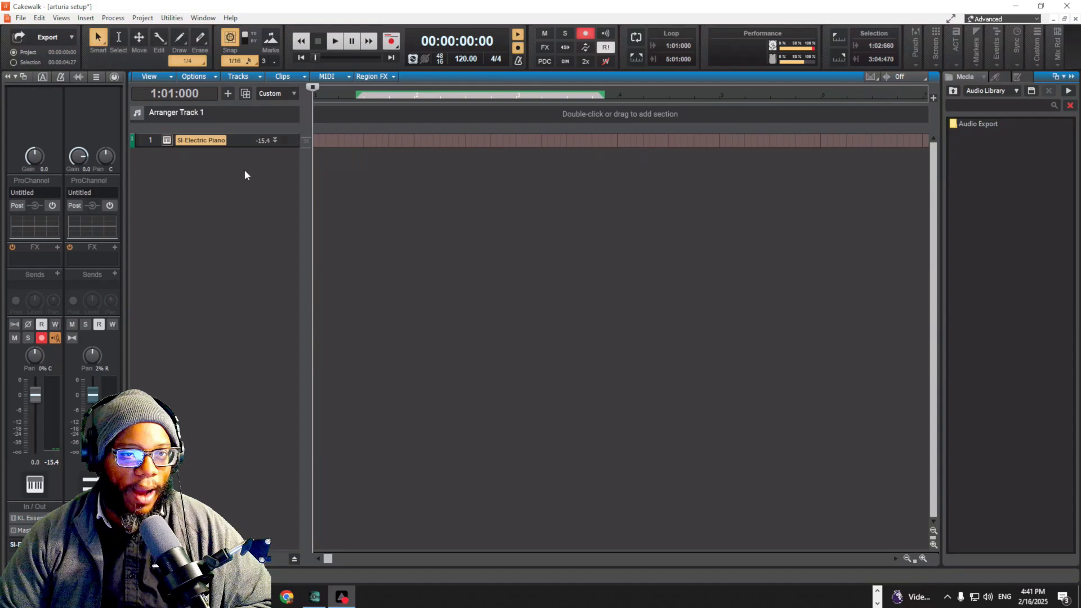
Open the SI-Electric Piano instrument of track 1, play a few test notes on its keyboard and close it.
{"action": "left_click", "coordinate": [166, 140]}
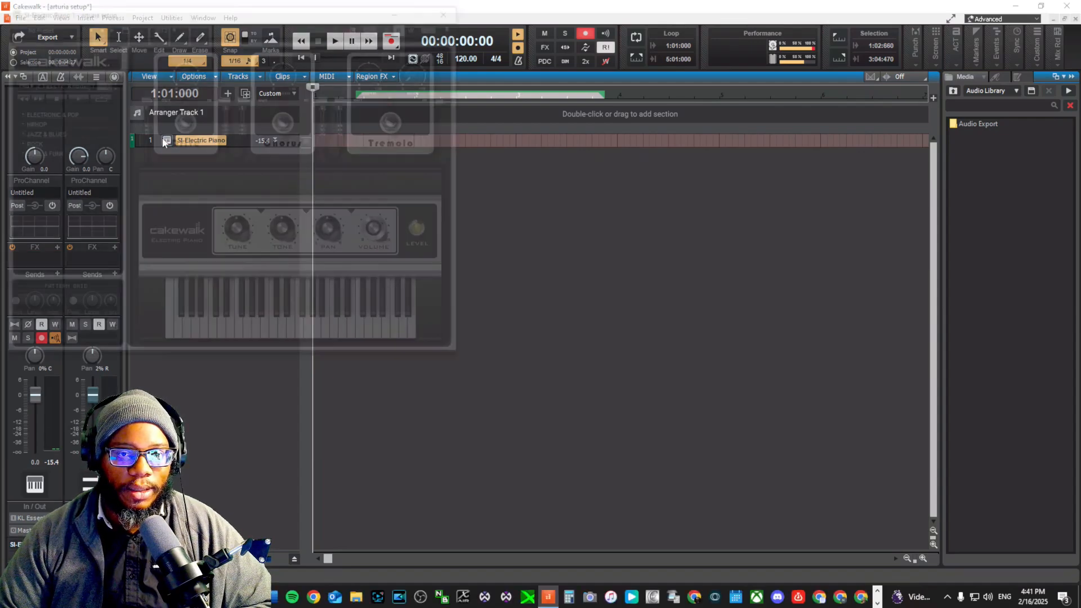
{"action": "left_click", "coordinate": [241, 307]}
{"action": "left_click", "coordinate": [305, 318]}
{"action": "left_click", "coordinate": [362, 328]}
{"action": "left_click", "coordinate": [268, 342]}
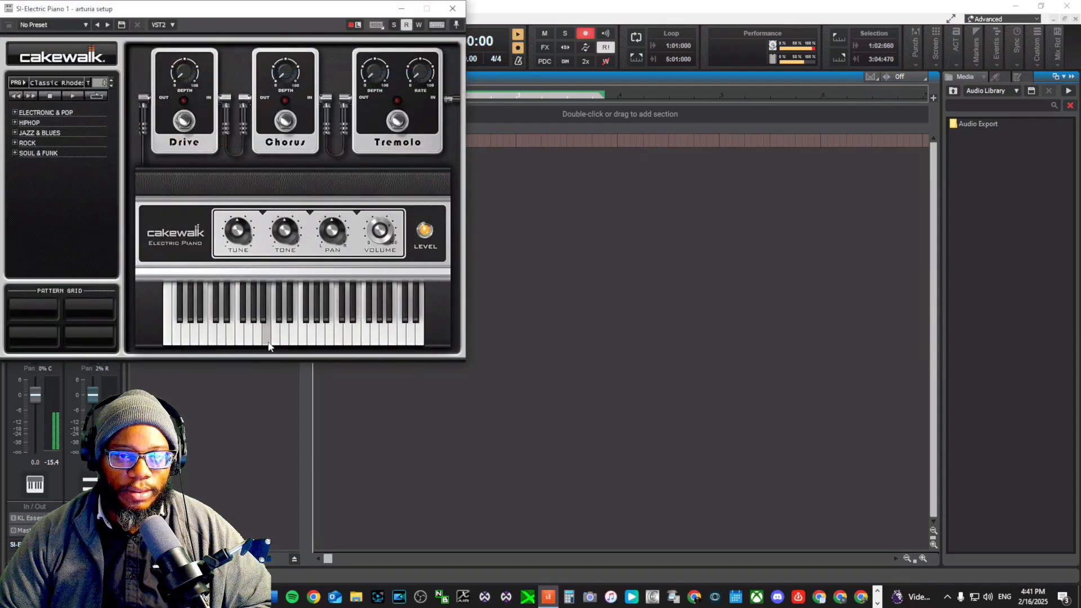
{"action": "left_click", "coordinate": [453, 8]}
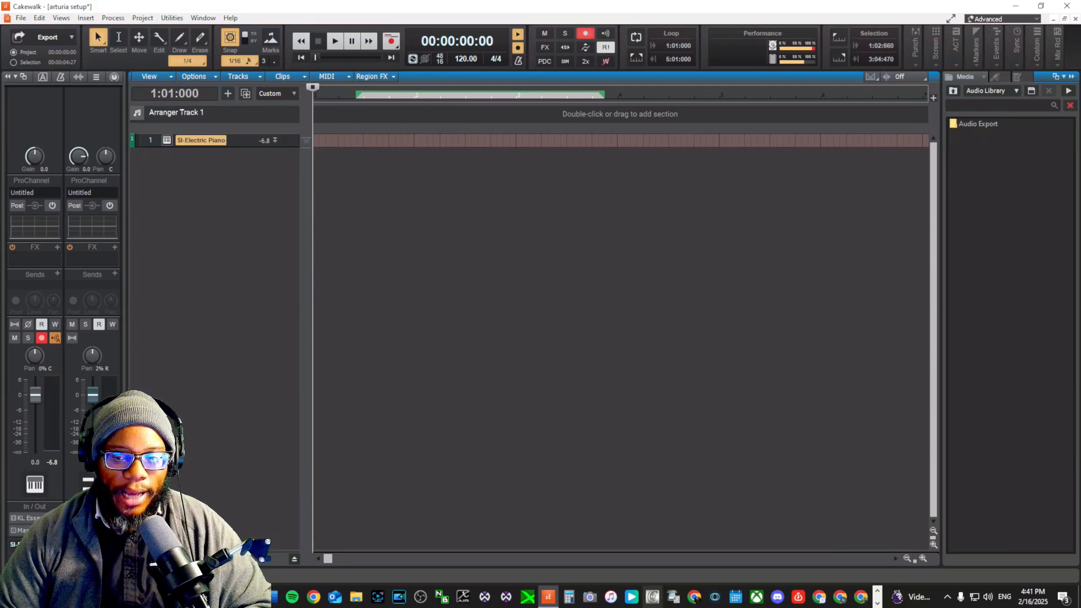
Switch to Chrome, load arturia.com/support and open the product registration page.
{"action": "left_click", "coordinate": [694, 597]}
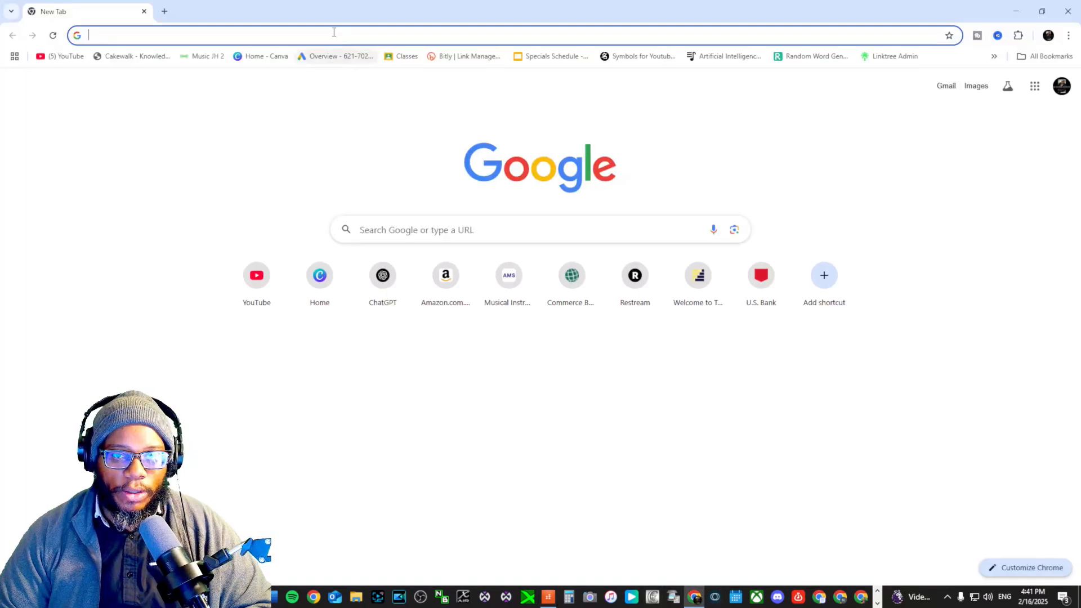
{"action": "left_click", "coordinate": [336, 38]}
{"action": "type", "text": "arturia.com/support"}
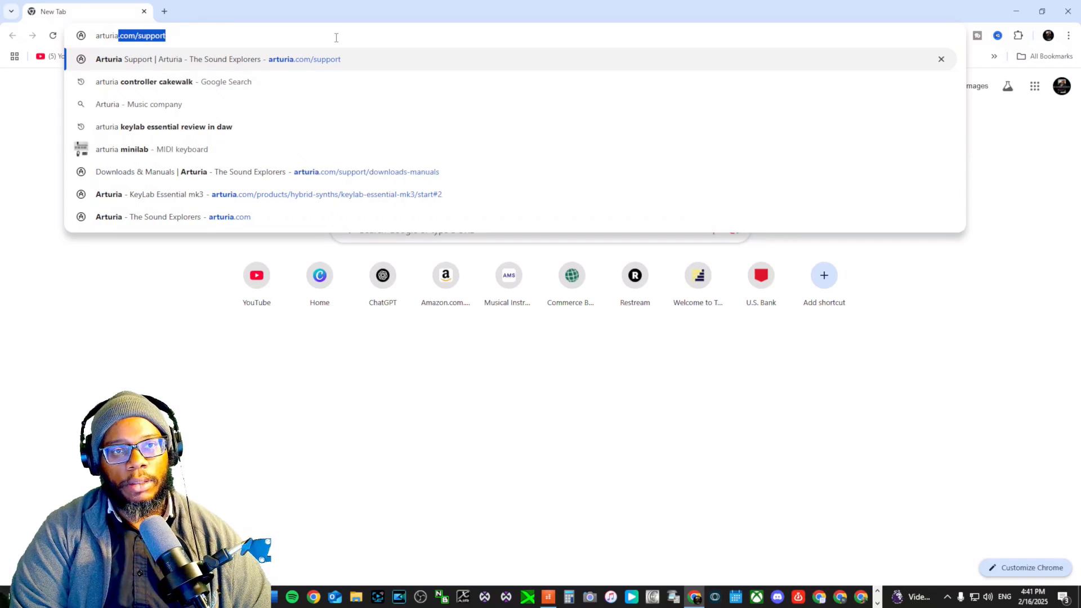
{"action": "key", "text": "Return"}
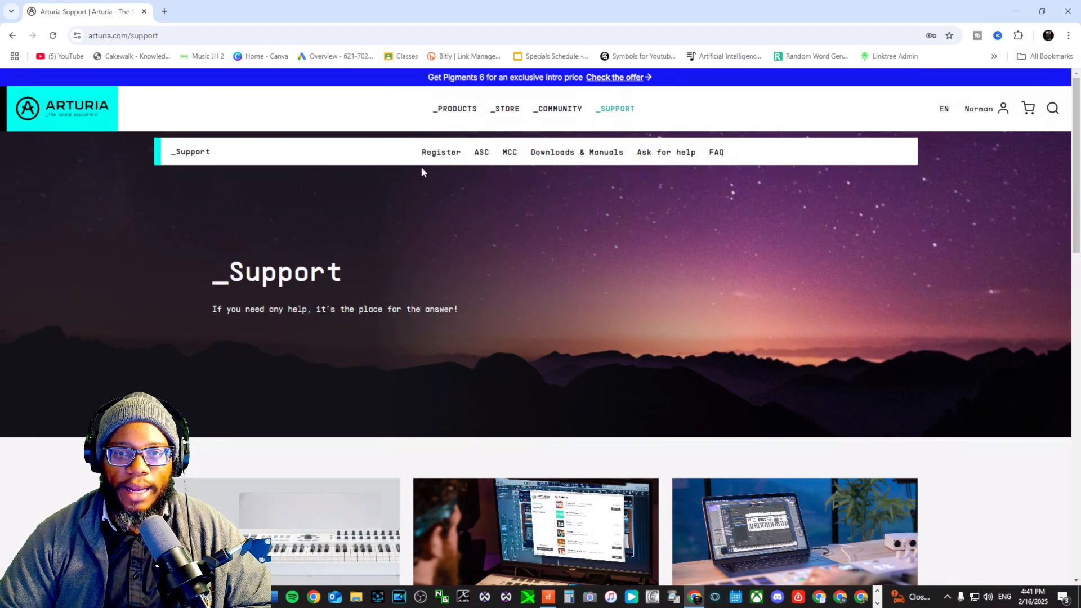
{"action": "left_click", "coordinate": [438, 158]}
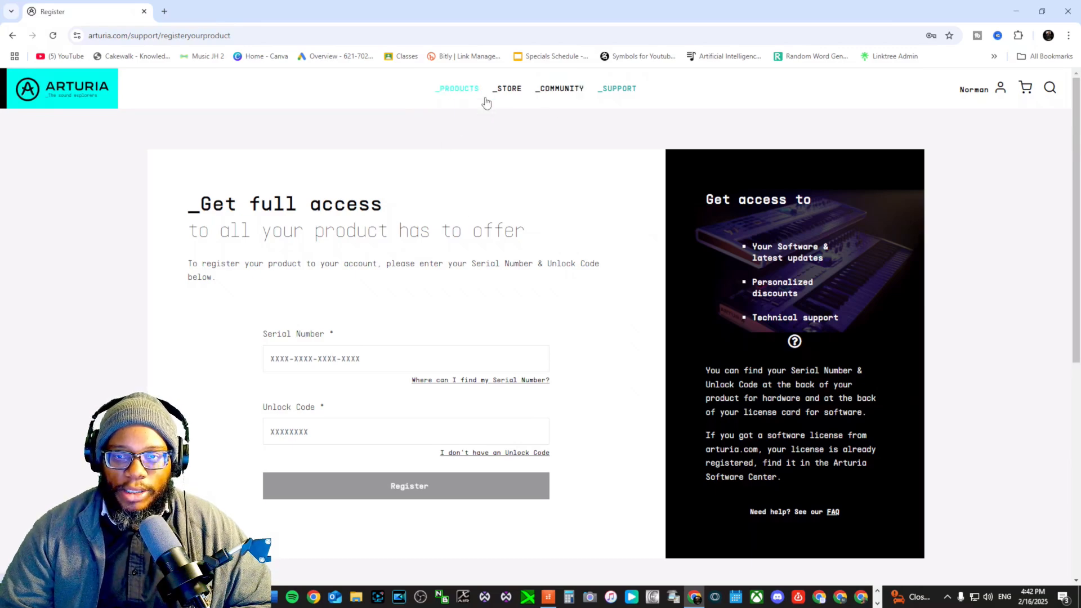
Look through the Arturia product categories and the Store page.
{"action": "left_click", "coordinate": [455, 92]}
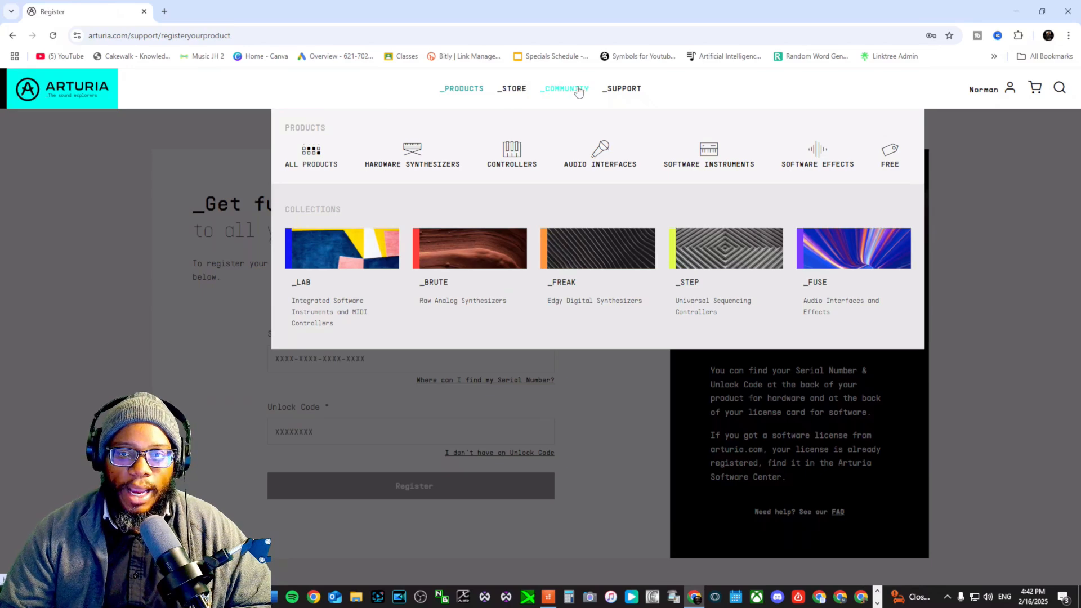
{"action": "left_click", "coordinate": [499, 92]}
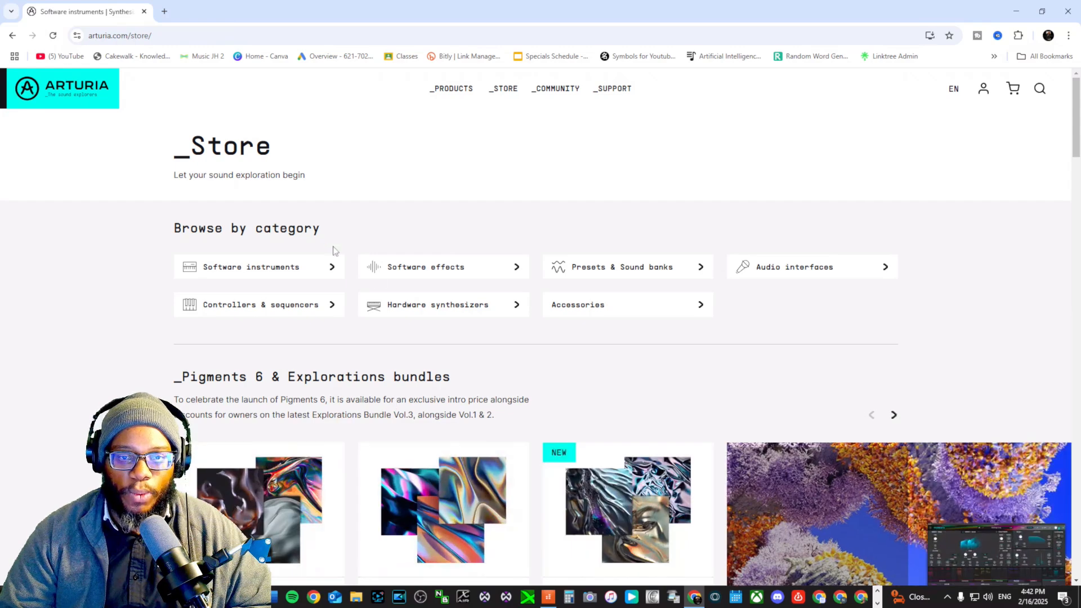
{"action": "scroll", "coordinate": [180, 311], "scroll_direction": "down", "scroll_amount": 4}
{"action": "scroll", "coordinate": [180, 310], "scroll_direction": "up", "scroll_amount": 4}
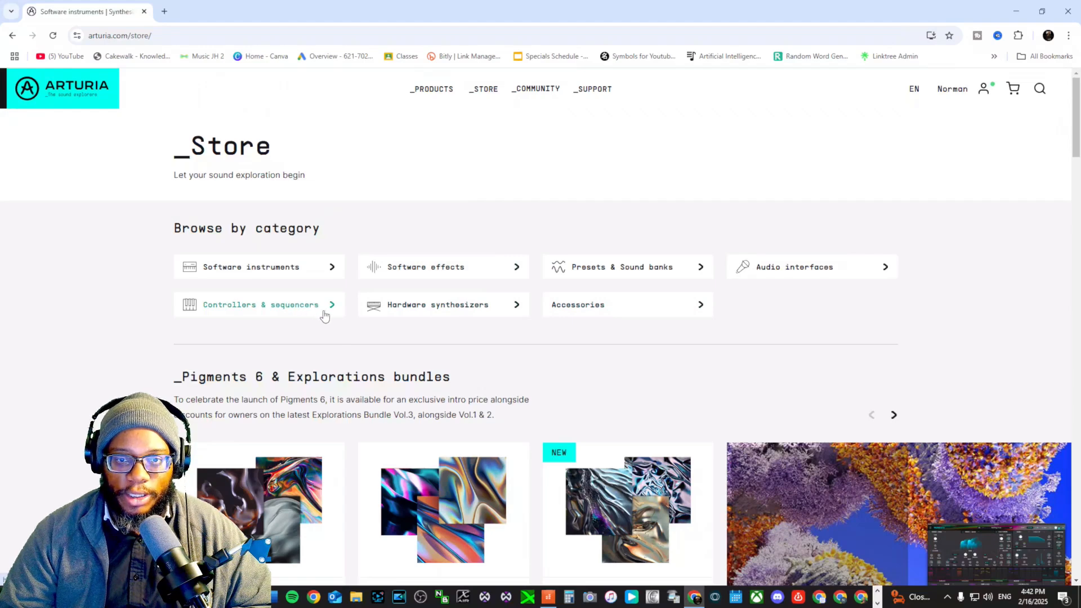
View the Arturia Software Center download on the support site's Downloads & Manuals page, and close the browser.
{"action": "left_click", "coordinate": [583, 91]}
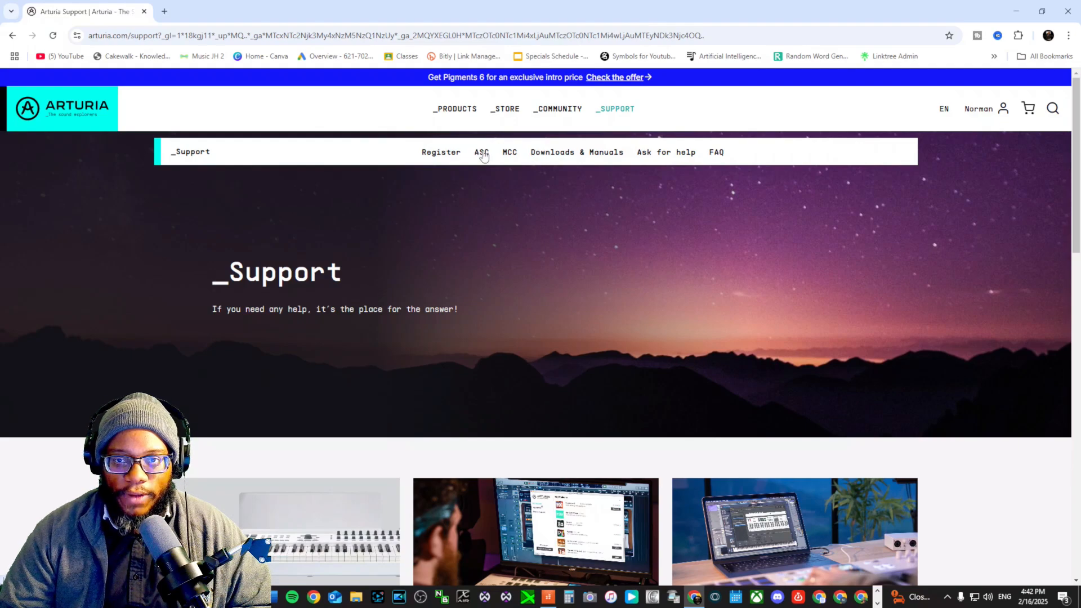
{"action": "left_click", "coordinate": [590, 156]}
{"action": "scroll", "coordinate": [457, 243], "scroll_direction": "down", "scroll_amount": 6}
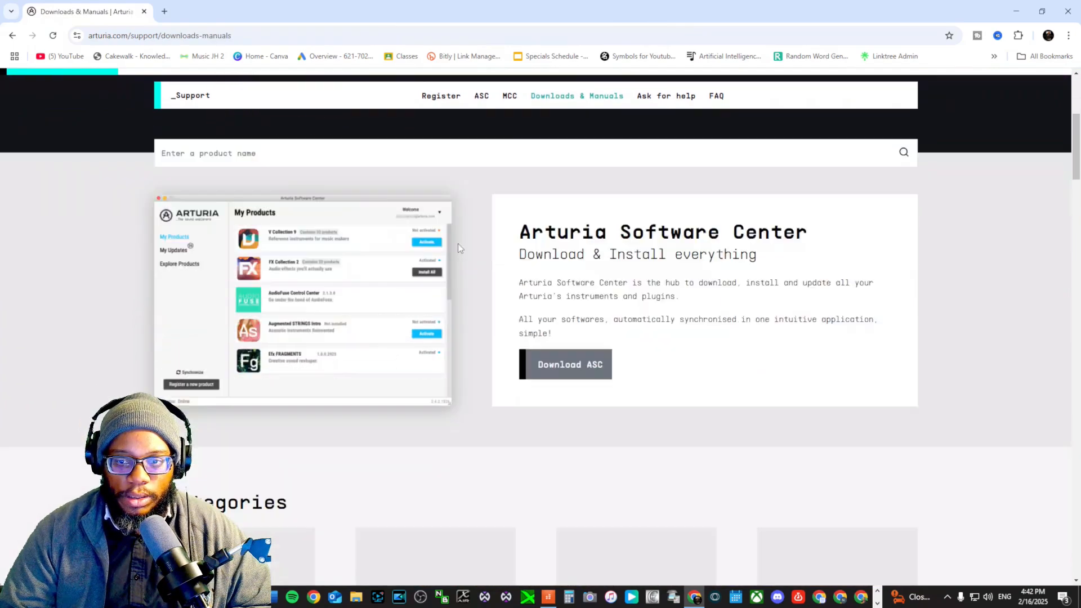
{"action": "scroll", "coordinate": [459, 225], "scroll_direction": "up", "scroll_amount": 2}
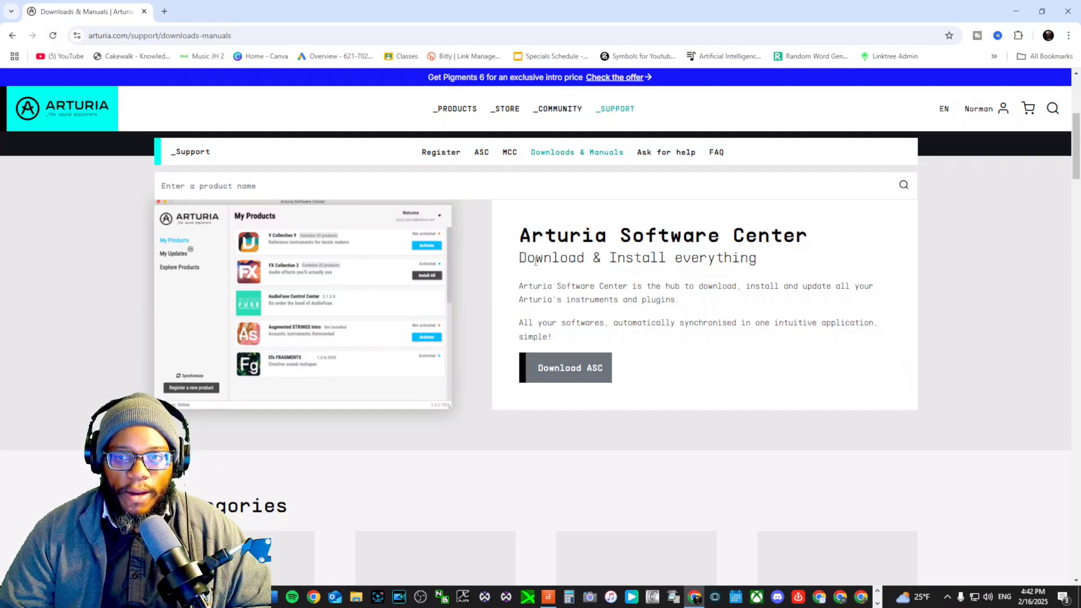
{"action": "left_click", "coordinate": [1067, 12]}
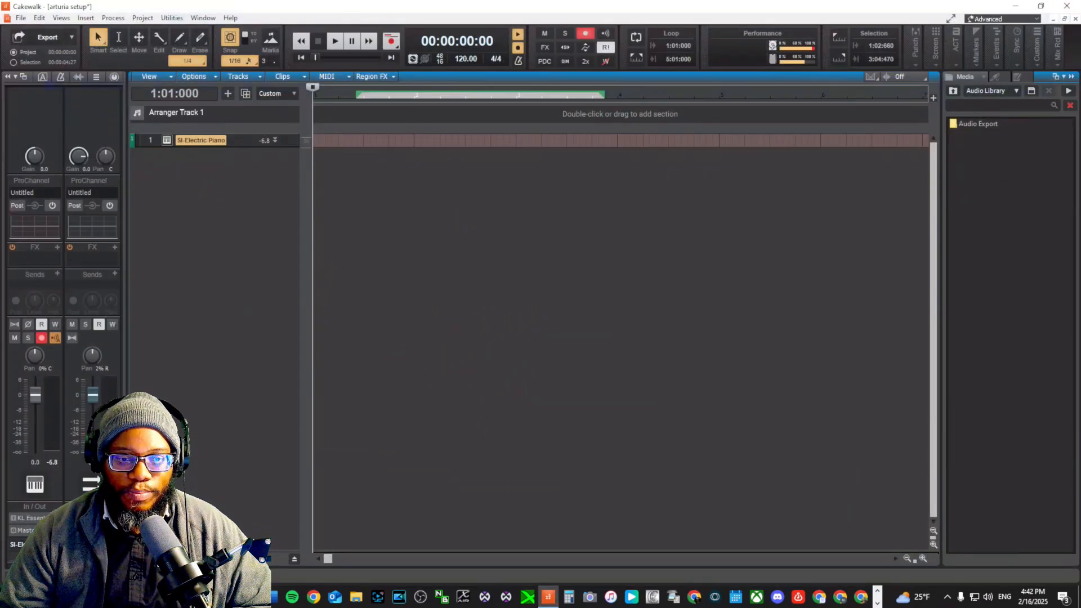
Switch to Arturia Software Center, check for available updates and return to the list of owned products.
{"action": "key", "text": "super"}
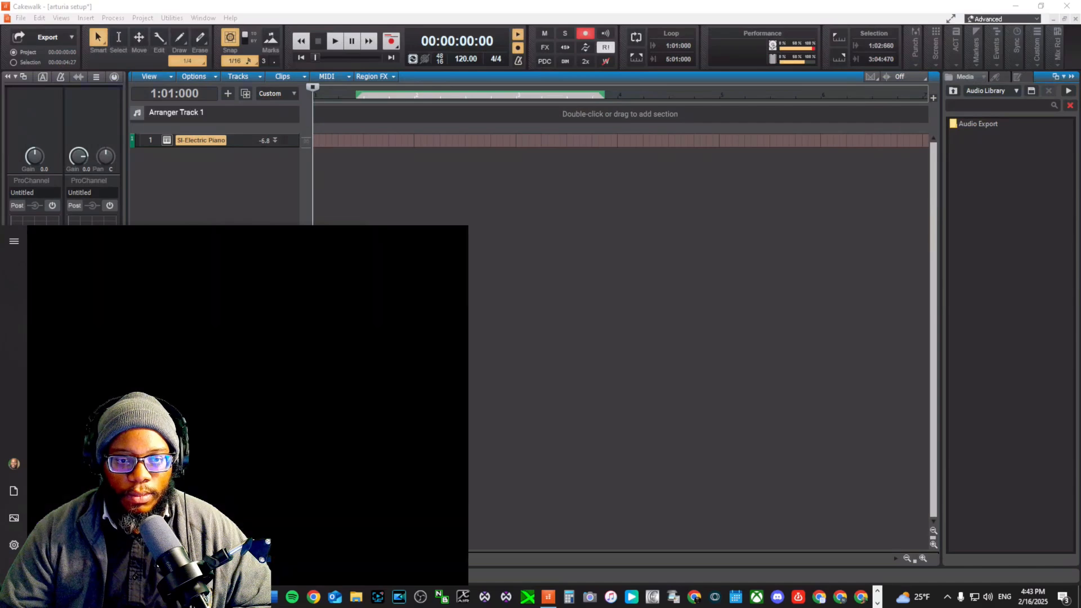
{"action": "type", "text": "e"}
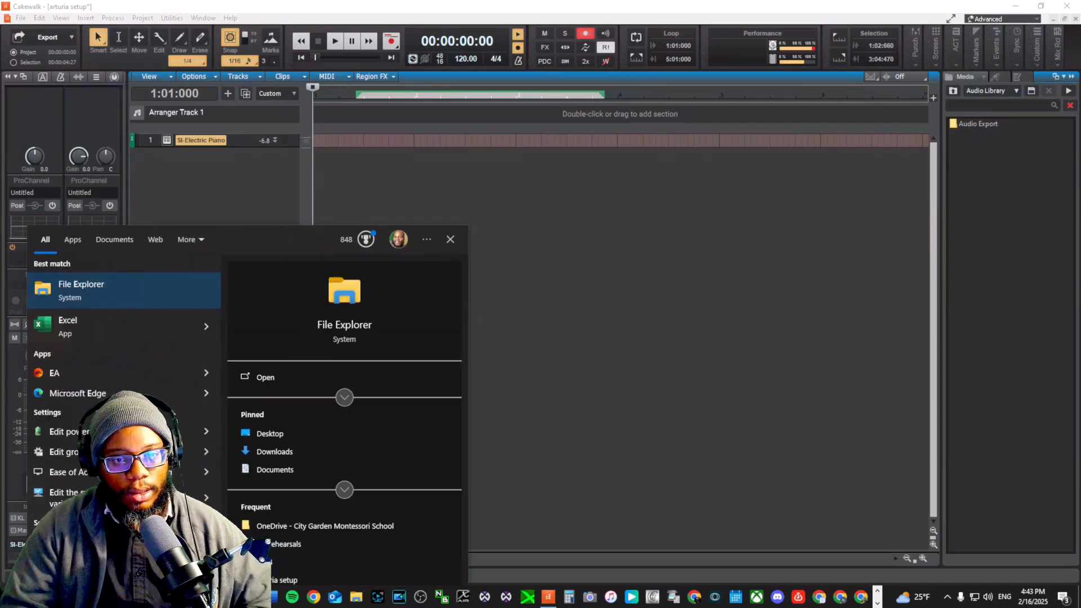
{"action": "key", "text": "BackSpace"}
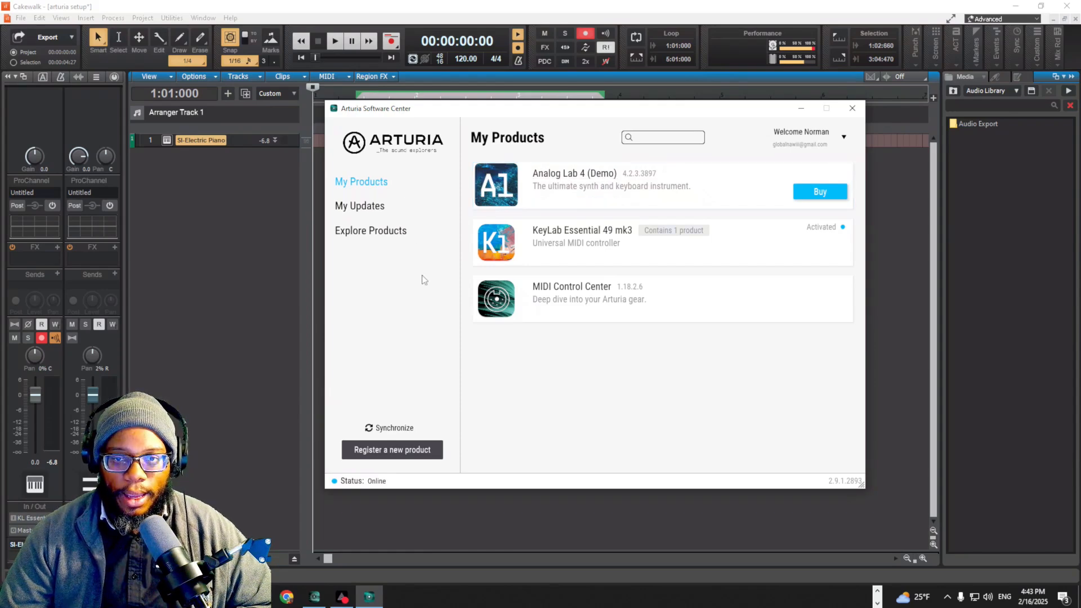
{"action": "left_click", "coordinate": [376, 213]}
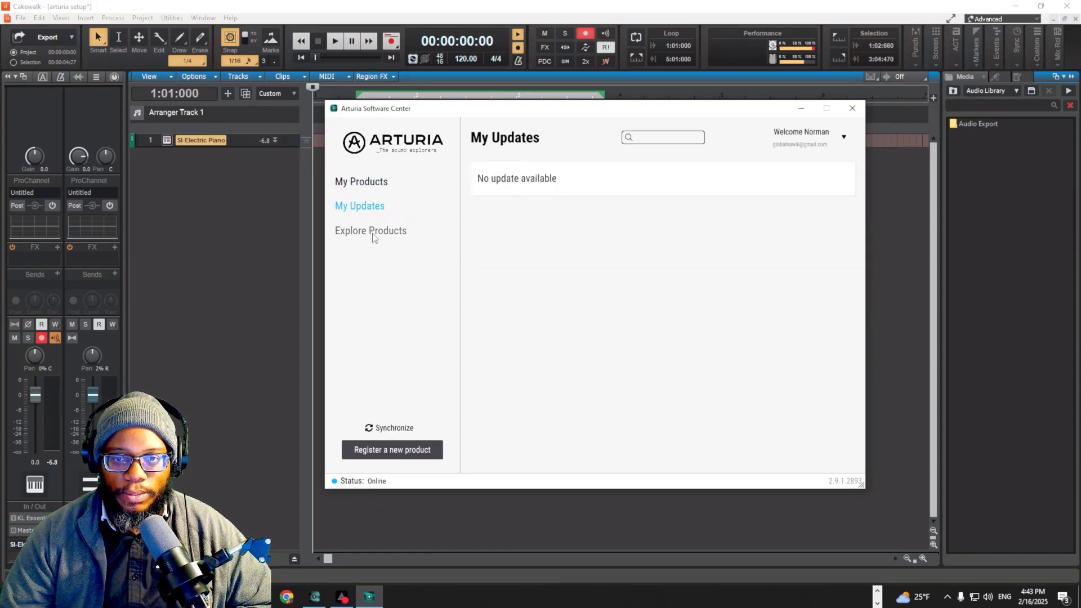
{"action": "left_click", "coordinate": [374, 233]}
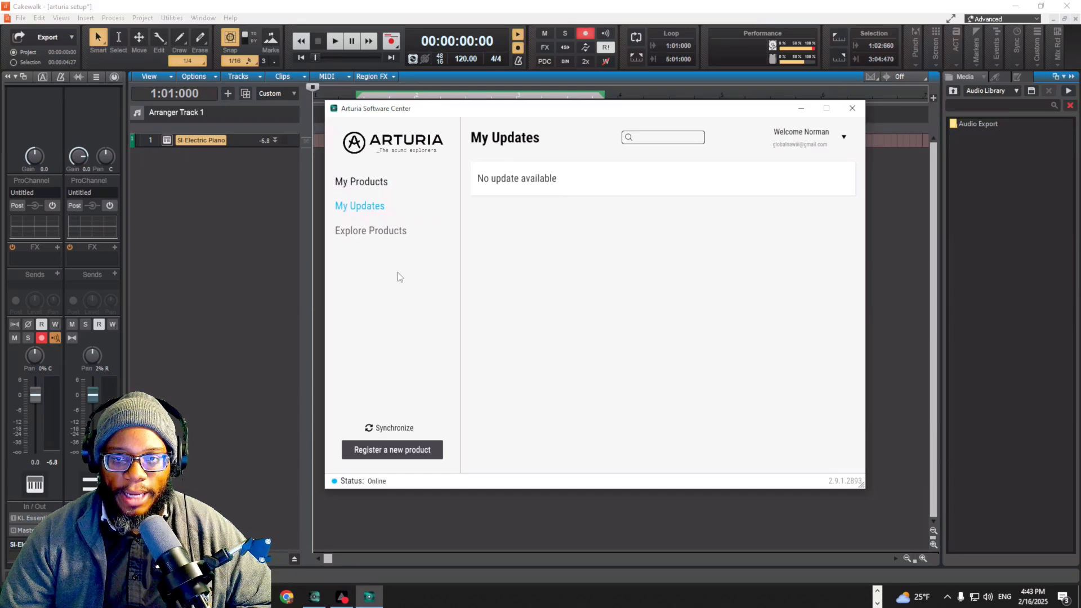
{"action": "left_click", "coordinate": [381, 182]}
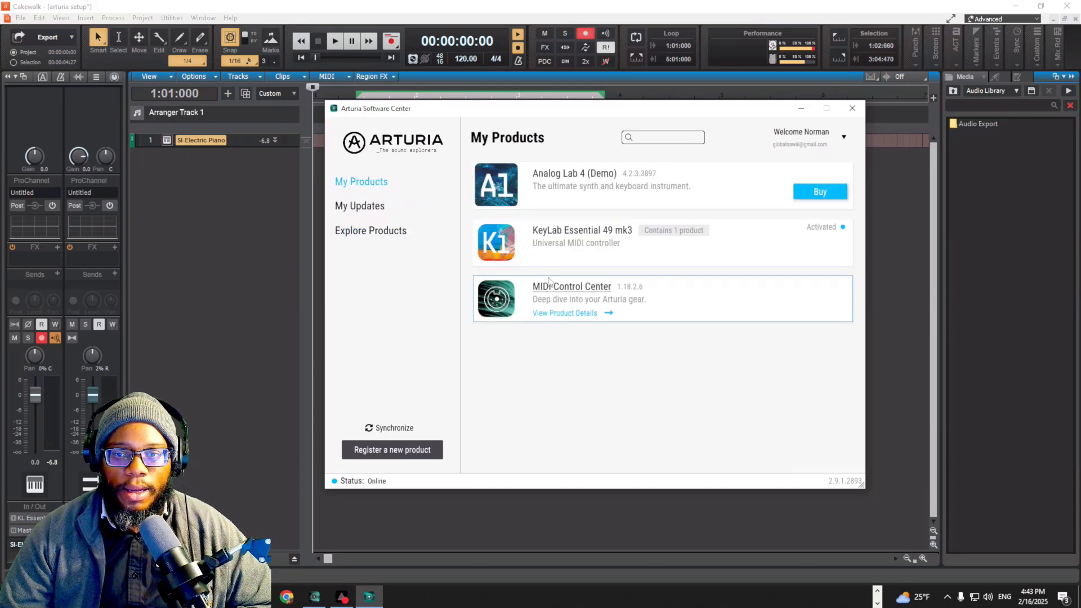
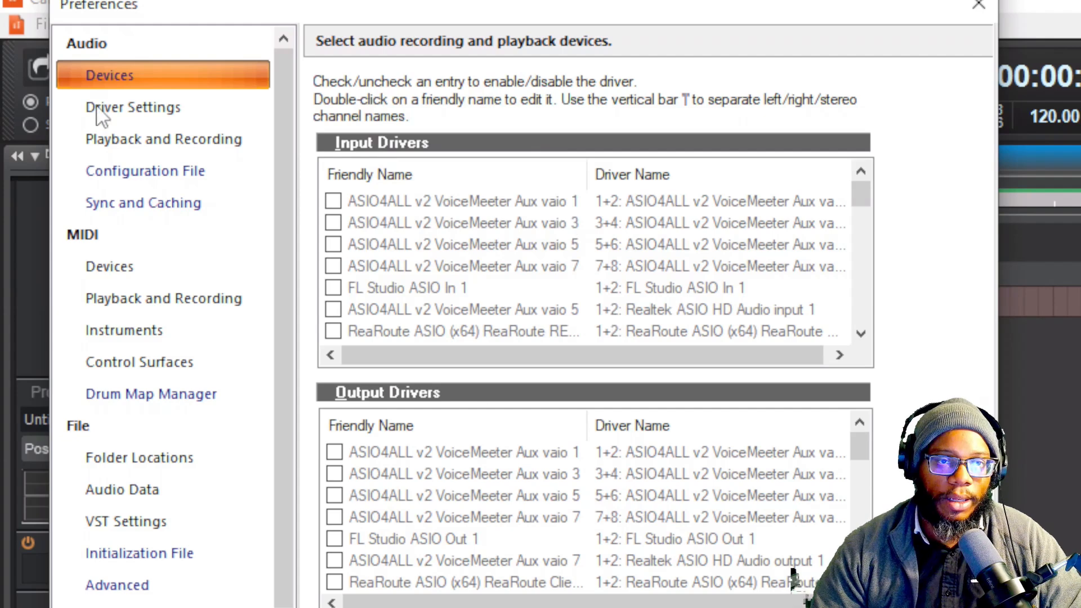
Review the MIDI input and output devices and the connected control surfaces in Cakewalk's Preferences.
{"action": "left_click", "coordinate": [111, 270]}
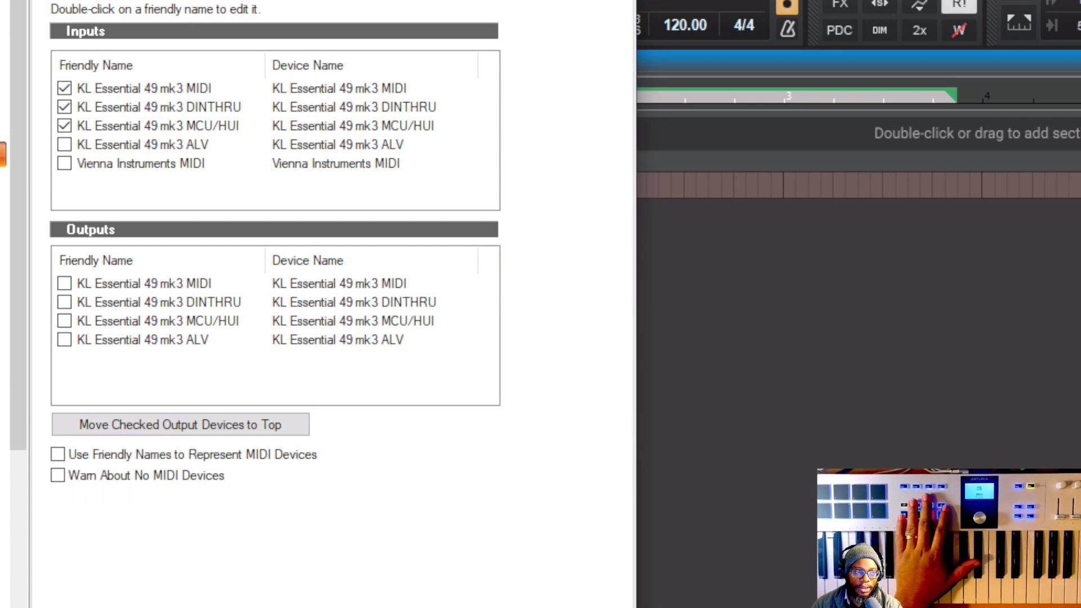
{"action": "left_click", "coordinate": [2, 237]}
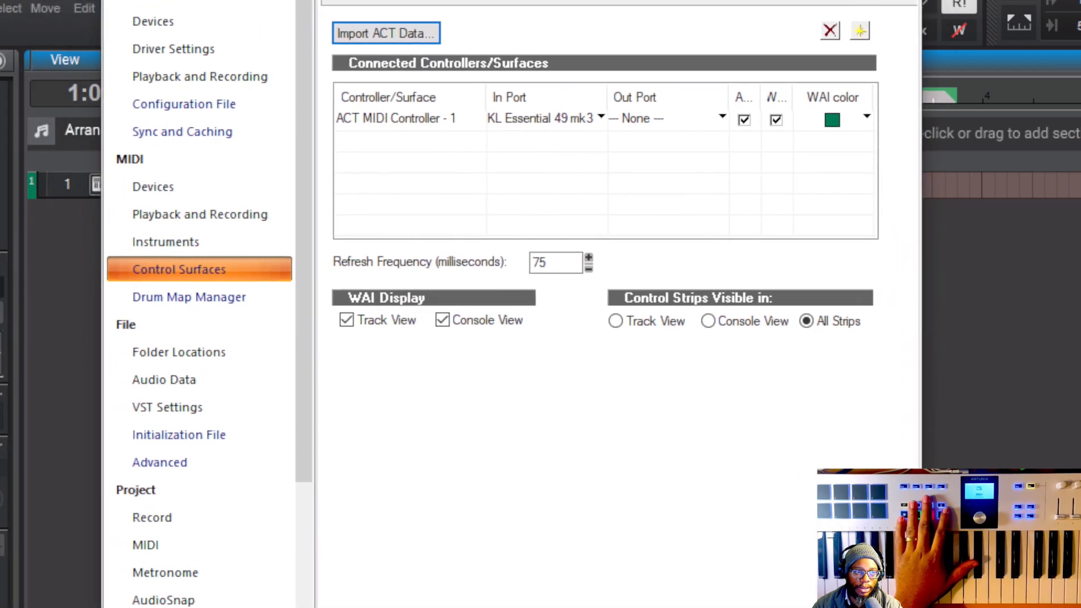
{"action": "left_click_drag", "start_coordinate": [507, 1], "coordinate": [497, 1]}
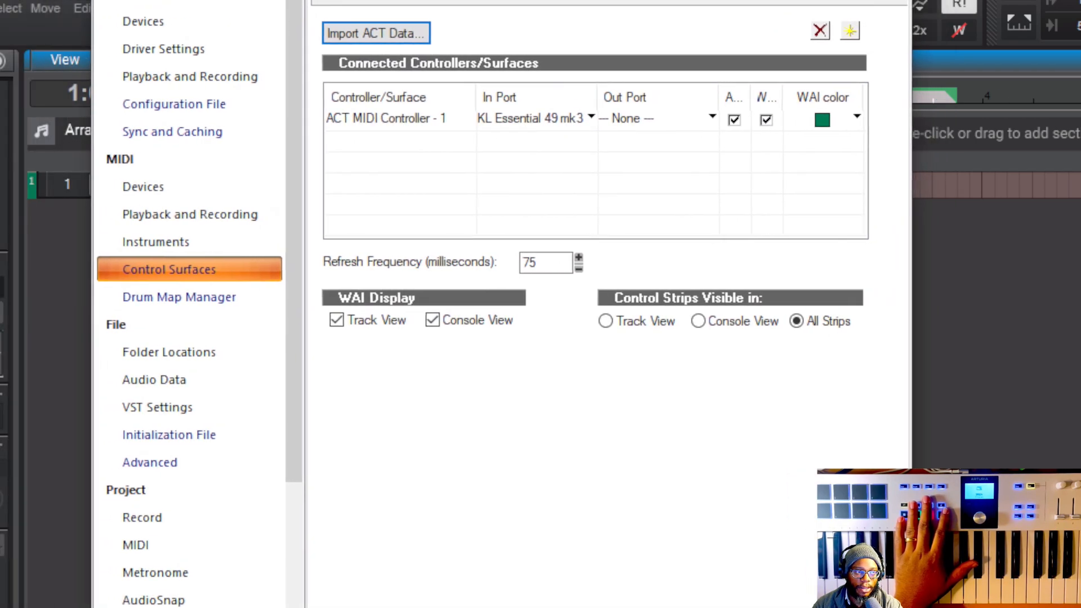
{"action": "left_click", "coordinate": [142, 195]}
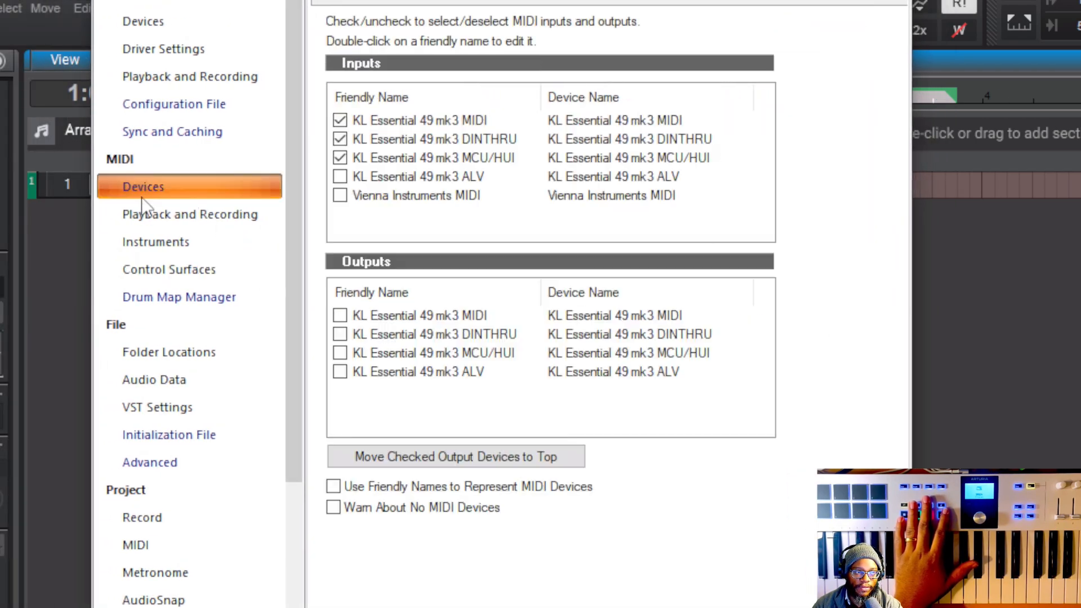
{"action": "left_click", "coordinate": [171, 270]}
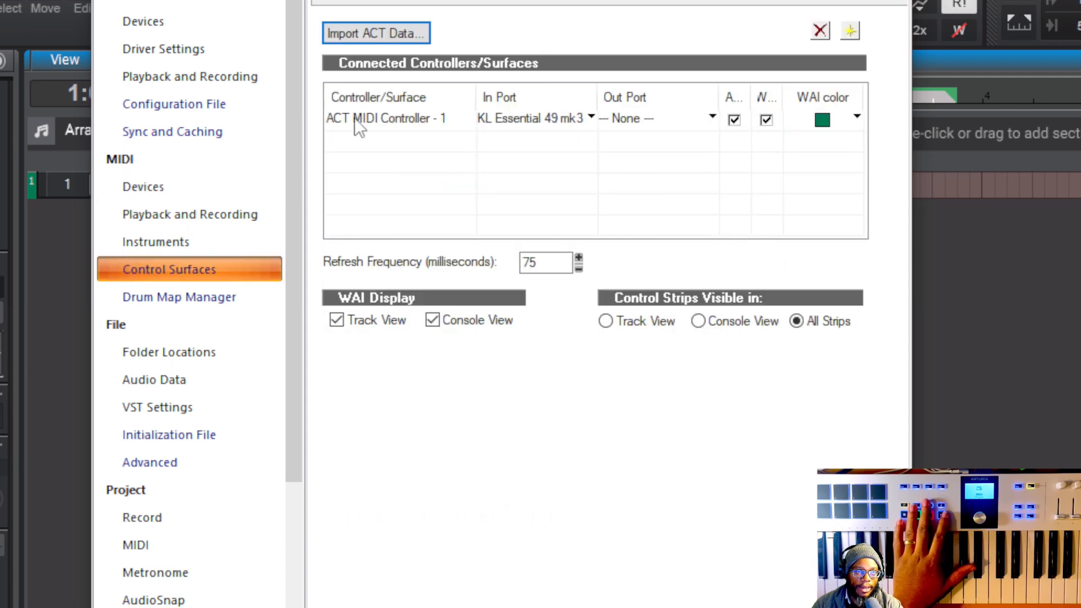
{"action": "left_click_drag", "start_coordinate": [501, 0], "coordinate": [501, 12]}
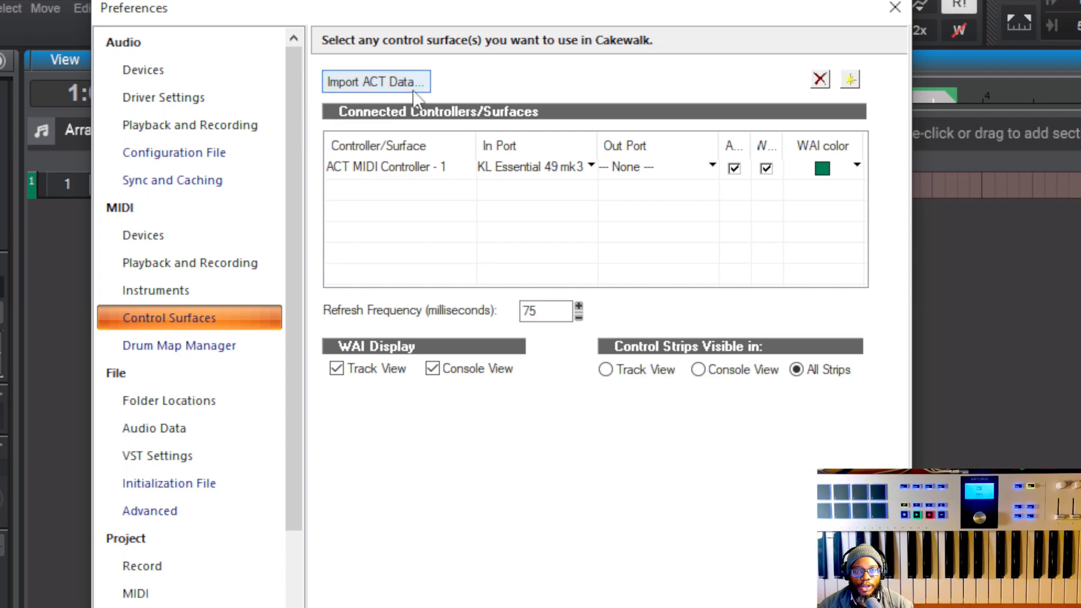
{"action": "left_click", "coordinate": [381, 80]}
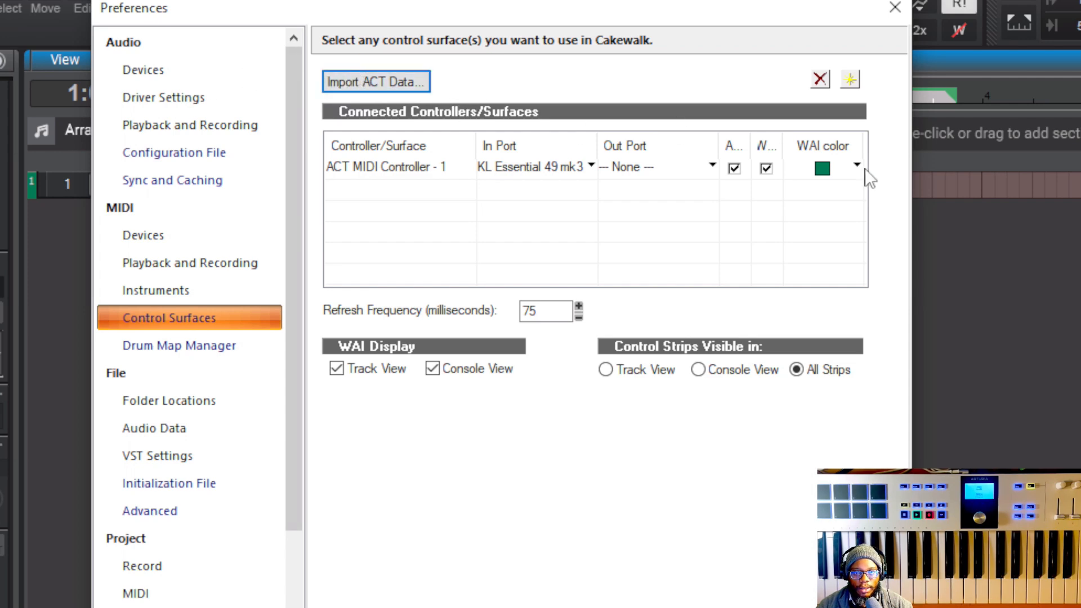
Start adding a new control surface and choose Mackie Control as its controller type.
{"action": "left_click", "coordinate": [850, 83]}
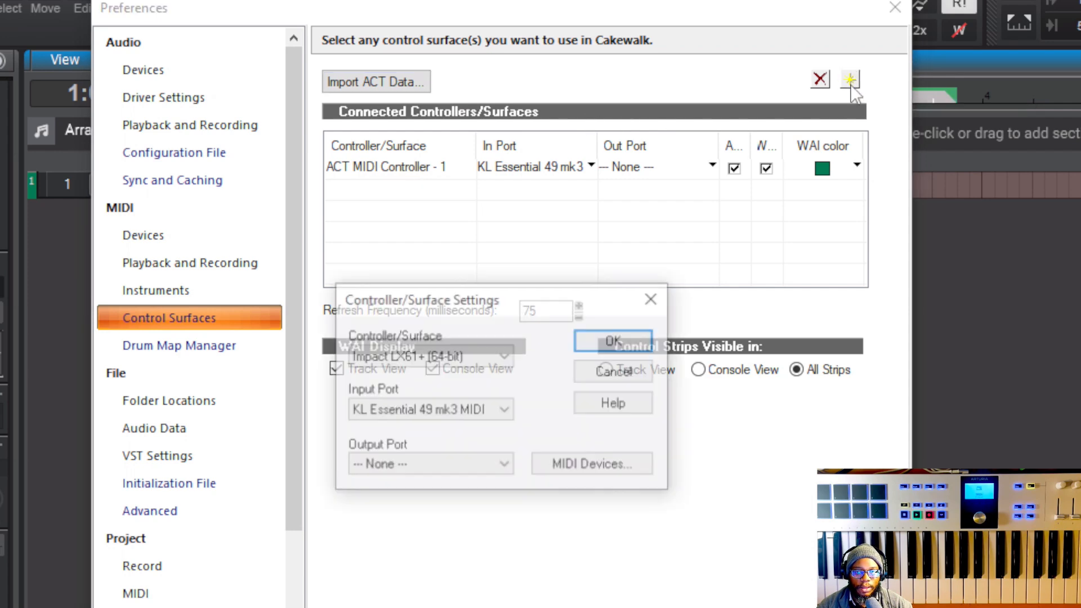
{"action": "left_click", "coordinate": [457, 356]}
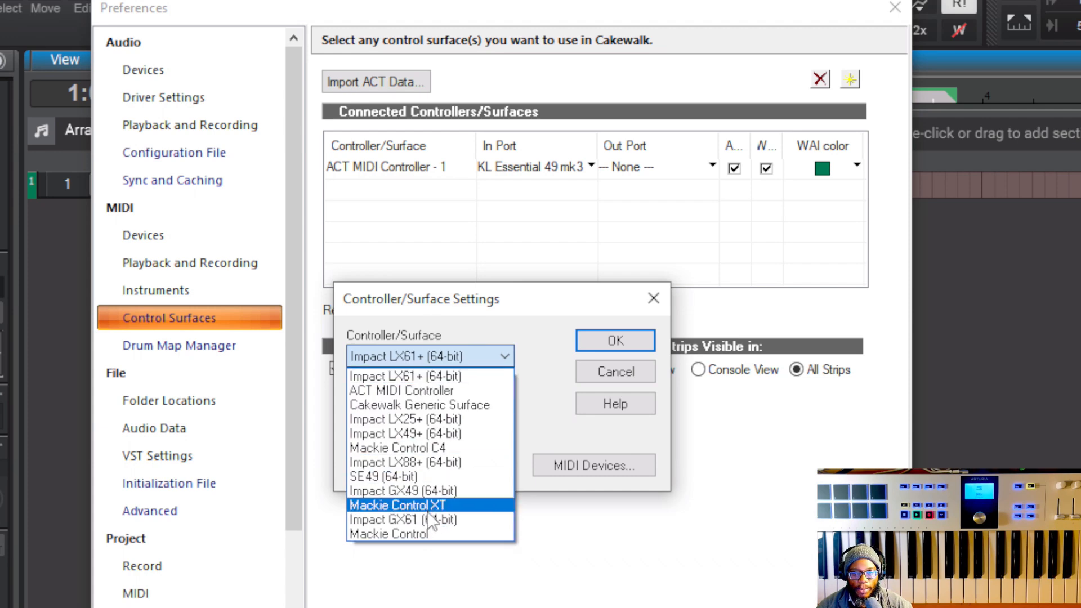
{"action": "left_click", "coordinate": [489, 294]}
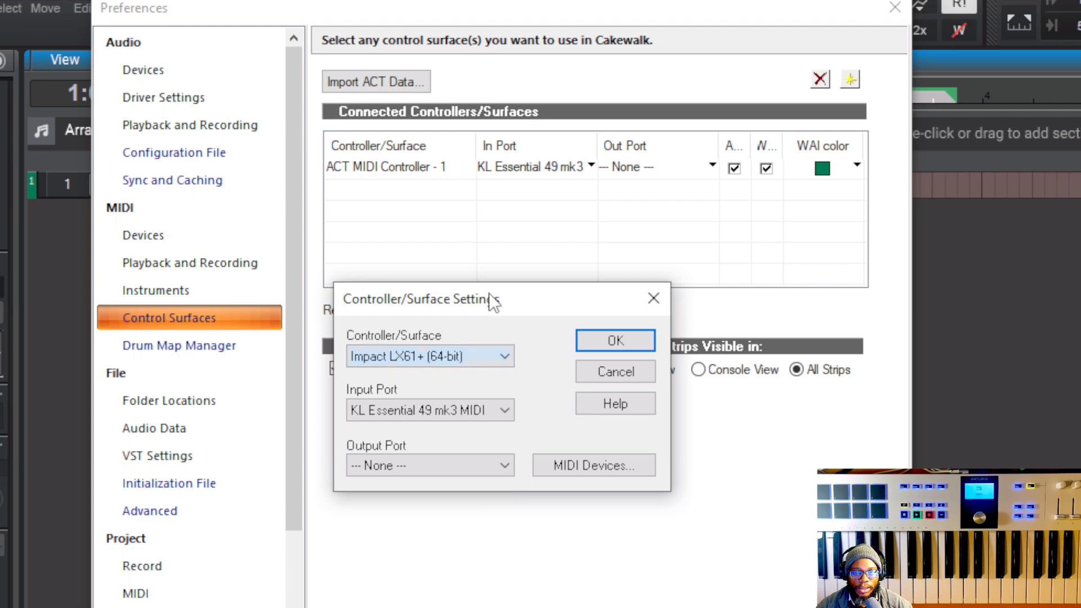
{"action": "left_click", "coordinate": [455, 355]}
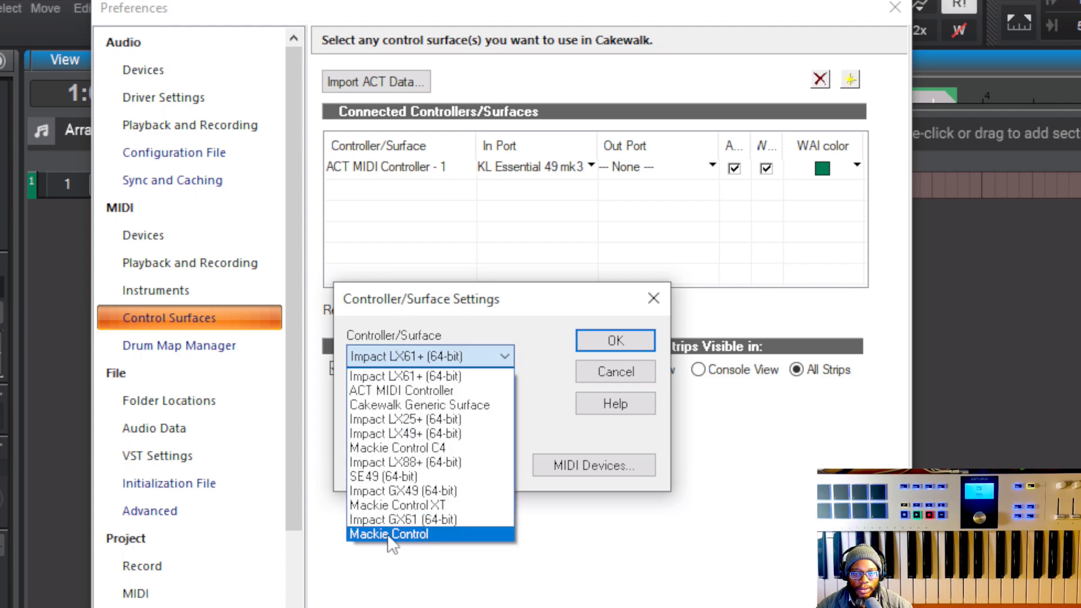
{"action": "left_click", "coordinate": [417, 534]}
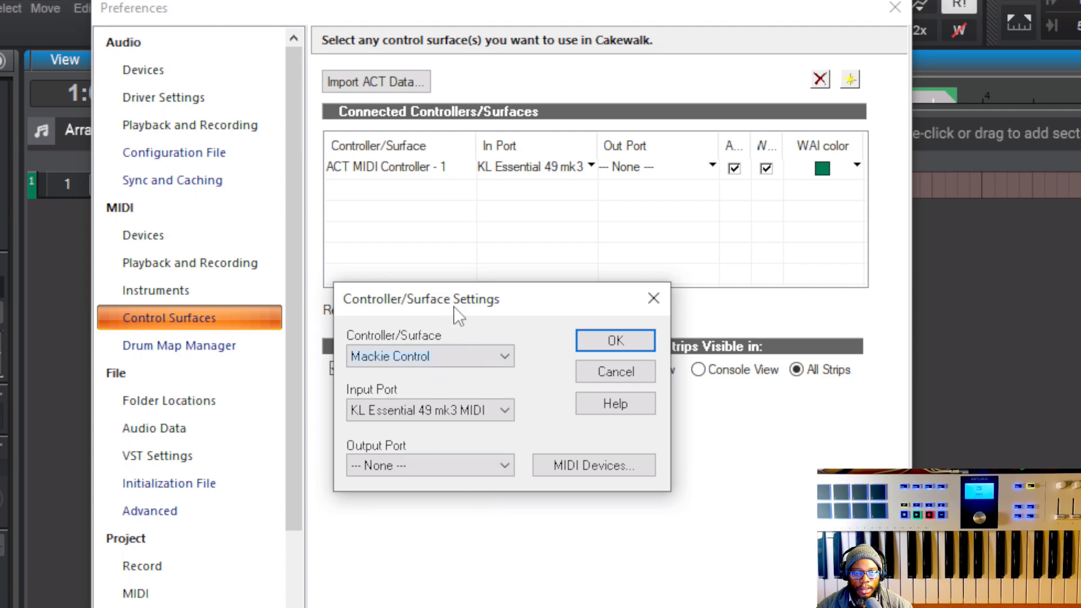
Set the new Mackie Control surface's input port to KL Essential 49 mk3 MCU/HUI.
{"action": "left_click", "coordinate": [455, 419]}
{"action": "left_click", "coordinate": [455, 419]}
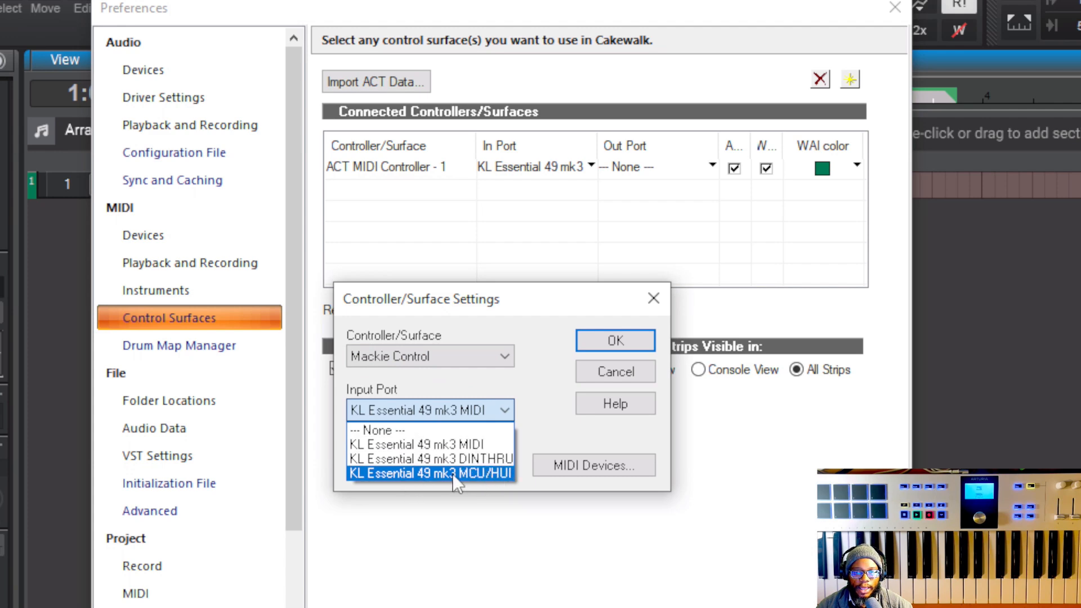
{"action": "left_click", "coordinate": [480, 470]}
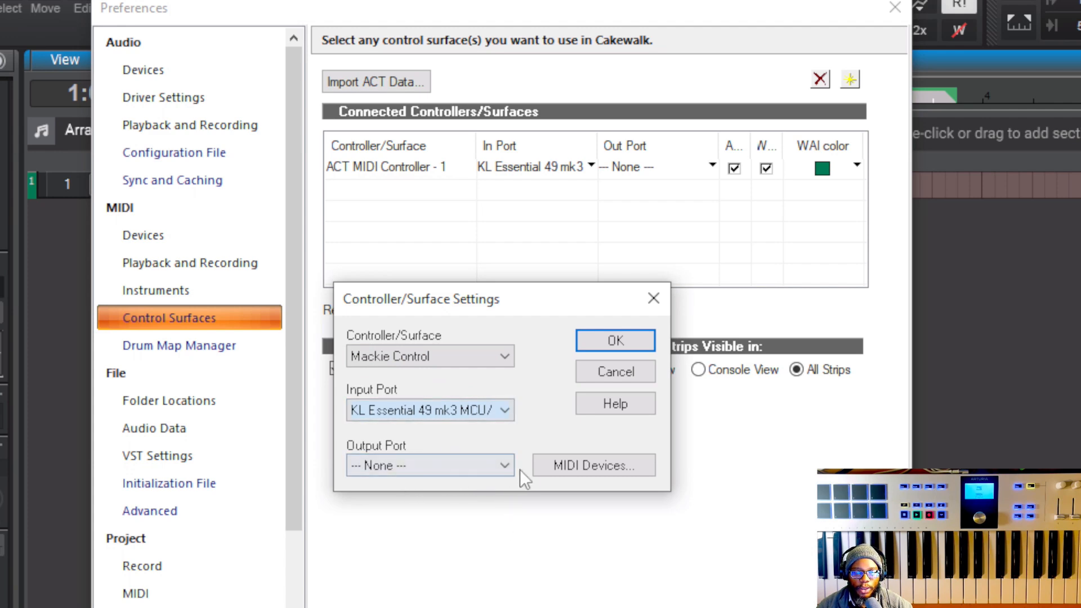
Check the enabled MIDI devices from the new surface's settings without changing them, and finish adding the Mackie Control surface.
{"action": "left_click", "coordinate": [636, 462]}
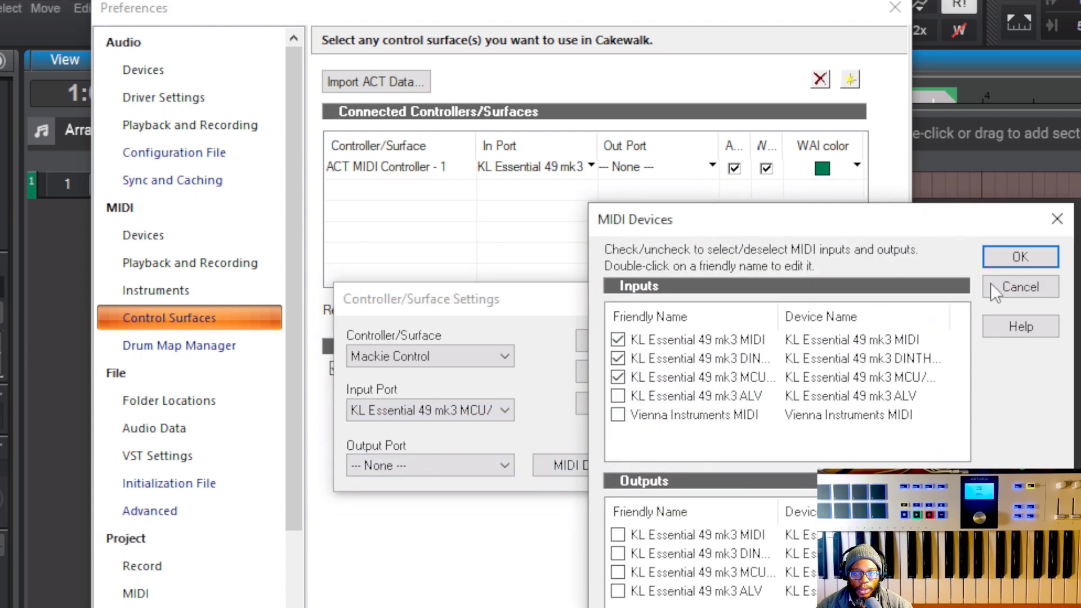
{"action": "left_click", "coordinate": [1004, 286]}
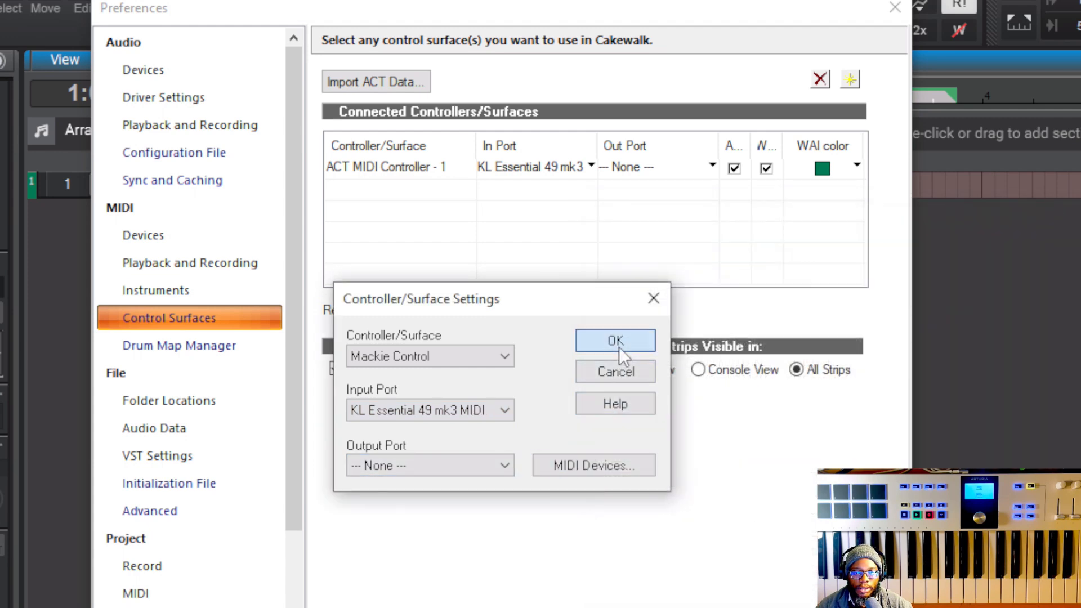
{"action": "left_click", "coordinate": [619, 346]}
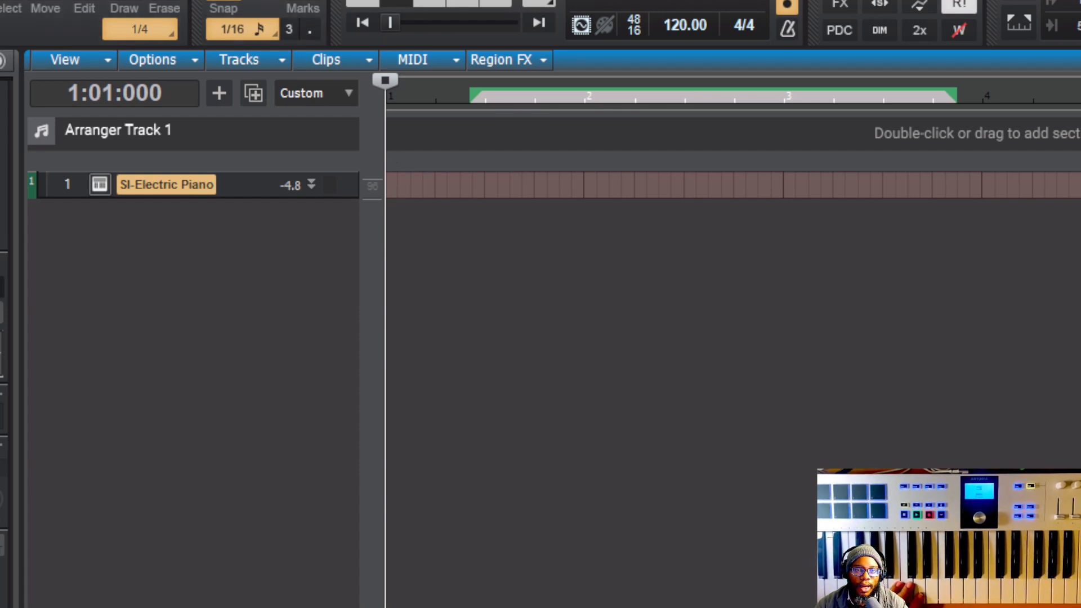
Open the Mackie Control - 1 surface's own settings and review its options.
{"action": "left_click", "coordinate": [107, 0]}
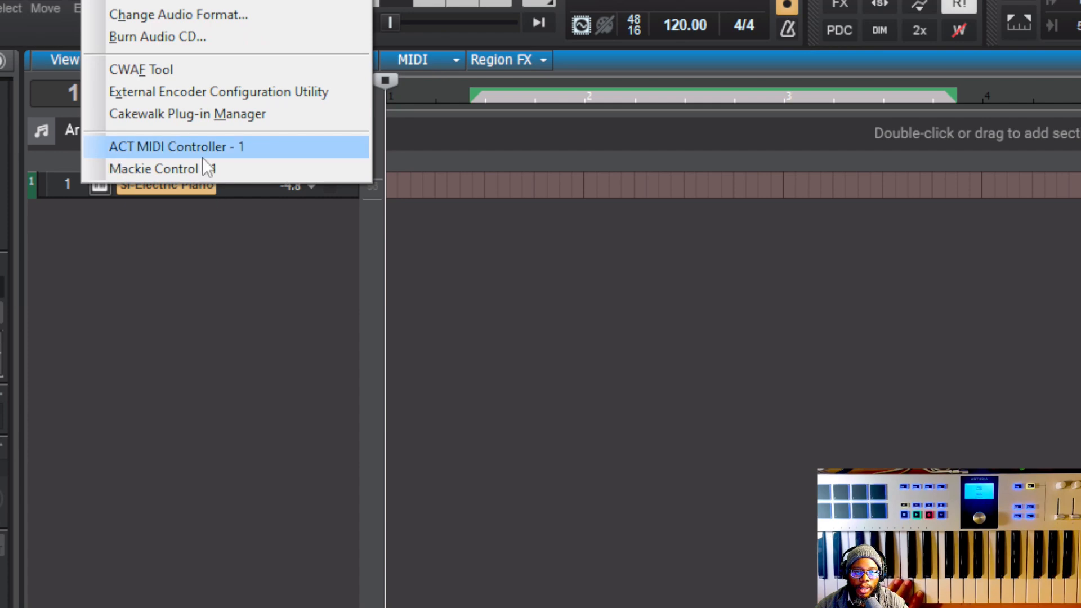
{"action": "left_click", "coordinate": [145, 169]}
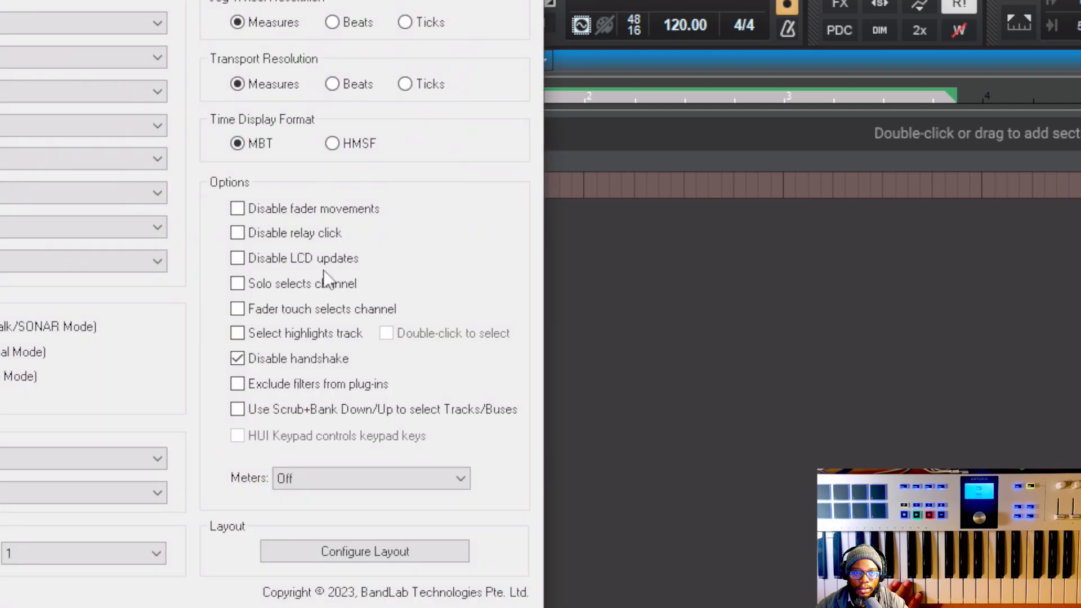
{"action": "left_click_drag", "start_coordinate": [230, 0], "coordinate": [824, 91]}
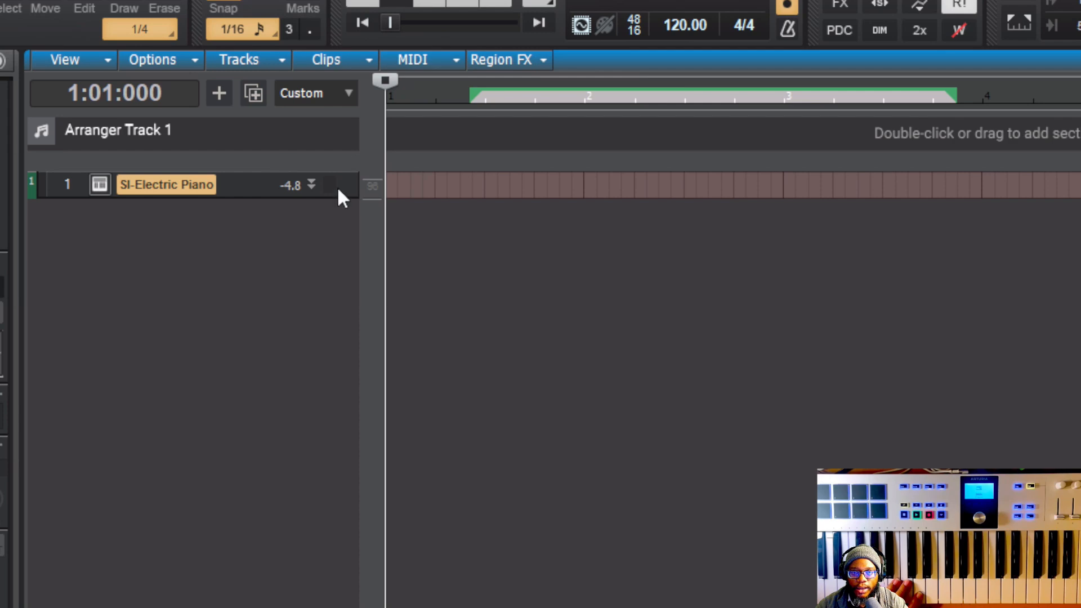
Expand the SI-Electric Piano track's controls and reopen the recent project arturia setup.cwp.
{"action": "left_click", "coordinate": [312, 184]}
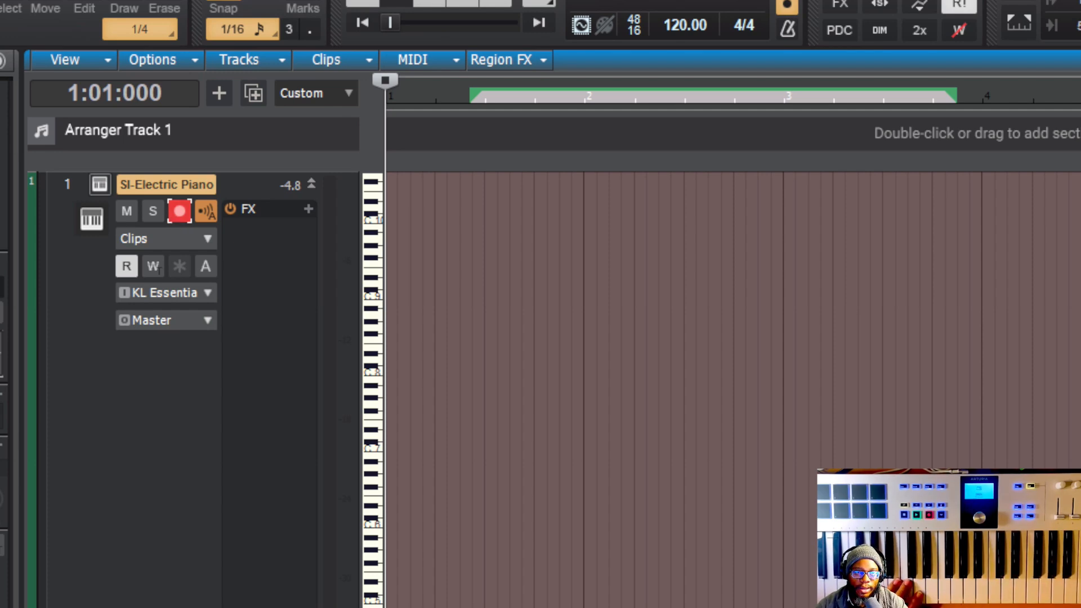
{"action": "left_click", "coordinate": [0, 0]}
{"action": "left_click", "coordinate": [11, 92]}
{"action": "left_click", "coordinate": [0, 0]}
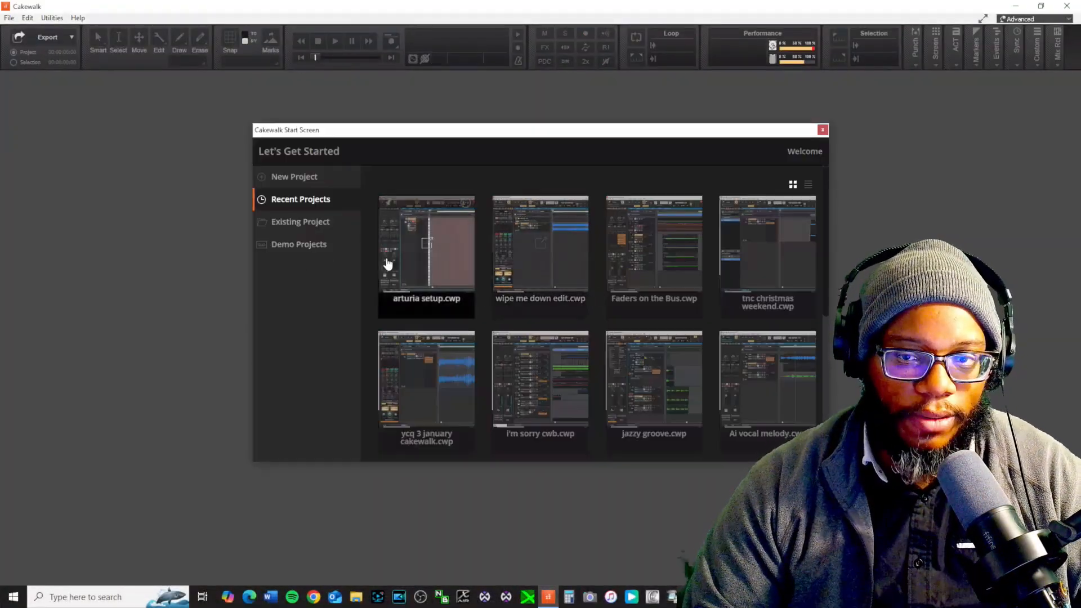
{"action": "left_click", "coordinate": [436, 249]}
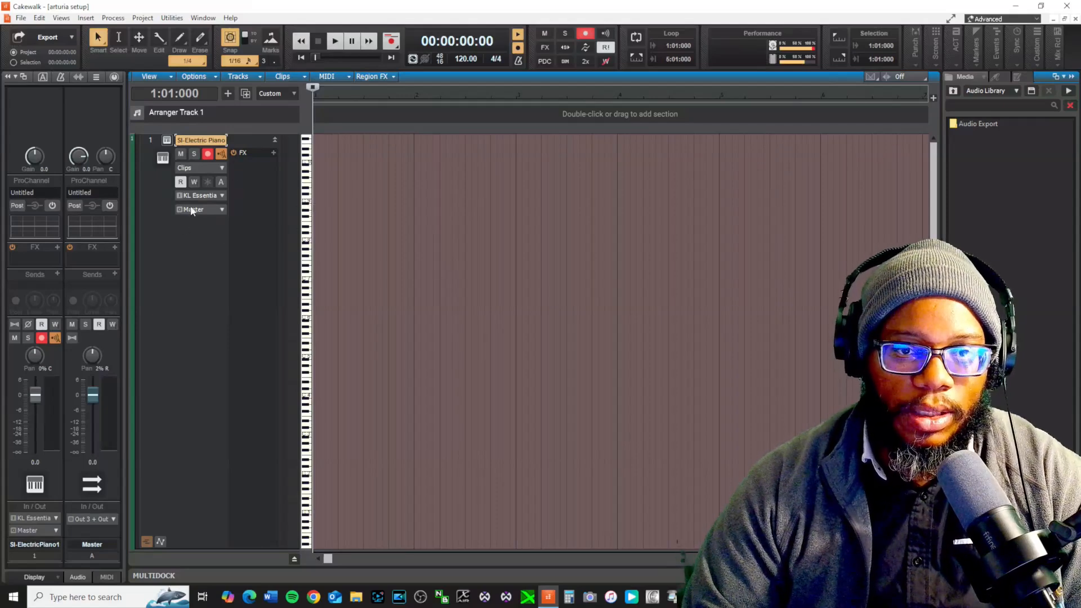
Try KL Essential 49 mk3 MCU/HUI as the SI-Electric Piano track's input, and settle on All Inputs, MIDI Omni.
{"action": "left_click", "coordinate": [220, 196]}
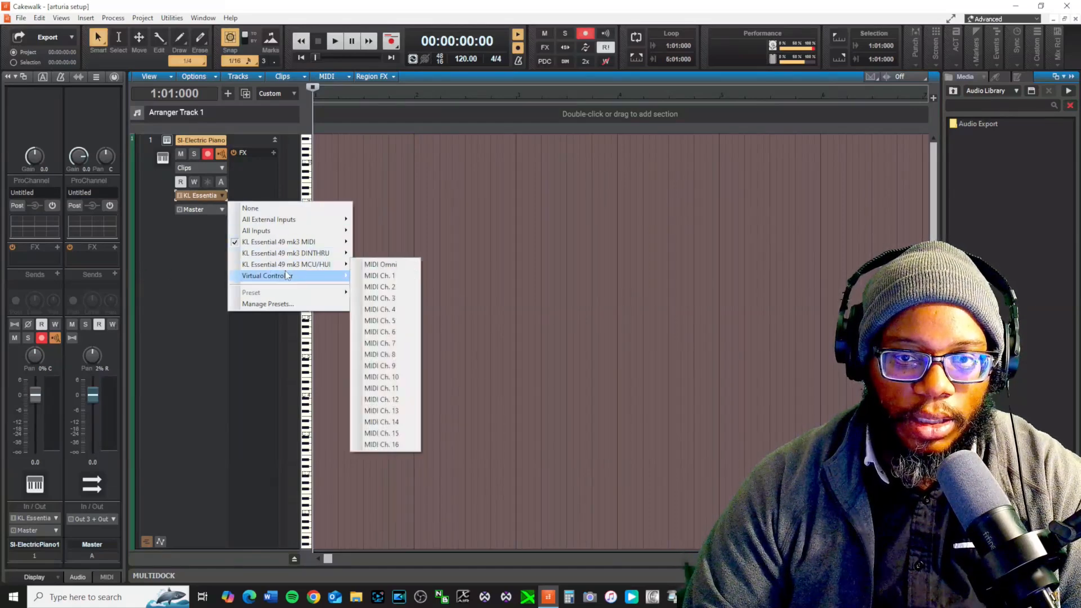
{"action": "left_click", "coordinate": [374, 265]}
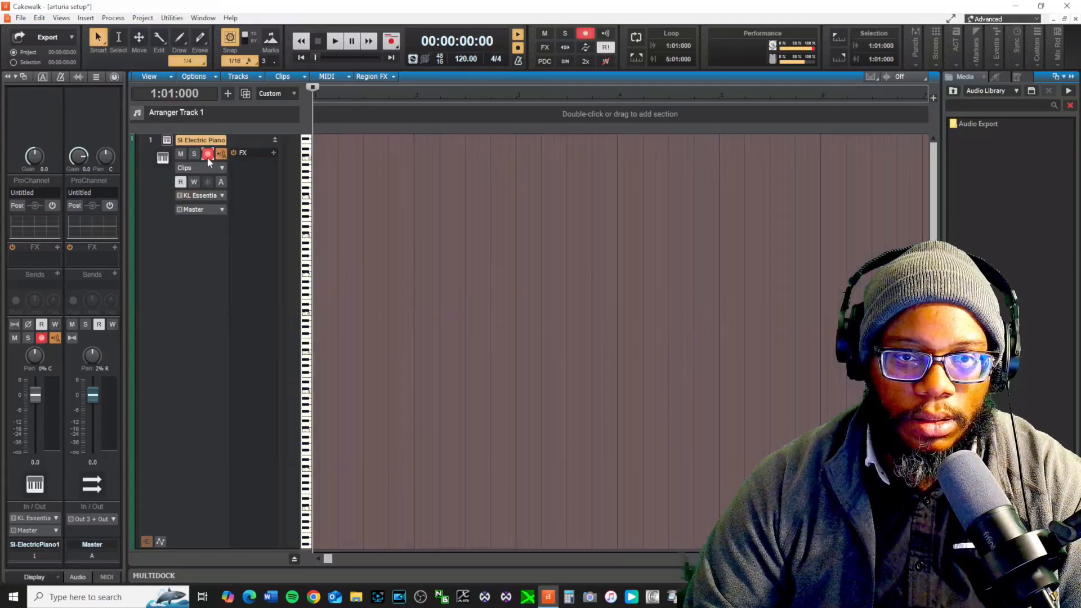
{"action": "left_click", "coordinate": [217, 196]}
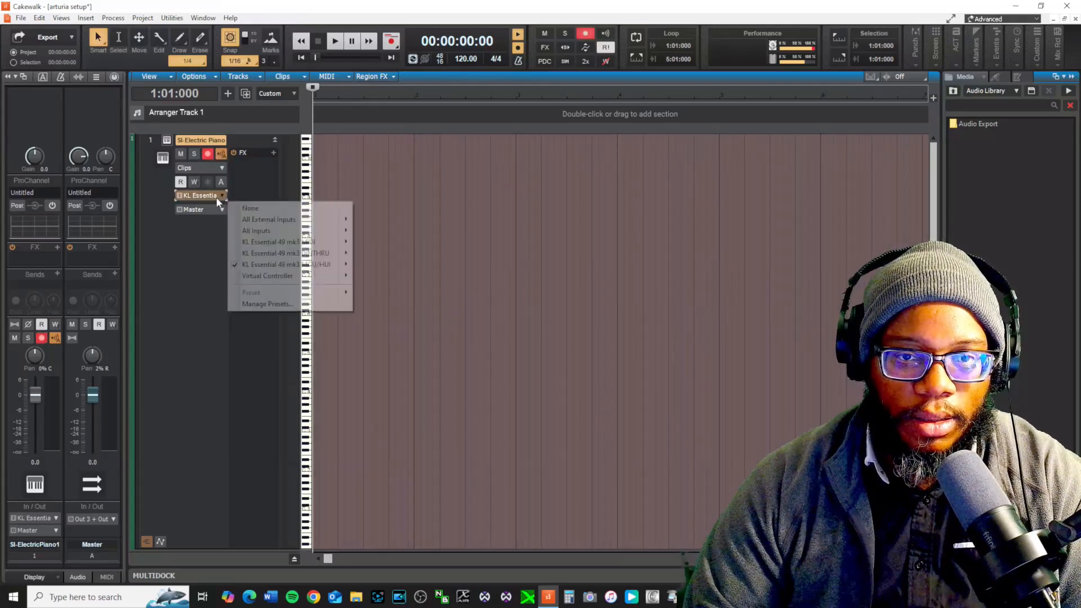
{"action": "mouse_move", "coordinate": [275, 229]}
{"action": "left_click", "coordinate": [372, 230]}
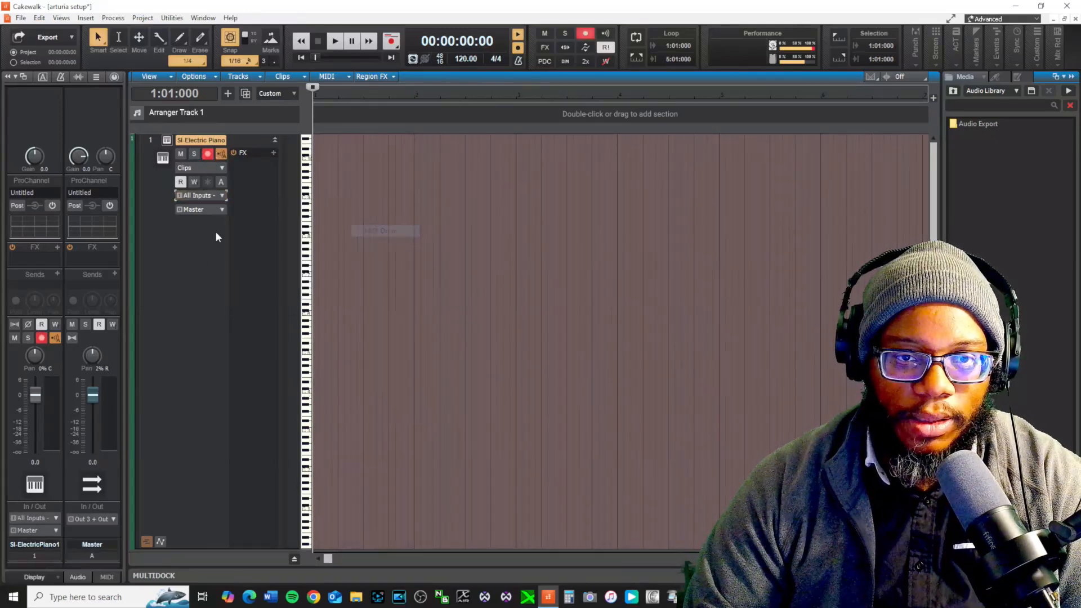
Open Preferences and review the audio driver settings, the MIDI playback and recording options and the MIDI devices.
{"action": "left_click", "coordinate": [39, 18]}
{"action": "left_click", "coordinate": [63, 200]}
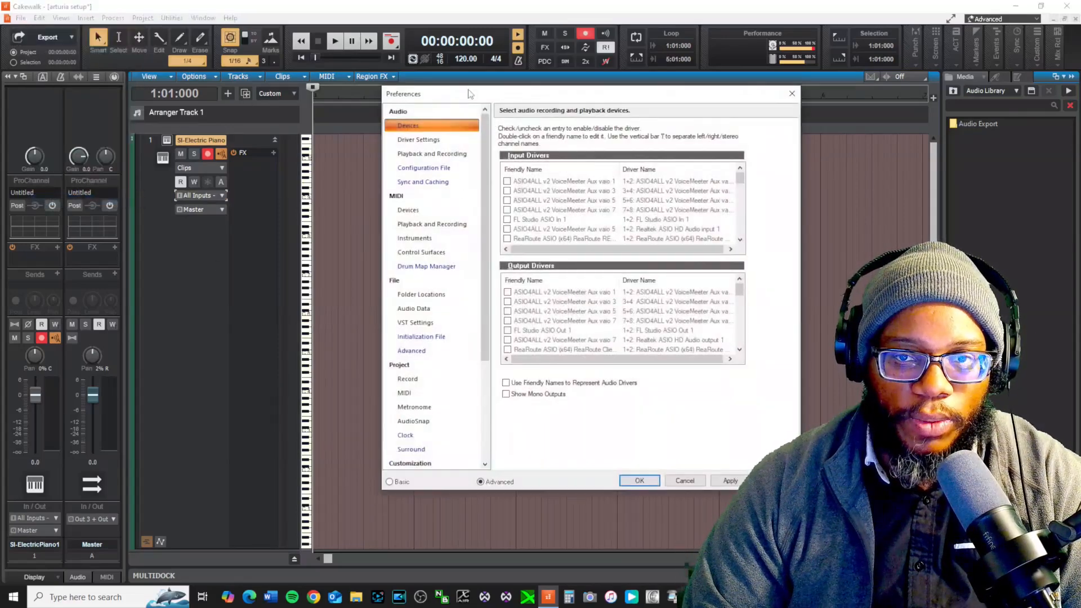
{"action": "left_click_drag", "start_coordinate": [457, 96], "coordinate": [350, 90]}
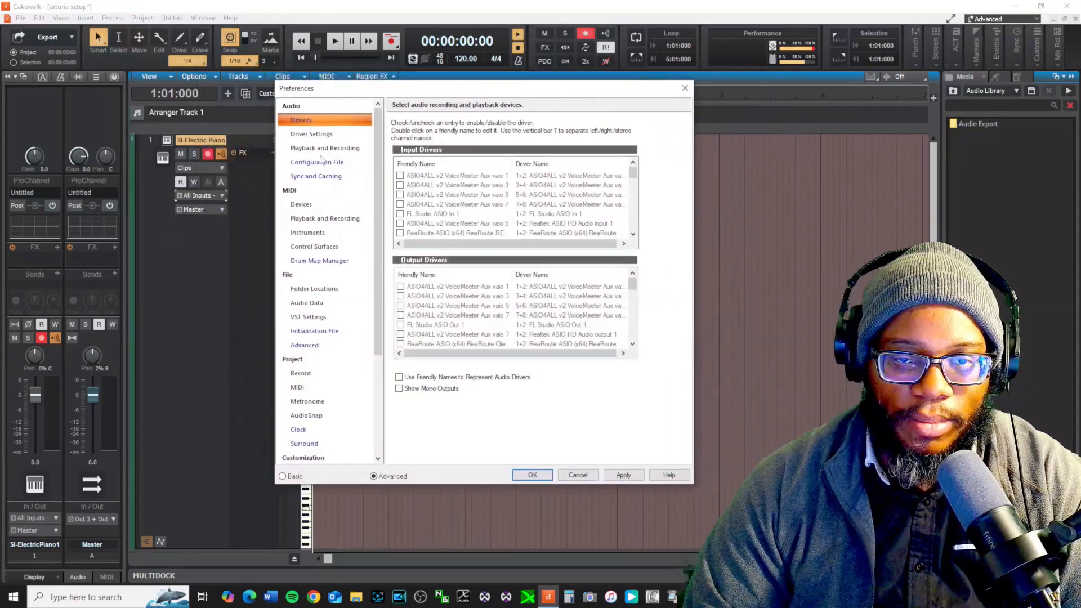
{"action": "left_click", "coordinate": [324, 136]}
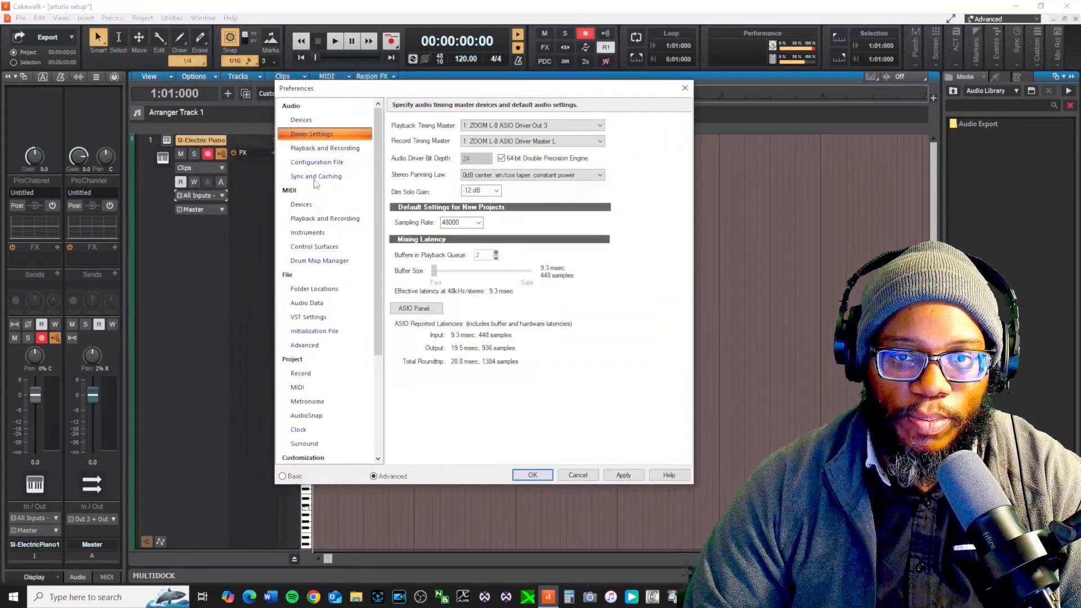
{"action": "left_click", "coordinate": [308, 206]}
{"action": "left_click", "coordinate": [326, 219]}
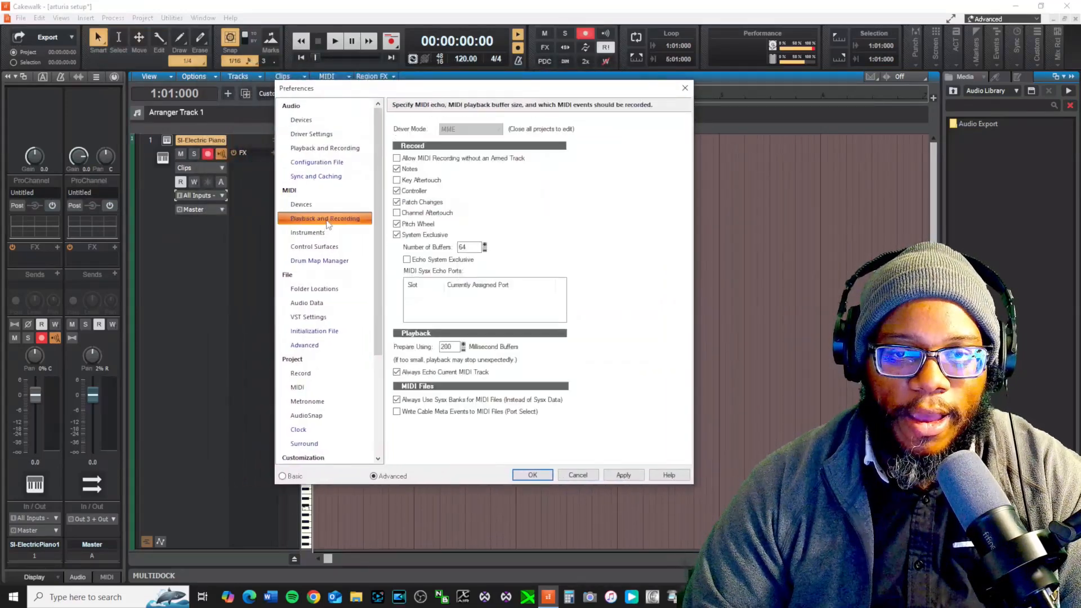
{"action": "left_click", "coordinate": [305, 206]}
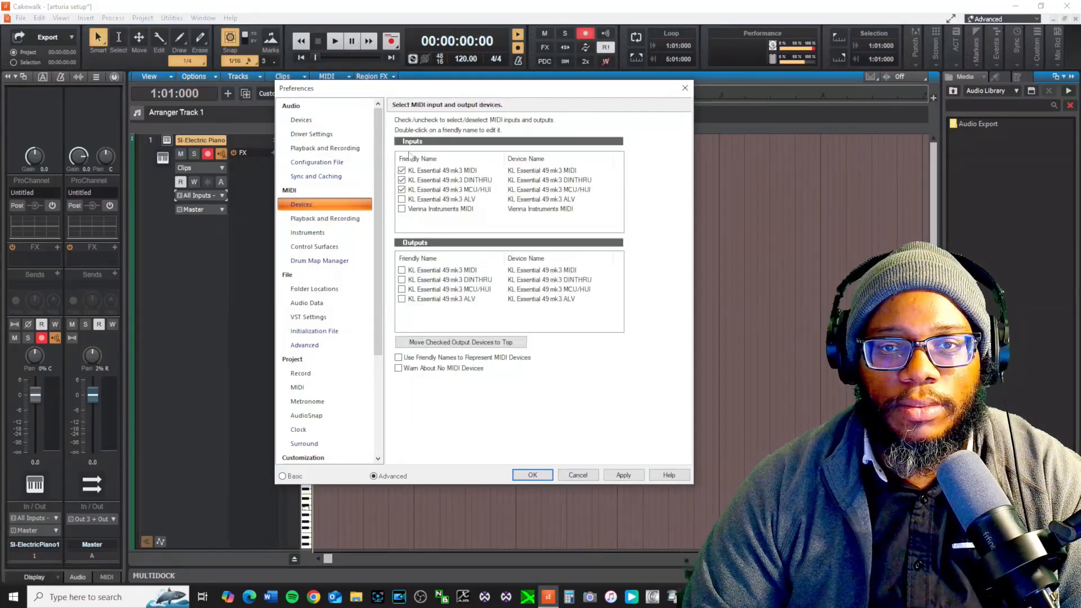
Check which input ports the ACT MIDI Controller and Mackie Control surfaces use in the control surface preferences.
{"action": "left_click", "coordinate": [315, 246]}
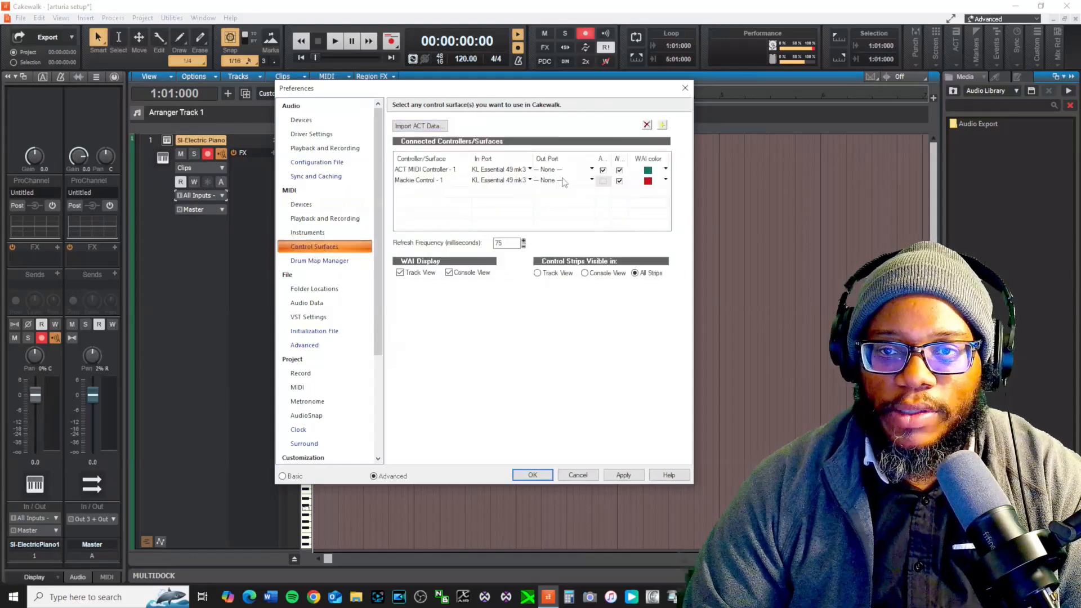
{"action": "left_click", "coordinate": [517, 185]}
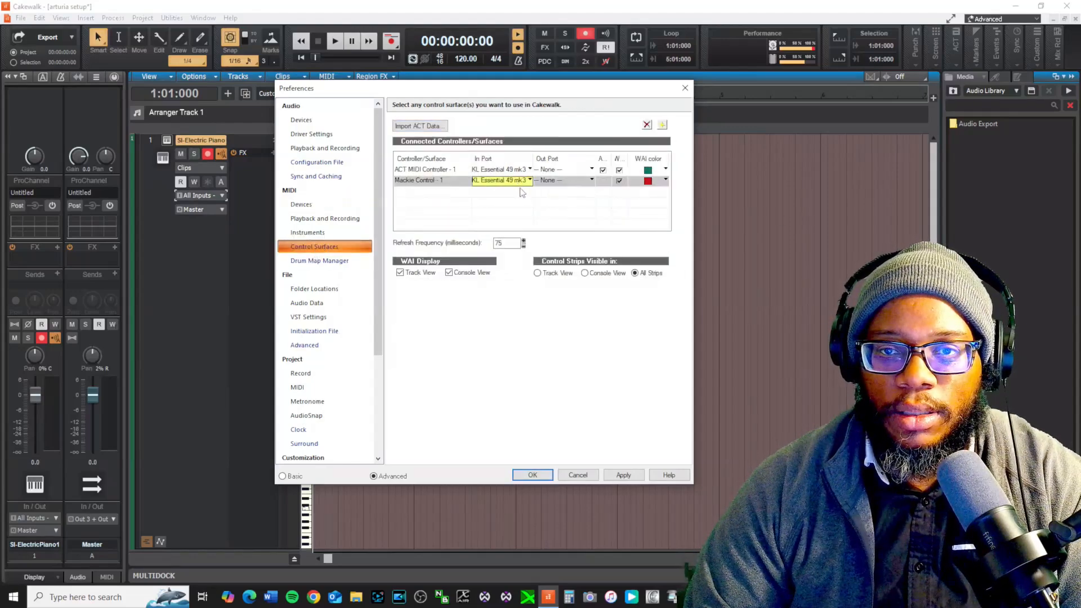
{"action": "left_click", "coordinate": [524, 170]}
{"action": "left_click", "coordinate": [529, 170]}
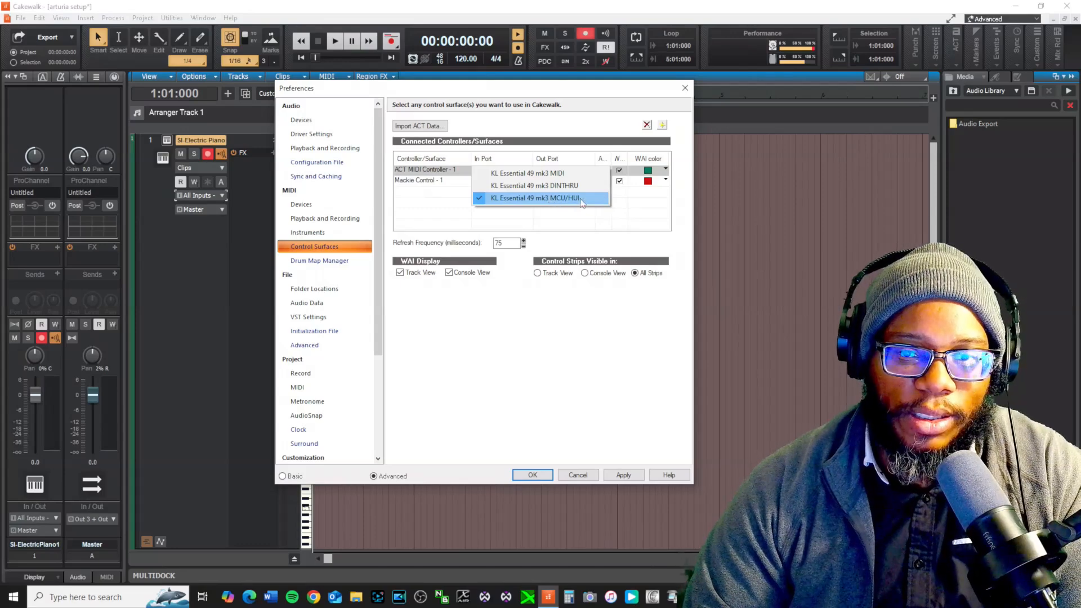
{"action": "left_click", "coordinate": [441, 209]}
{"action": "left_click", "coordinate": [523, 180]}
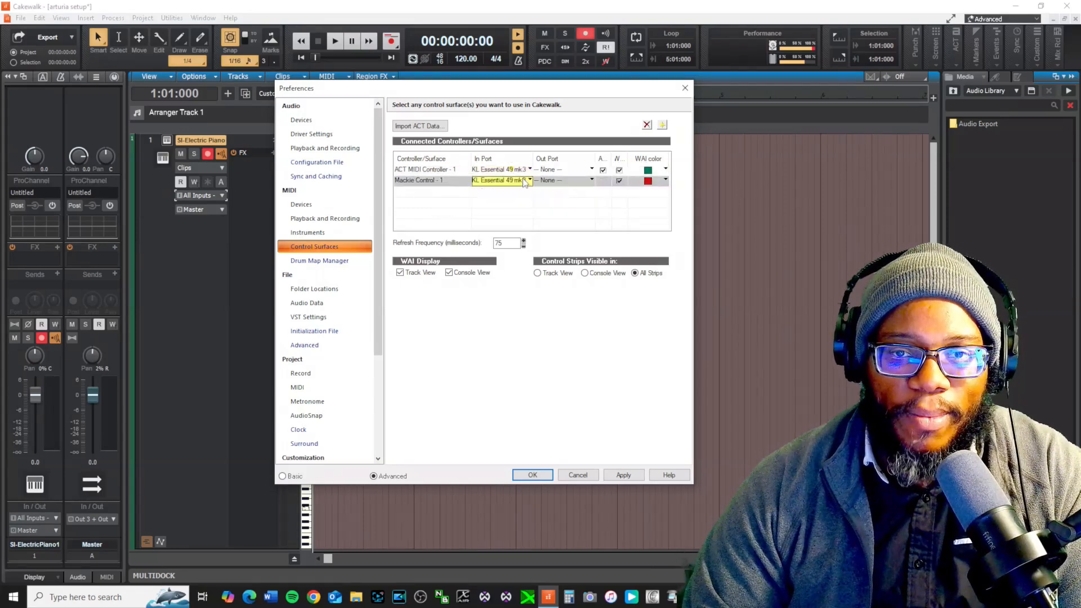
{"action": "left_click", "coordinate": [524, 181]}
{"action": "left_click", "coordinate": [558, 188]}
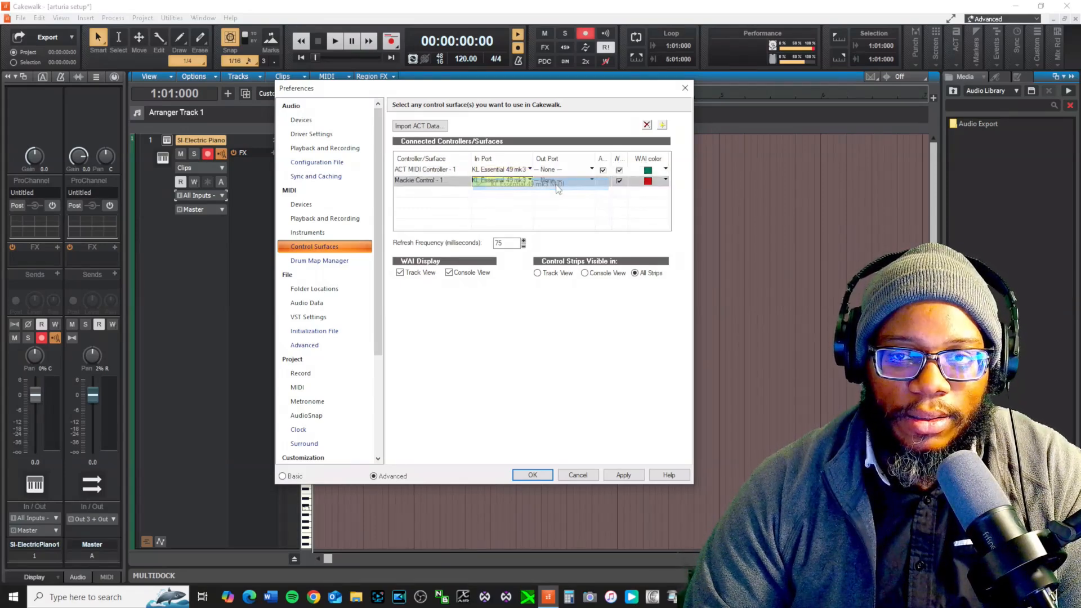
{"action": "left_click", "coordinate": [532, 182]}
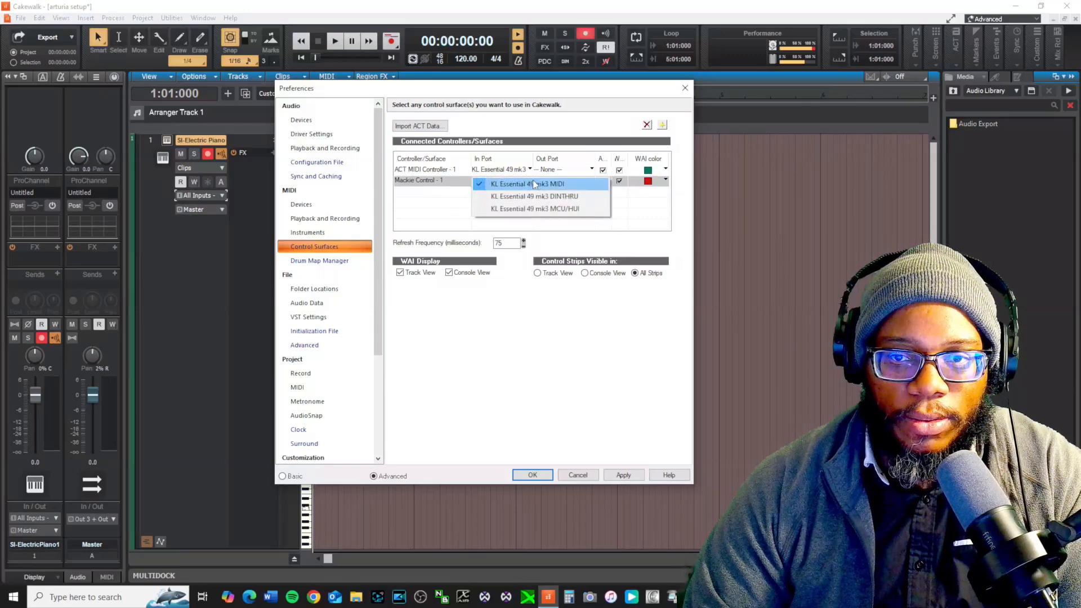
{"action": "left_click", "coordinate": [534, 184]}
Set the ACT MIDI Controller - 1 surface's input port to KL Essential 49 mk3 MIDI.
{"action": "left_click", "coordinate": [526, 170]}
{"action": "left_click", "coordinate": [528, 170]}
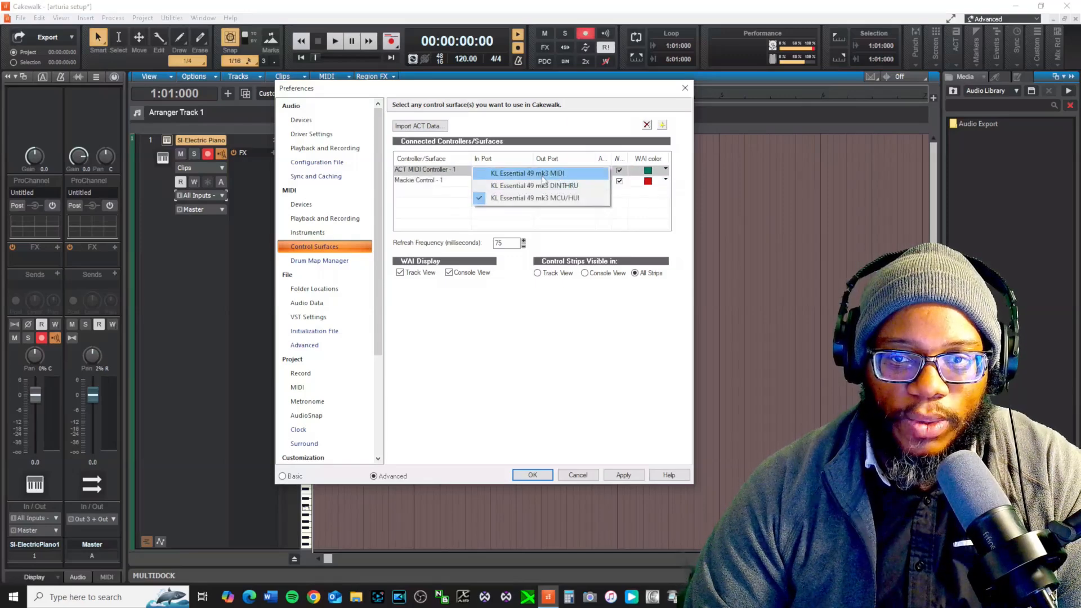
{"action": "left_click", "coordinate": [542, 177]}
Set the Mackie Control - 1 surface's input port to KL Essential 49 mk3 MCU/HUI, apply the change and close Preferences.
{"action": "left_click", "coordinate": [527, 181]}
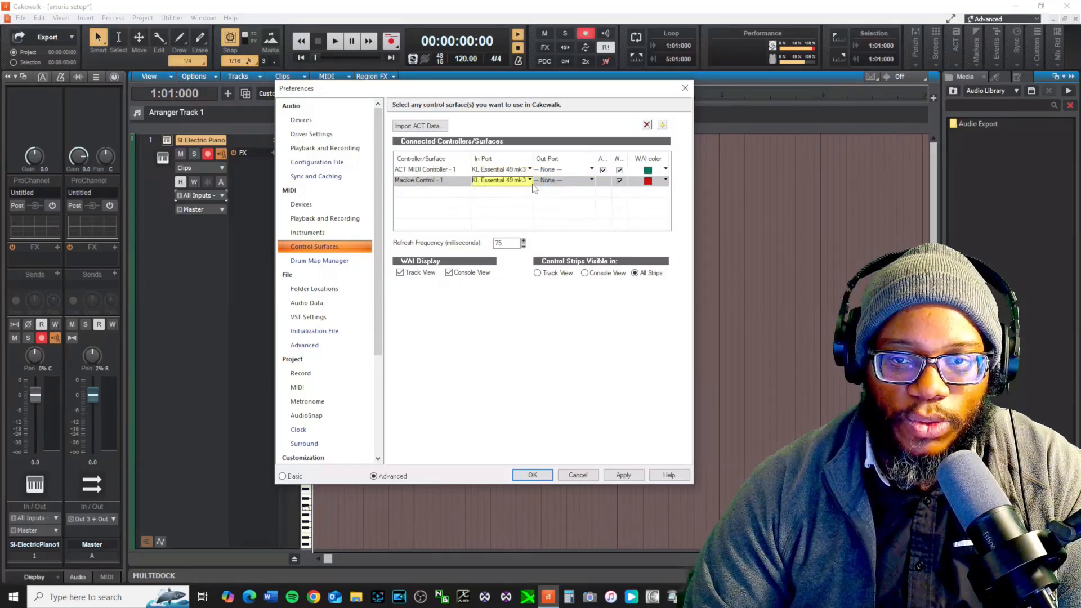
{"action": "left_click", "coordinate": [532, 182]}
{"action": "left_click", "coordinate": [549, 208]}
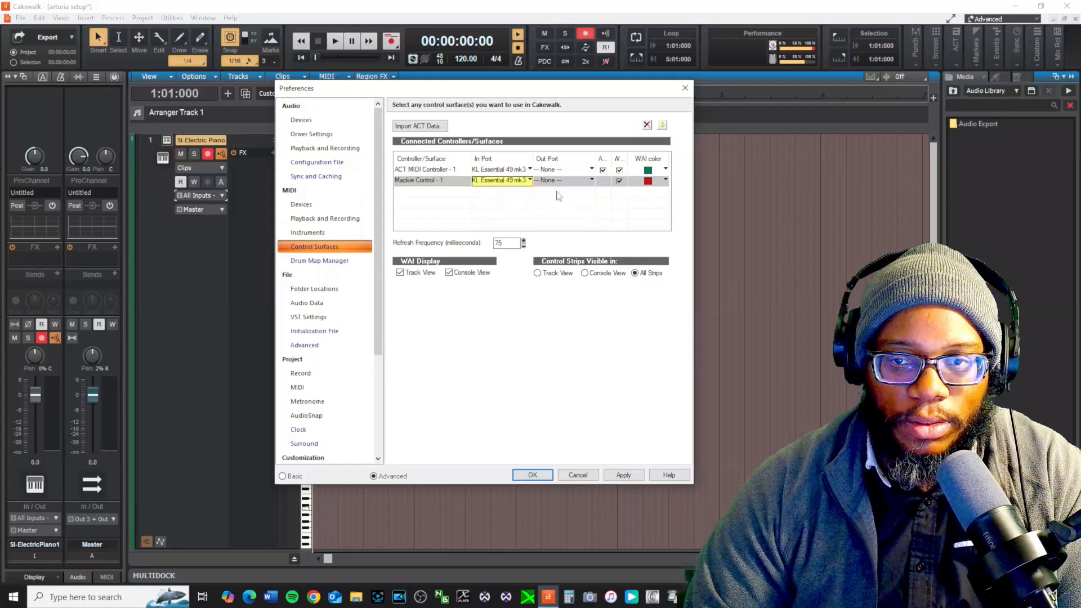
{"action": "left_click", "coordinate": [620, 182]}
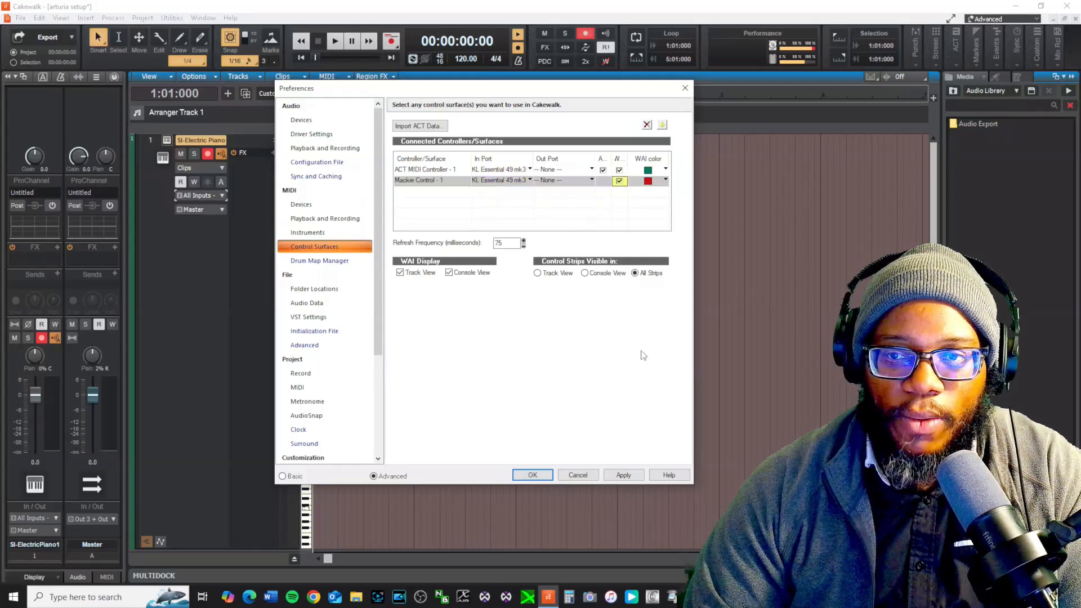
{"action": "left_click", "coordinate": [625, 475]}
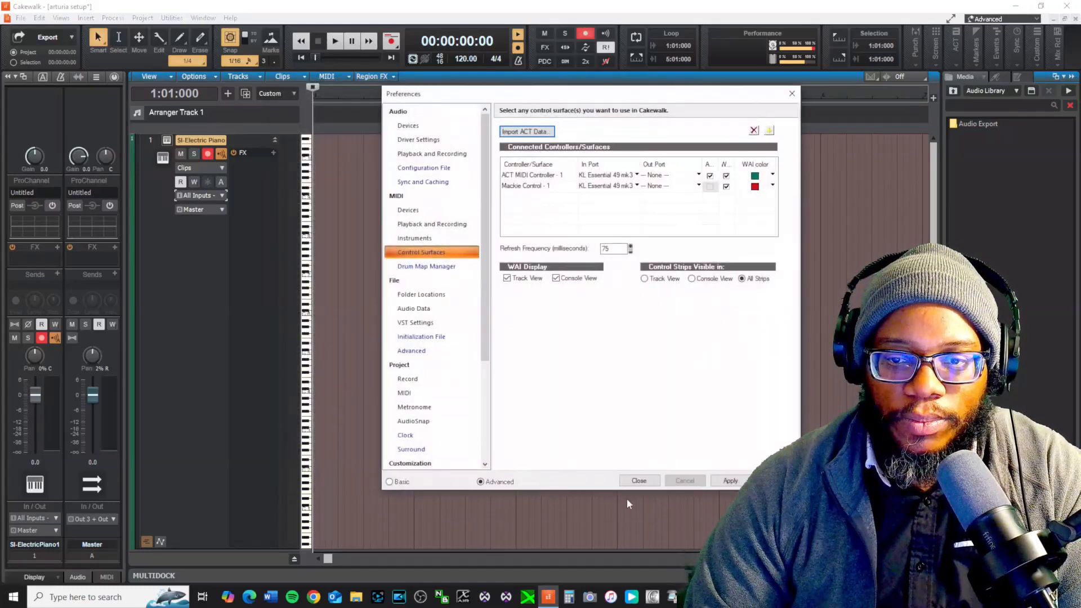
{"action": "left_click", "coordinate": [639, 479]}
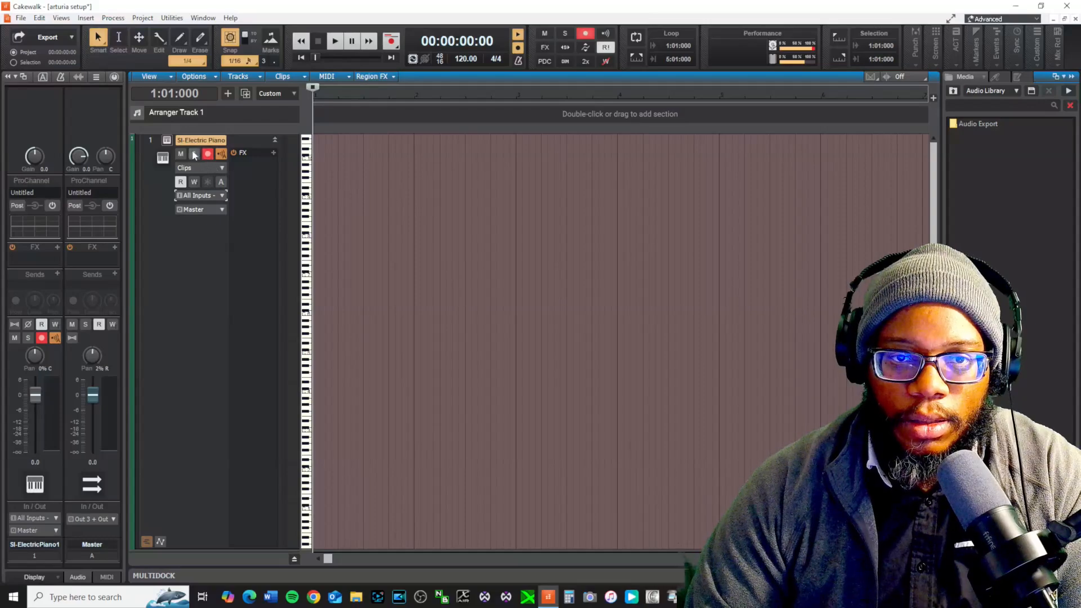
Open the track's SI-Electric Piano instrument to test the keyboard's sound, and close it.
{"action": "left_click", "coordinate": [166, 140]}
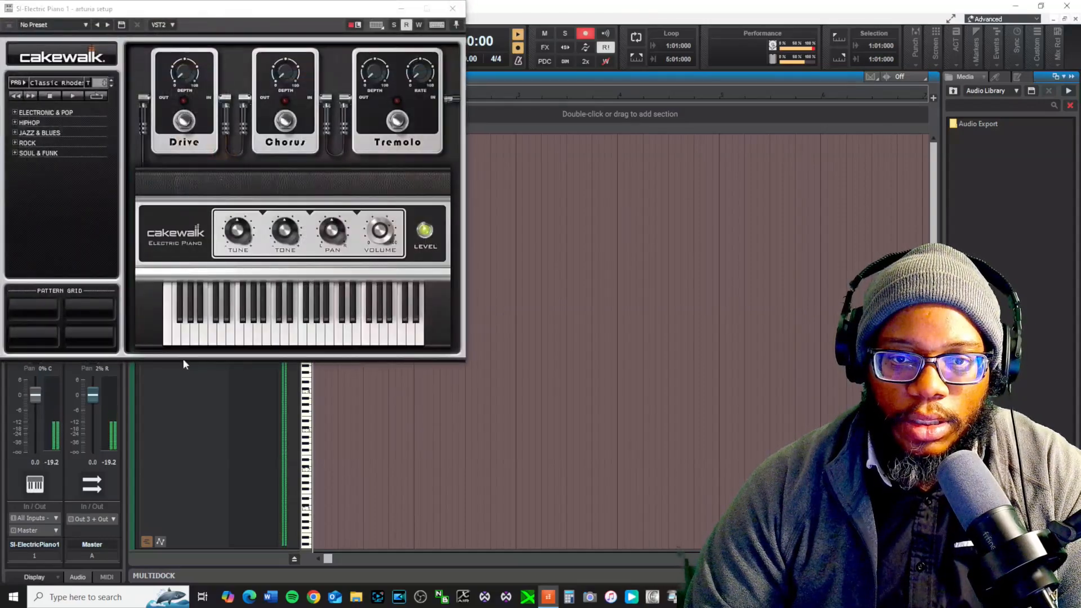
{"action": "left_click", "coordinate": [453, 8]}
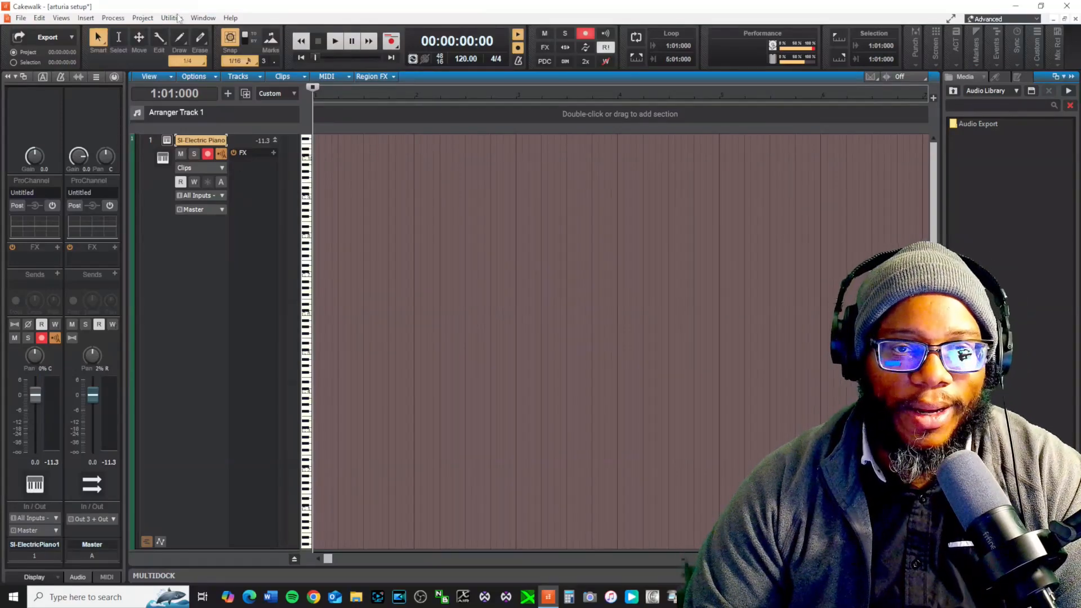
Remove the Mackie Control - 1 surface from the control surface preferences and close Preferences.
{"action": "left_click", "coordinate": [39, 18]}
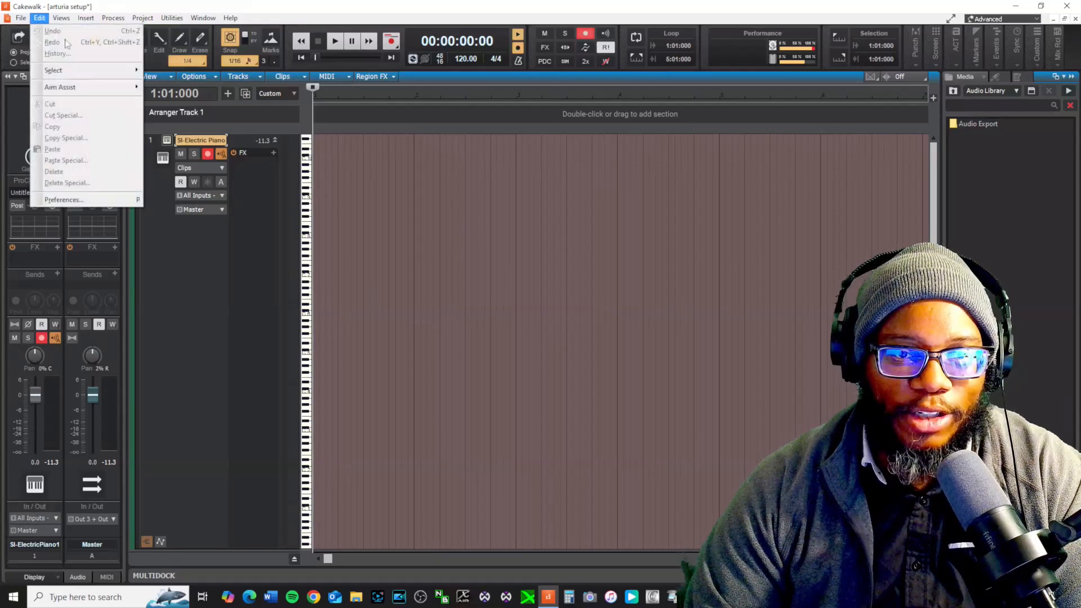
{"action": "left_click", "coordinate": [78, 201]}
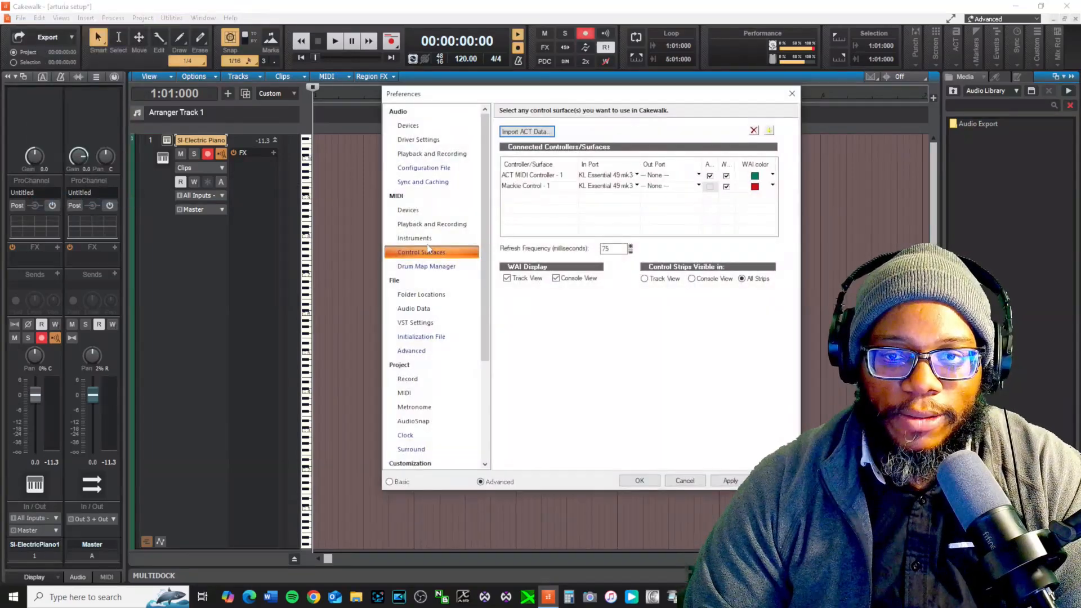
{"action": "left_click_drag", "start_coordinate": [585, 95], "coordinate": [462, 64]}
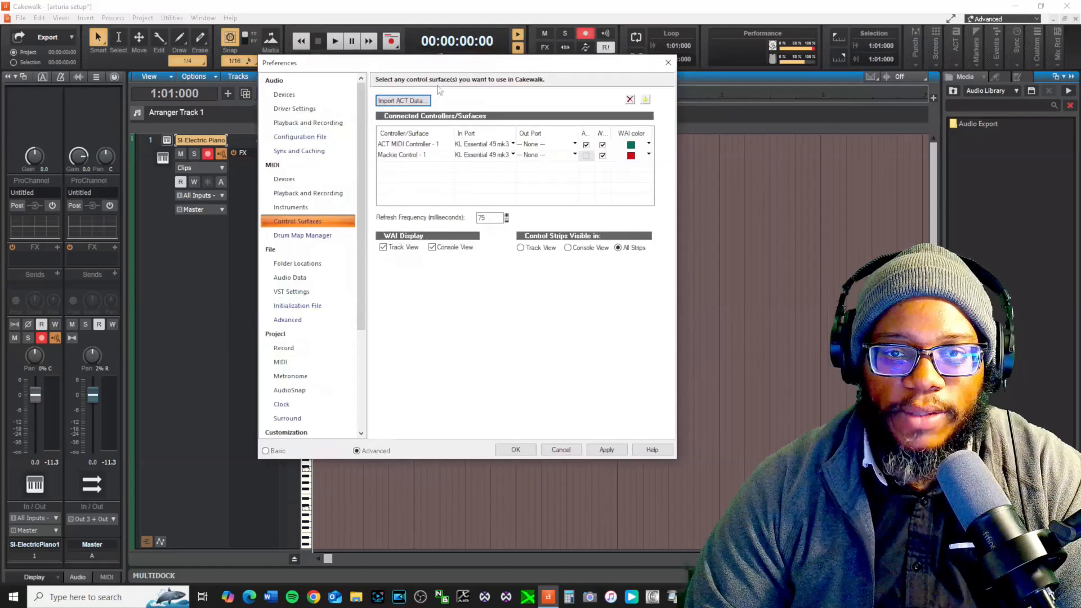
{"action": "left_click", "coordinate": [398, 156]}
{"action": "left_click", "coordinate": [413, 145]}
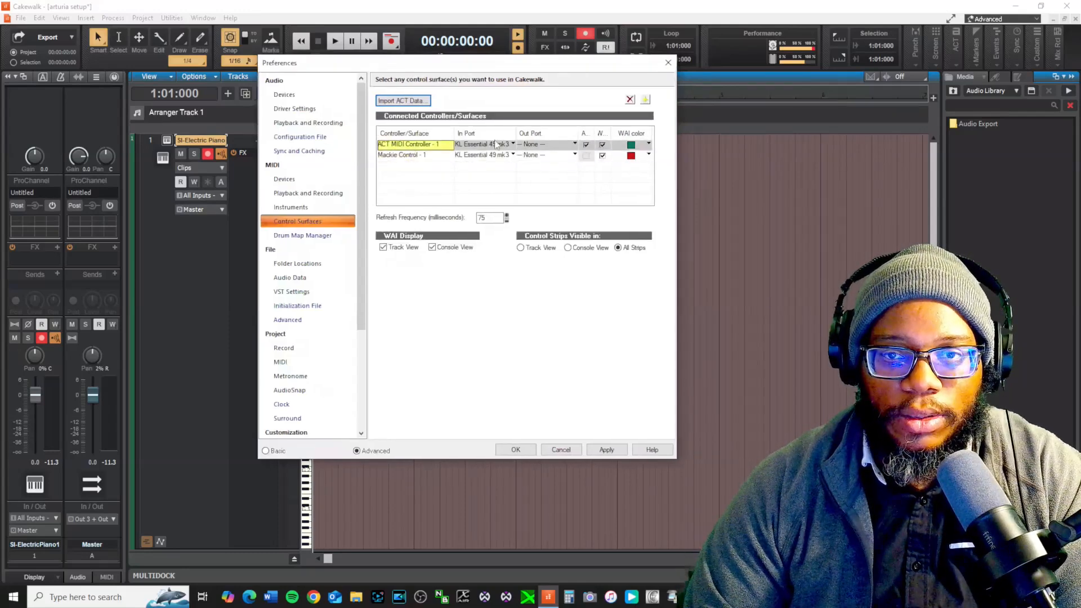
{"action": "left_click", "coordinate": [432, 155]}
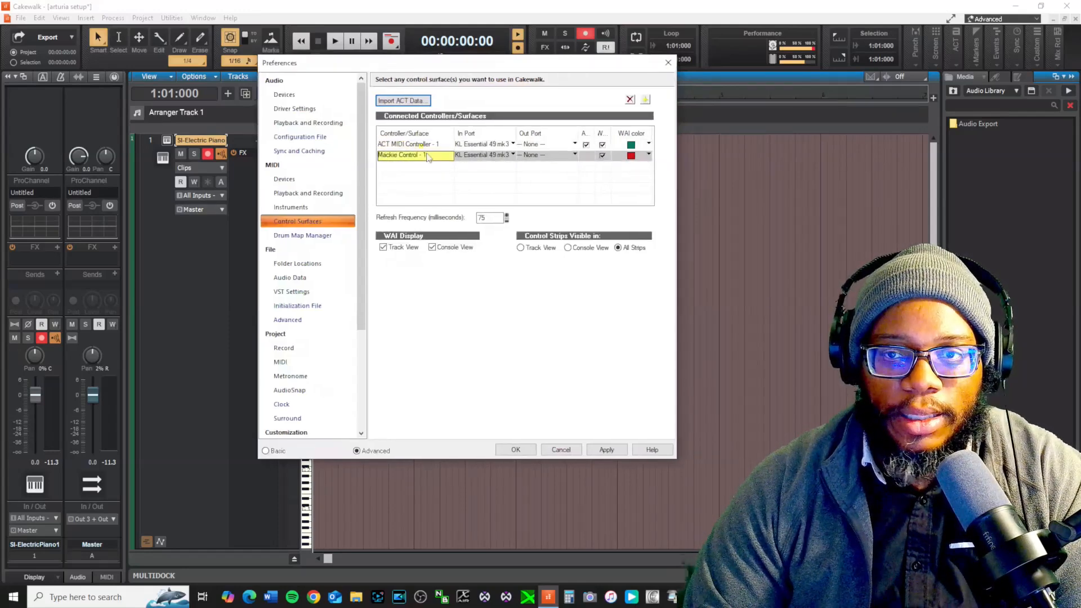
{"action": "left_click", "coordinate": [433, 147]}
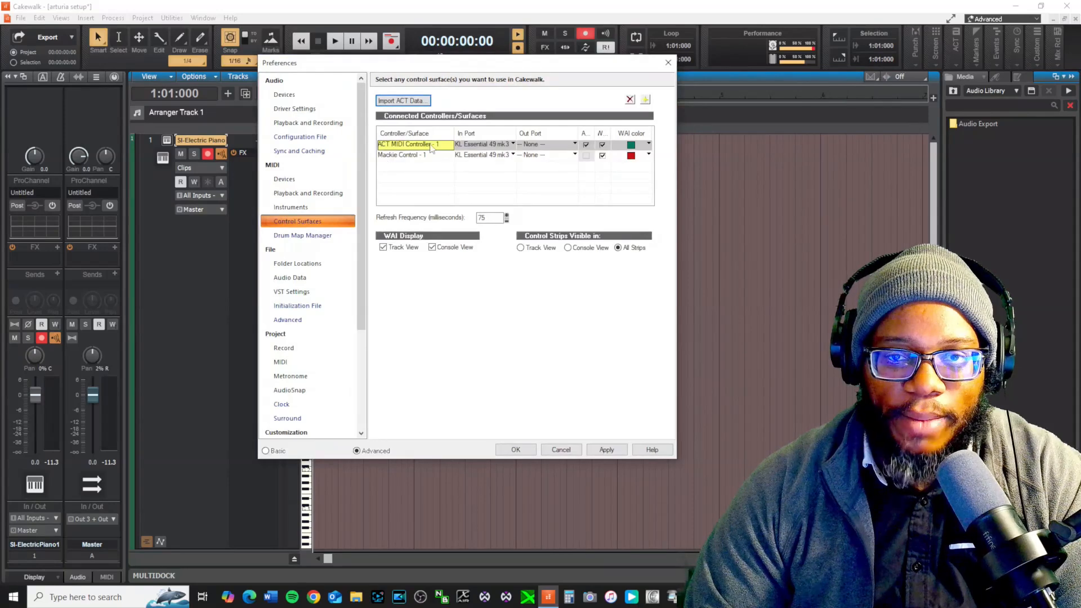
{"action": "left_click", "coordinate": [418, 156]}
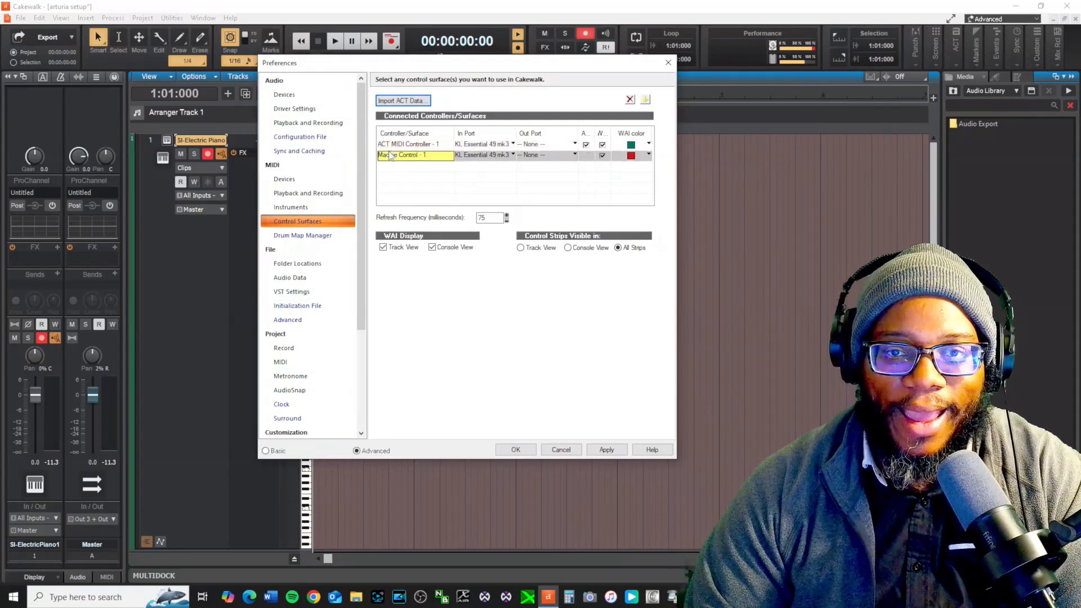
{"action": "left_click", "coordinate": [630, 99]}
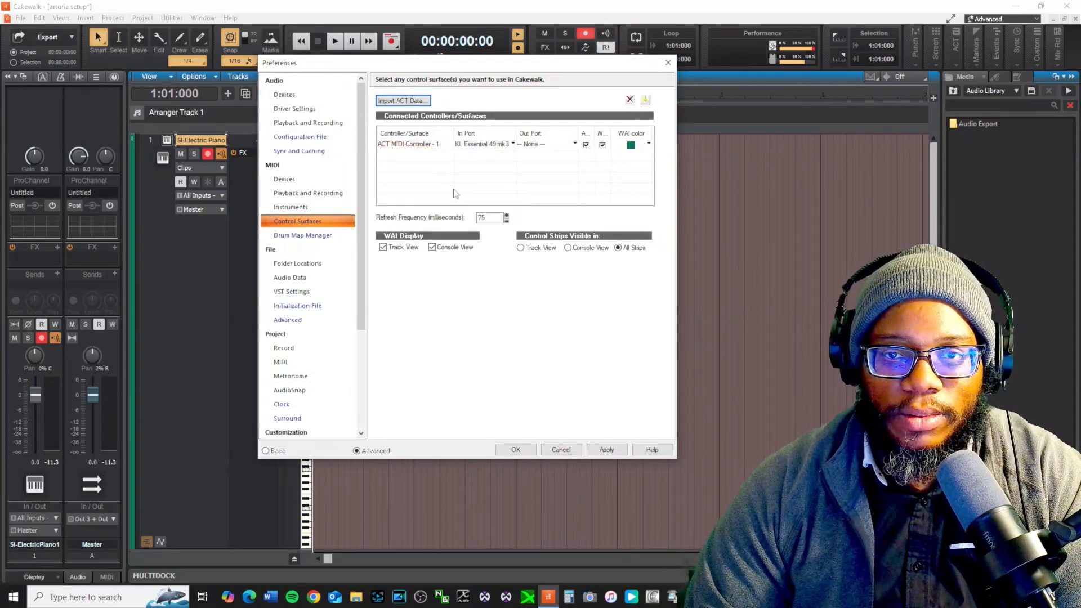
{"action": "left_click", "coordinate": [481, 147]}
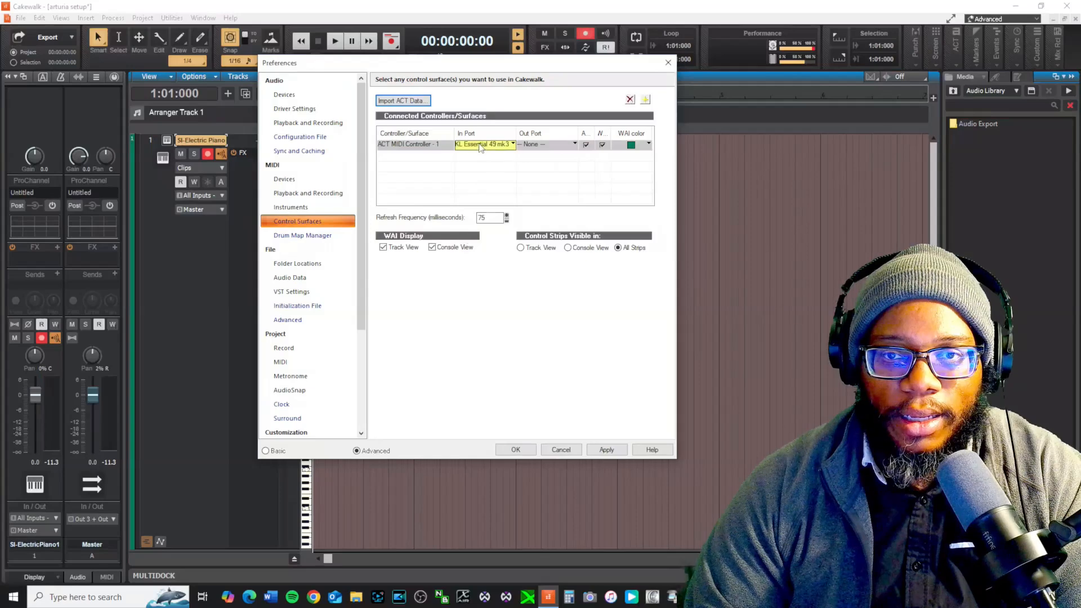
{"action": "left_click", "coordinate": [571, 451]}
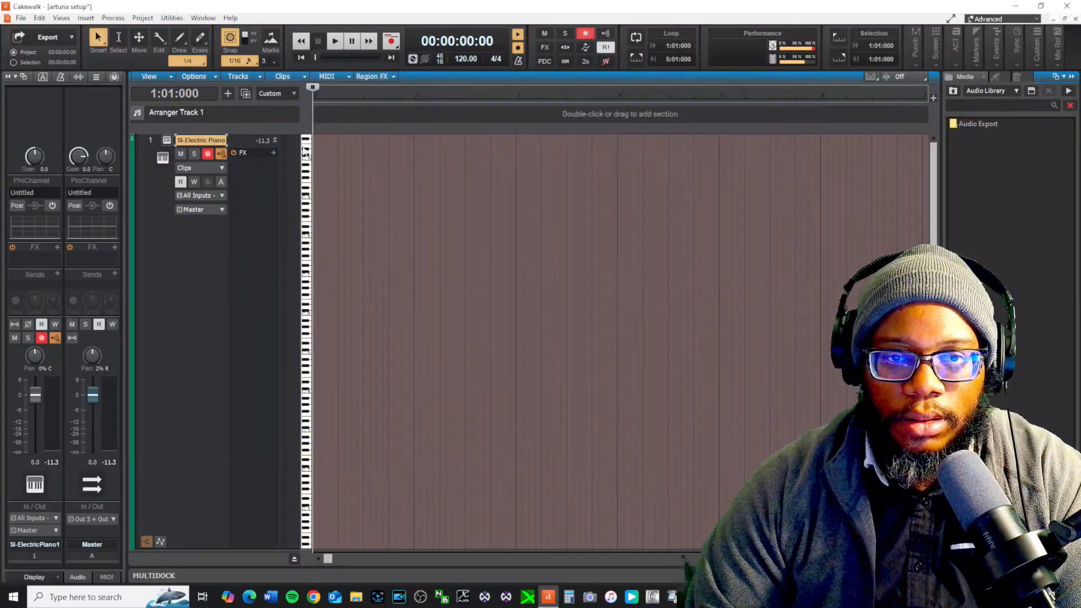
{"action": "left_click", "coordinate": [207, 153]}
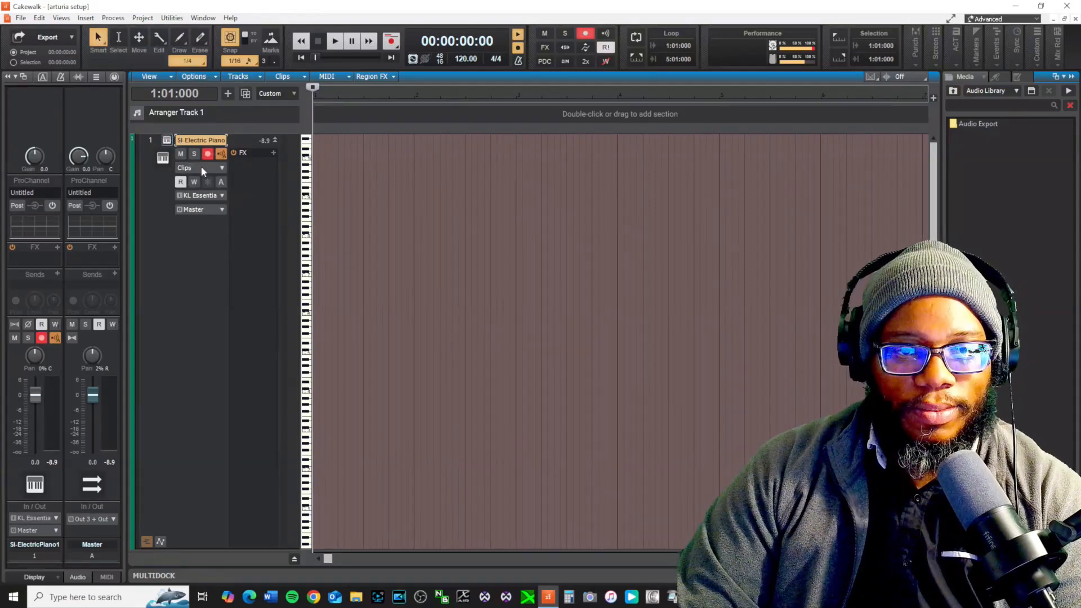
Review the controller types offered for adding a new control surface in Preferences, and cancel without adding one.
{"action": "left_click", "coordinate": [39, 17]}
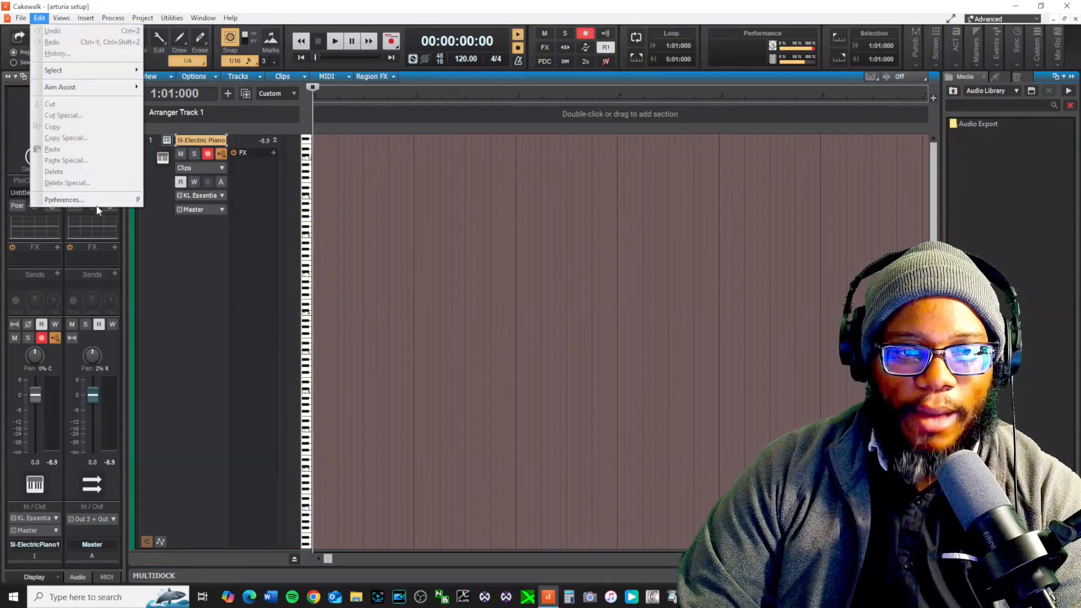
{"action": "left_click", "coordinate": [96, 200]}
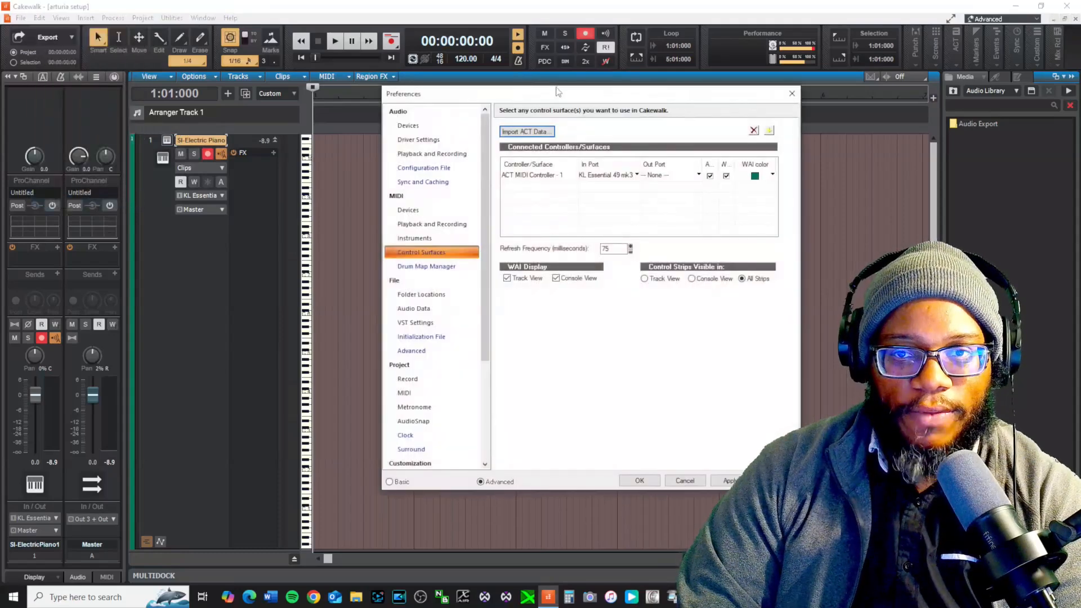
{"action": "left_click_drag", "start_coordinate": [557, 92], "coordinate": [421, 88]}
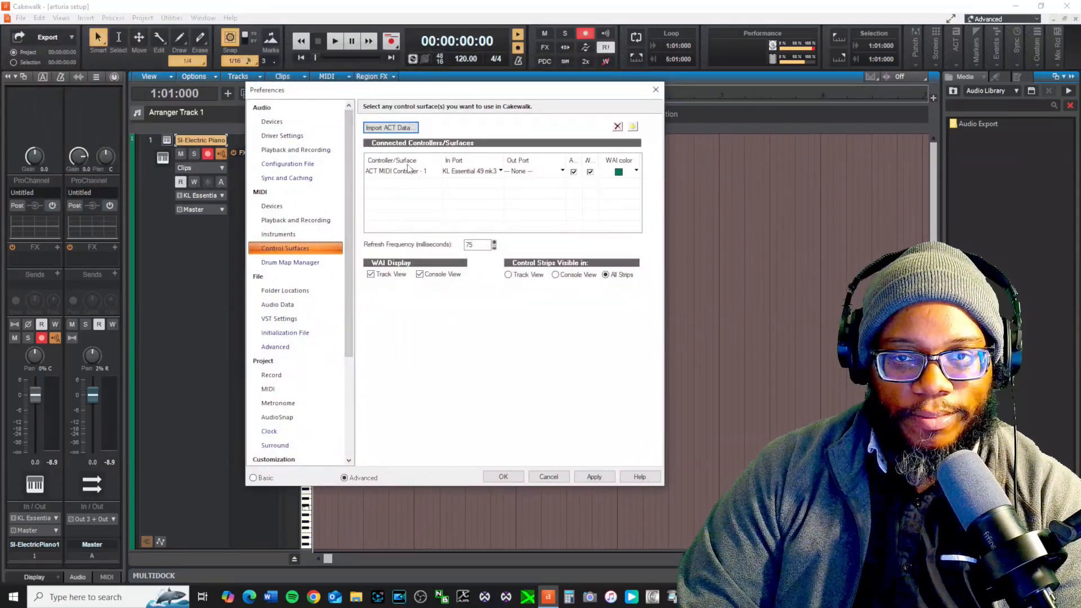
{"action": "left_click", "coordinate": [632, 126]}
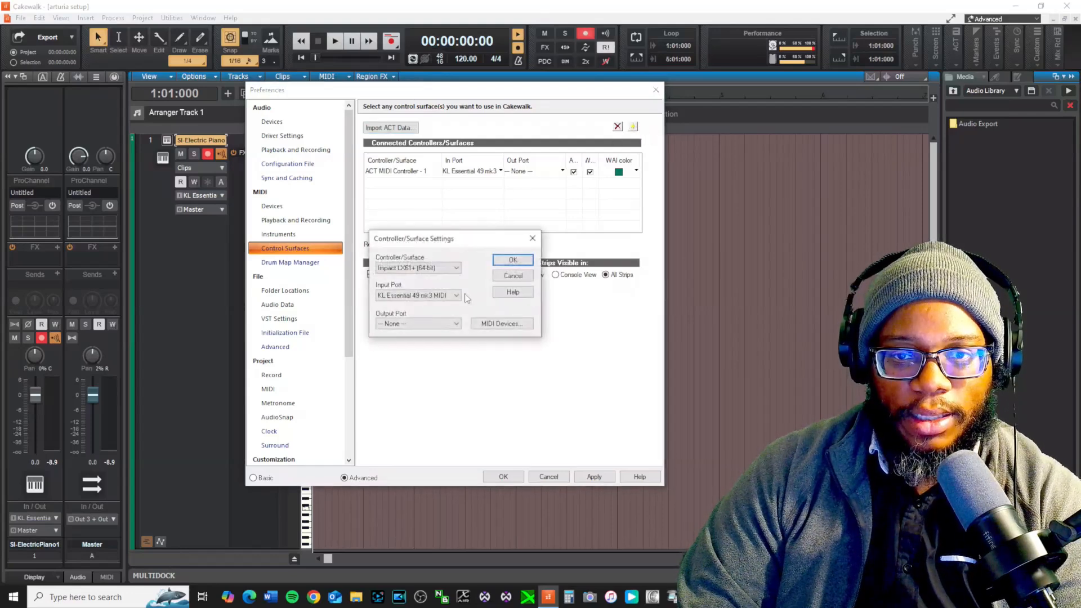
{"action": "left_click", "coordinate": [432, 270]}
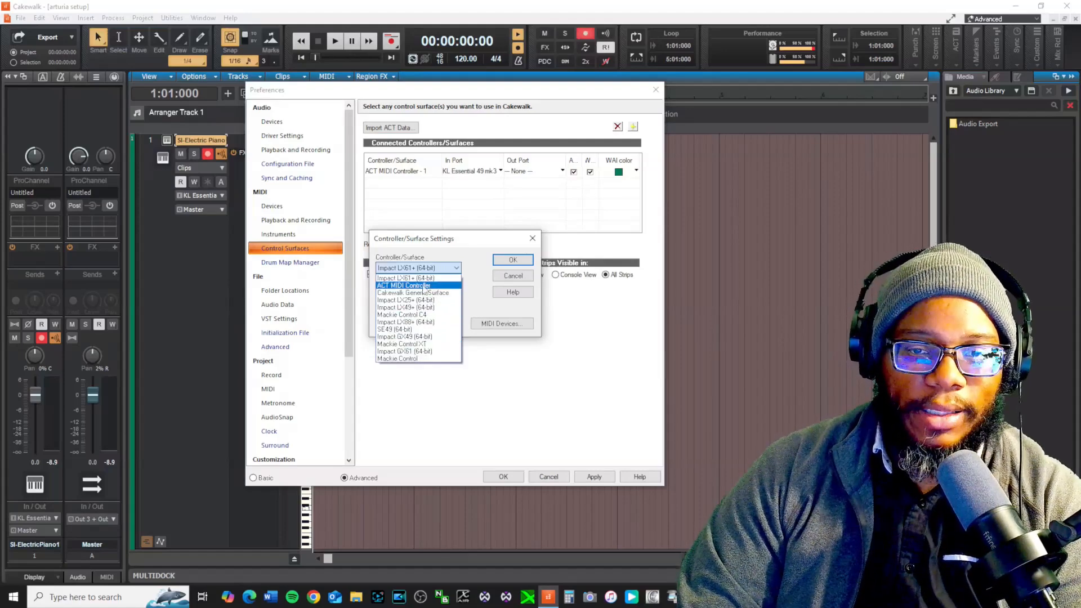
{"action": "left_click", "coordinate": [507, 284]}
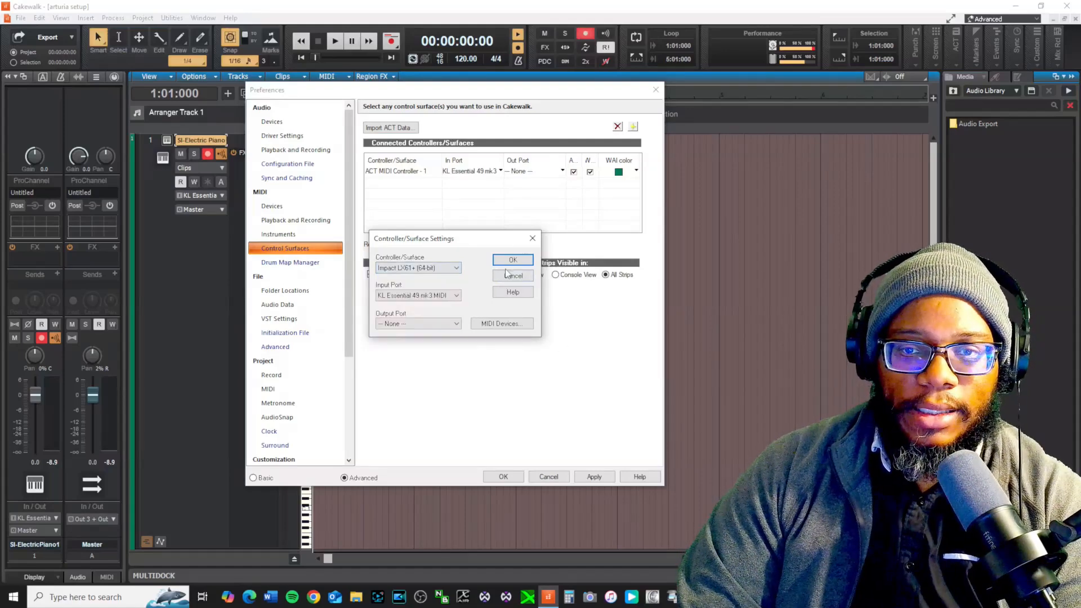
{"action": "left_click", "coordinate": [507, 275]}
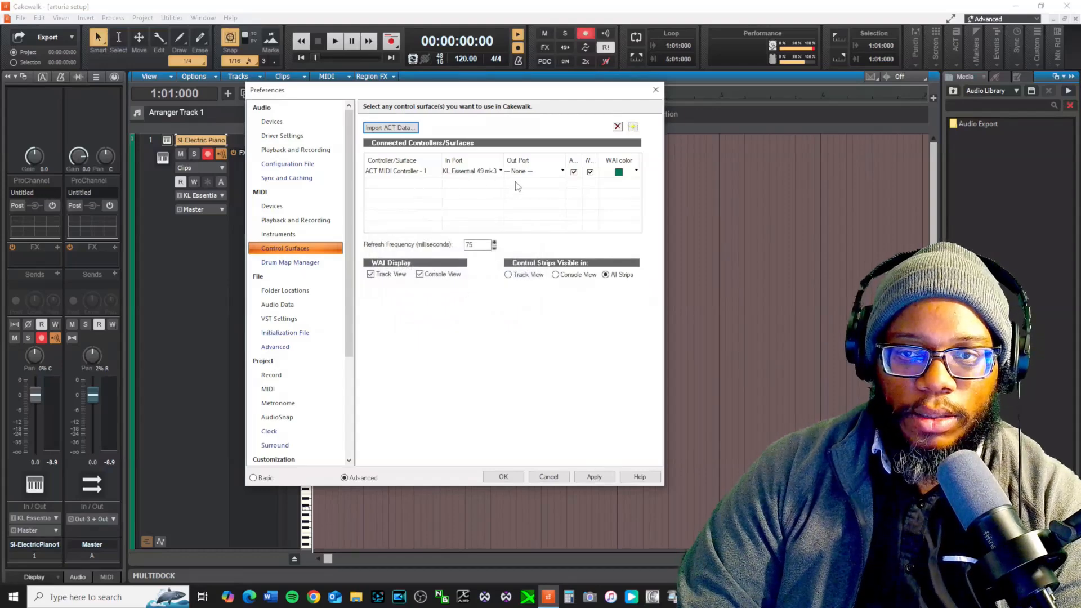
Check the ACT MIDI Controller - 1 surface's input port, keep KL Essential 49 mk3 MCU/HUI selected, and close Preferences.
{"action": "left_click", "coordinate": [494, 175]}
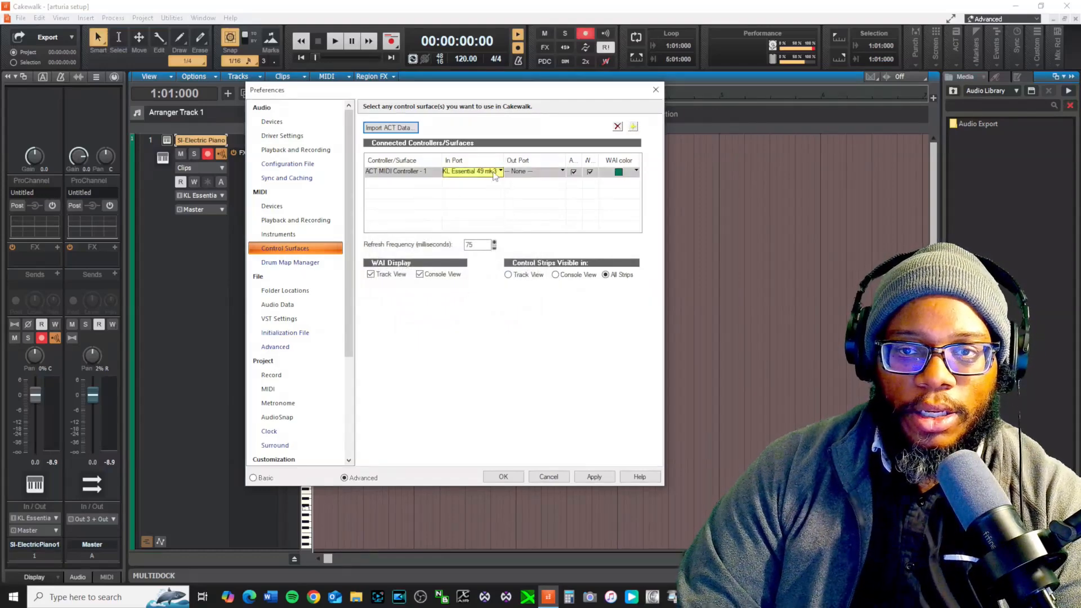
{"action": "left_click", "coordinate": [500, 172]}
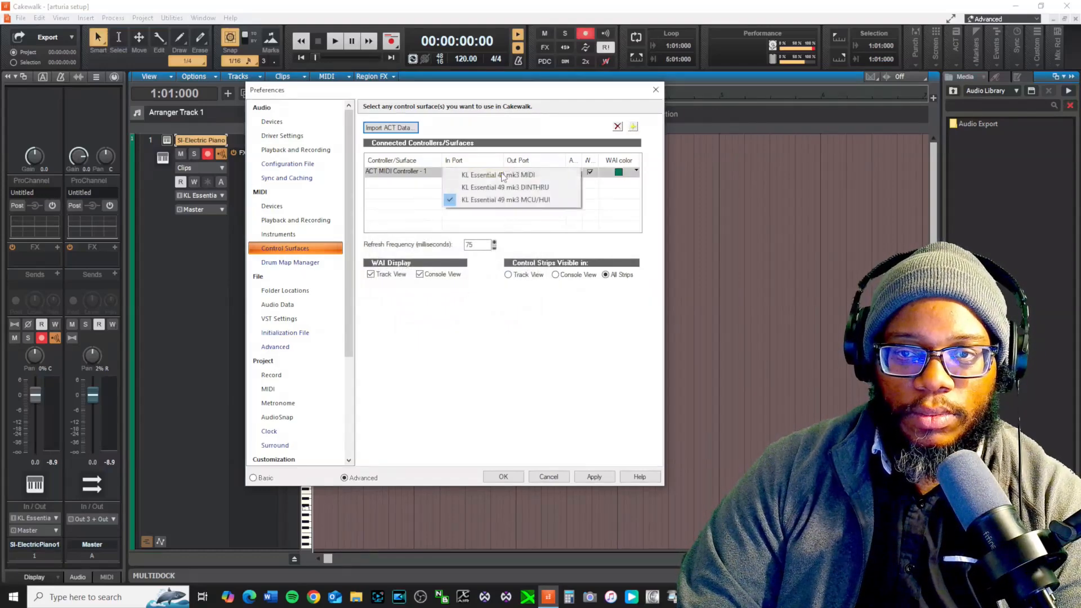
{"action": "left_click", "coordinate": [512, 203]}
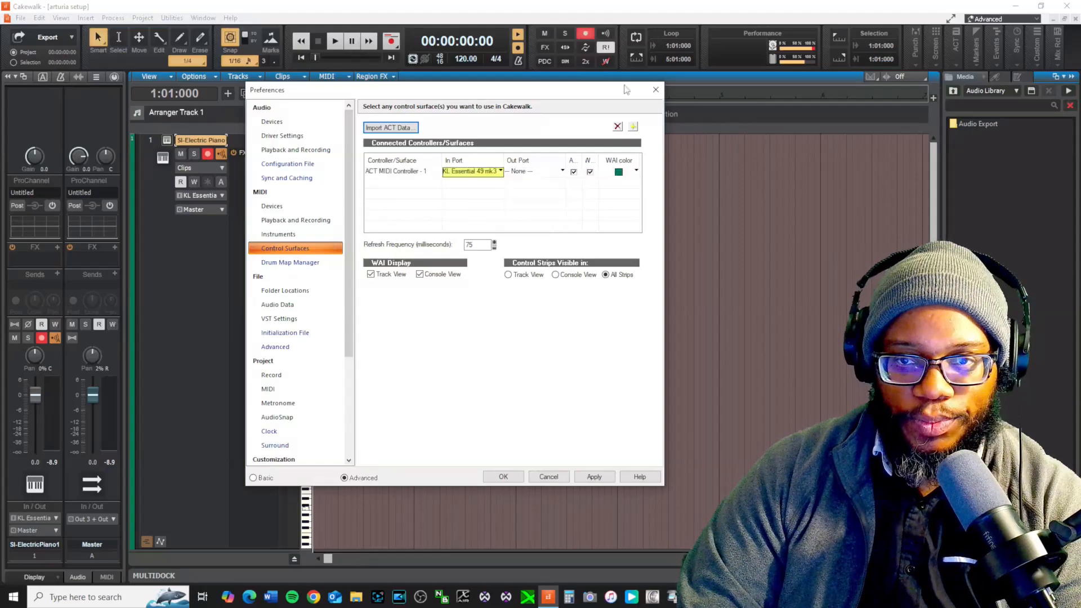
{"action": "left_click", "coordinate": [546, 478]}
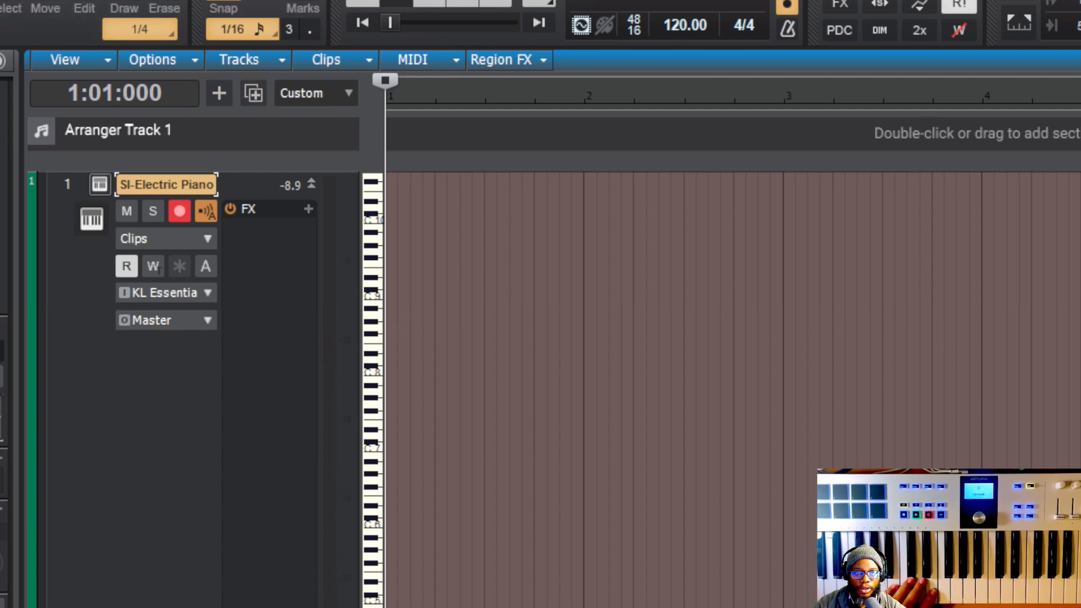
Open the ACT MIDI Controller - 1 window and select the Play/Stop and Stop button cells to assign the keyboard's transport buttons.
{"action": "left_click", "coordinate": [107, 0]}
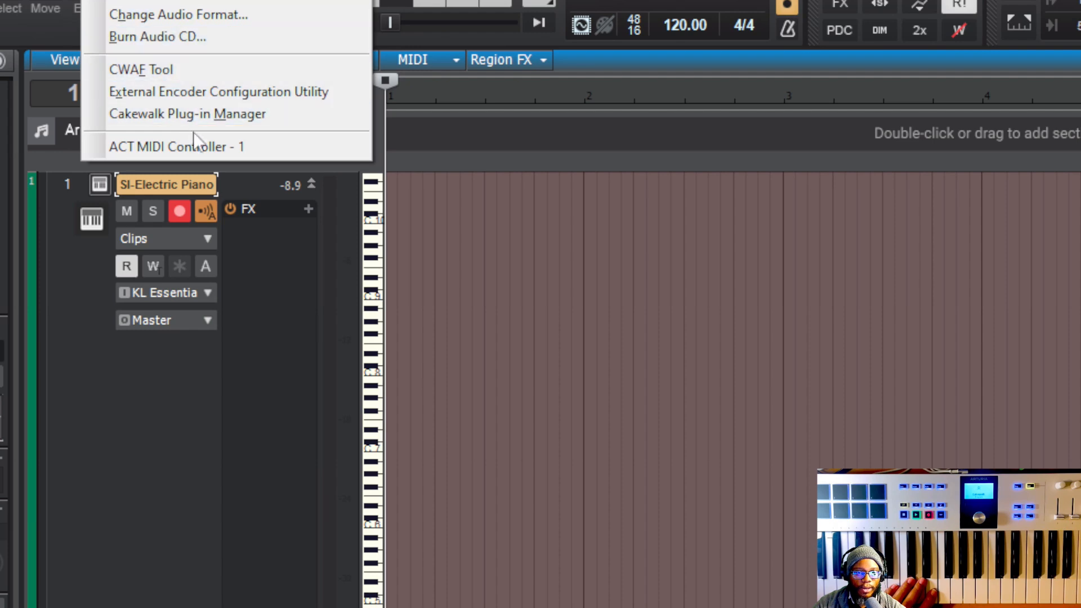
{"action": "left_click", "coordinate": [265, 149]}
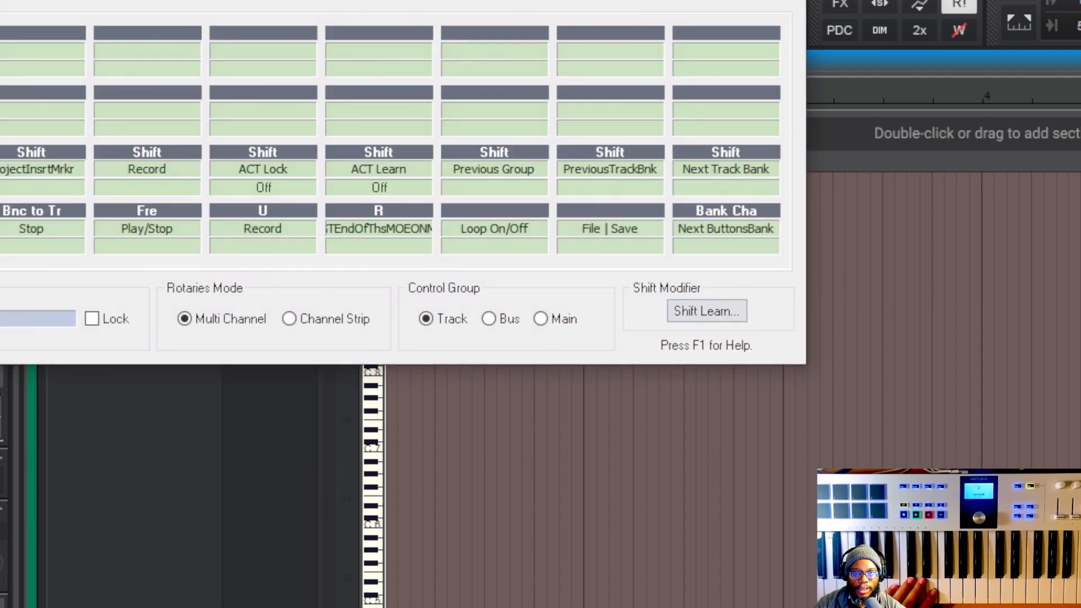
{"action": "left_click_drag", "start_coordinate": [274, 1], "coordinate": [531, 39]}
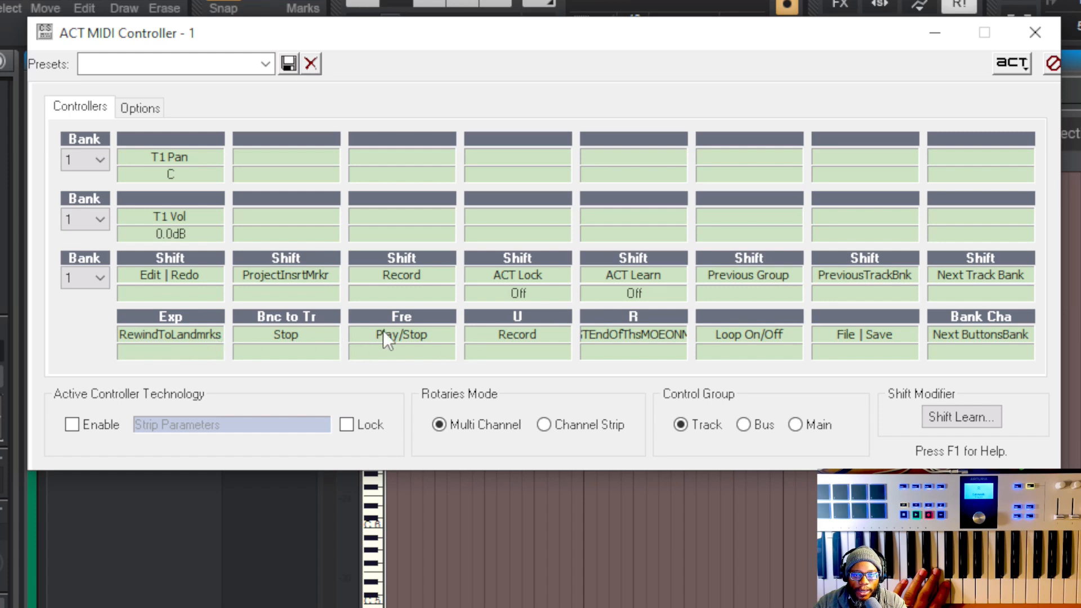
{"action": "left_click", "coordinate": [409, 345]}
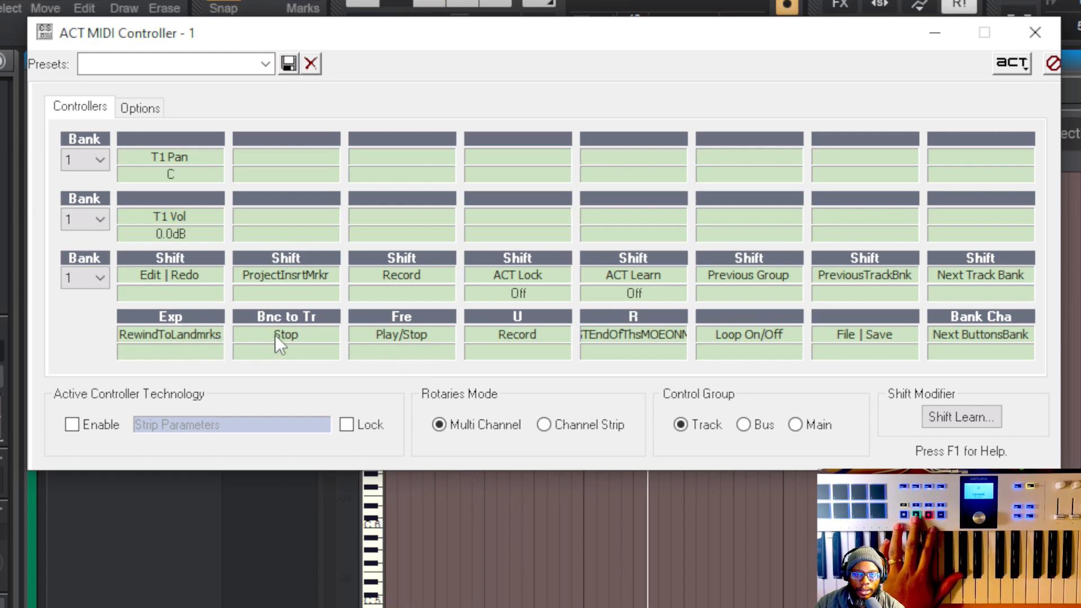
{"action": "left_click", "coordinate": [303, 345]}
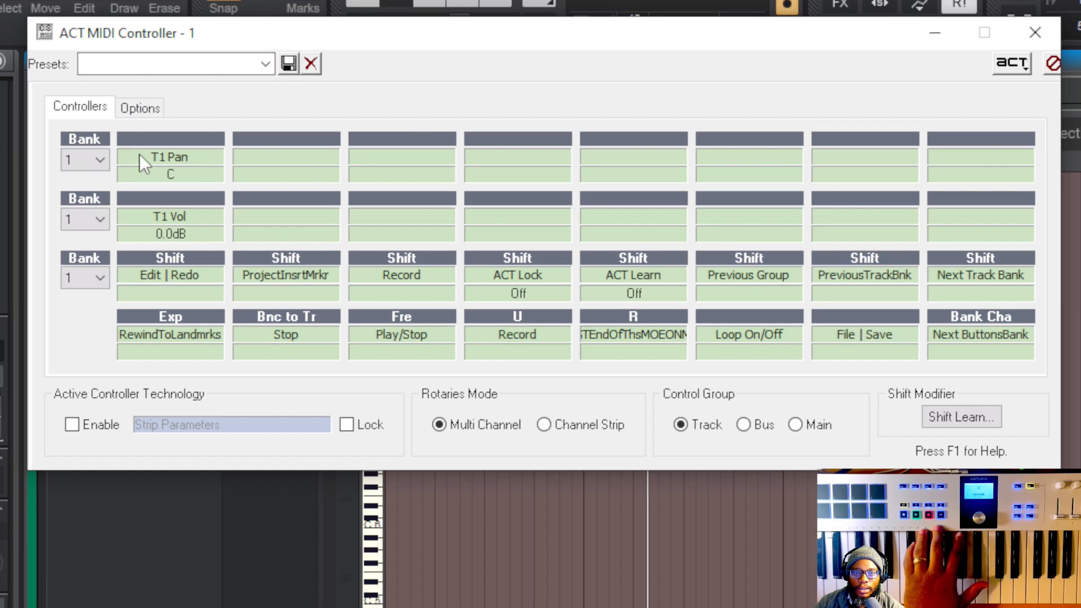
Examine the button bank, parameter and action options for the Exp button and compare them with the controller cells.
{"action": "left_click", "coordinate": [131, 107]}
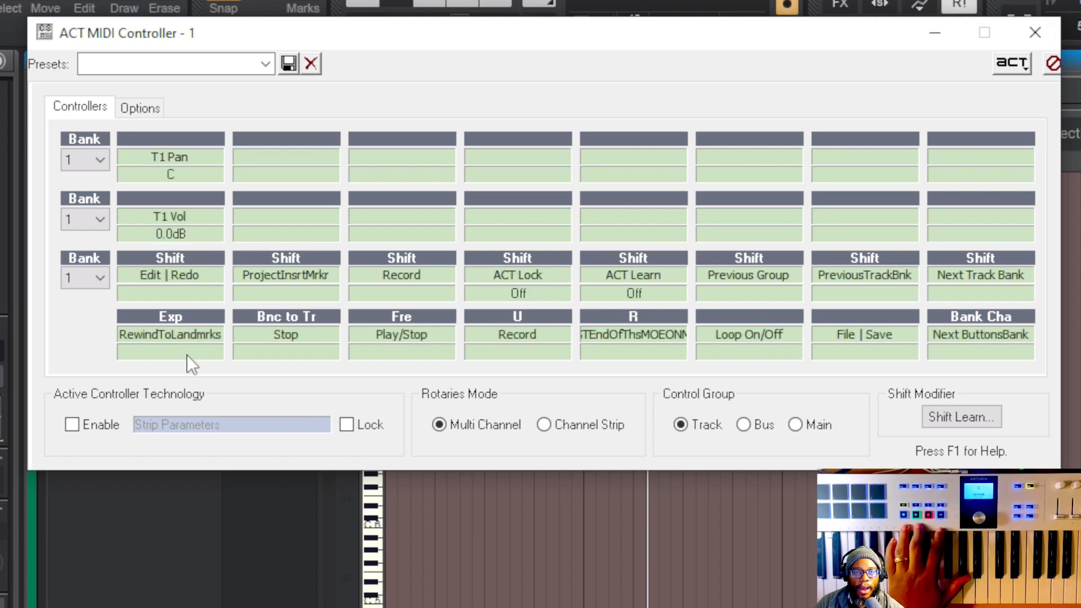
{"action": "left_click", "coordinate": [140, 108]}
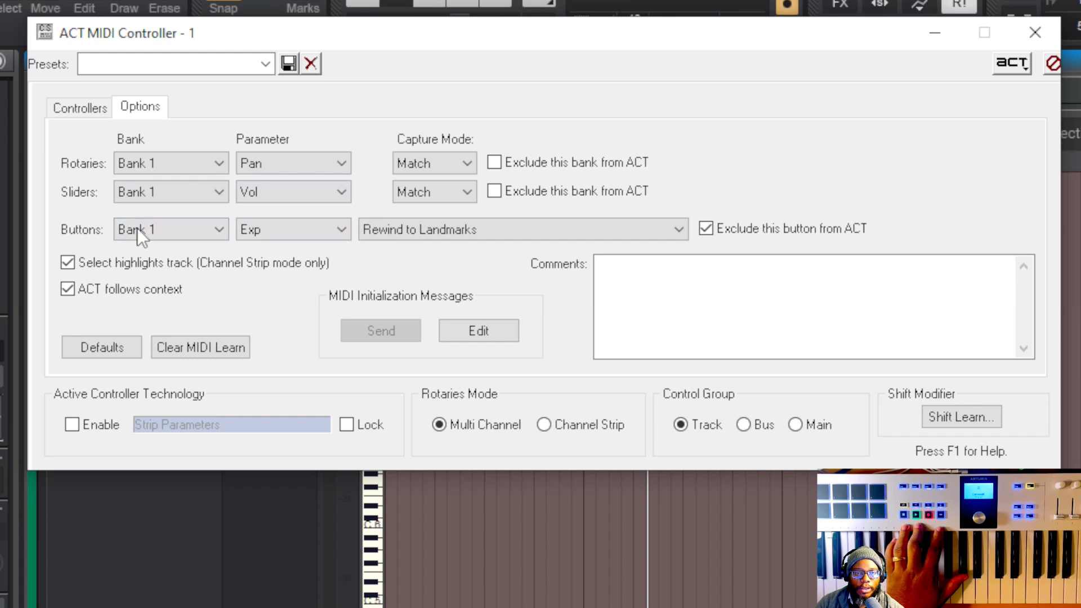
{"action": "left_click", "coordinate": [158, 224]}
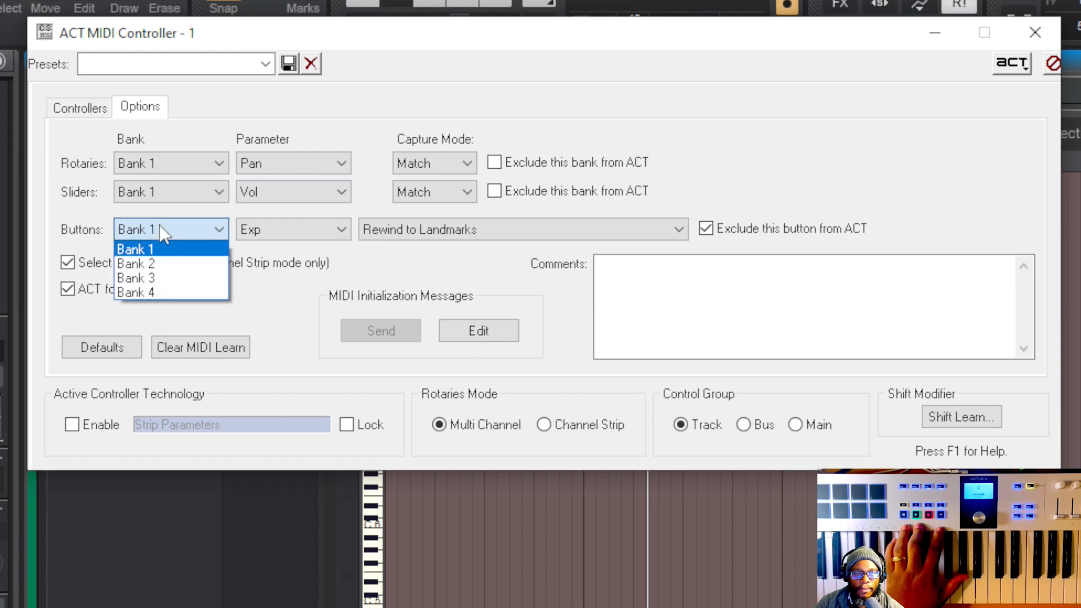
{"action": "left_click", "coordinate": [160, 225]}
{"action": "left_click", "coordinate": [331, 230]}
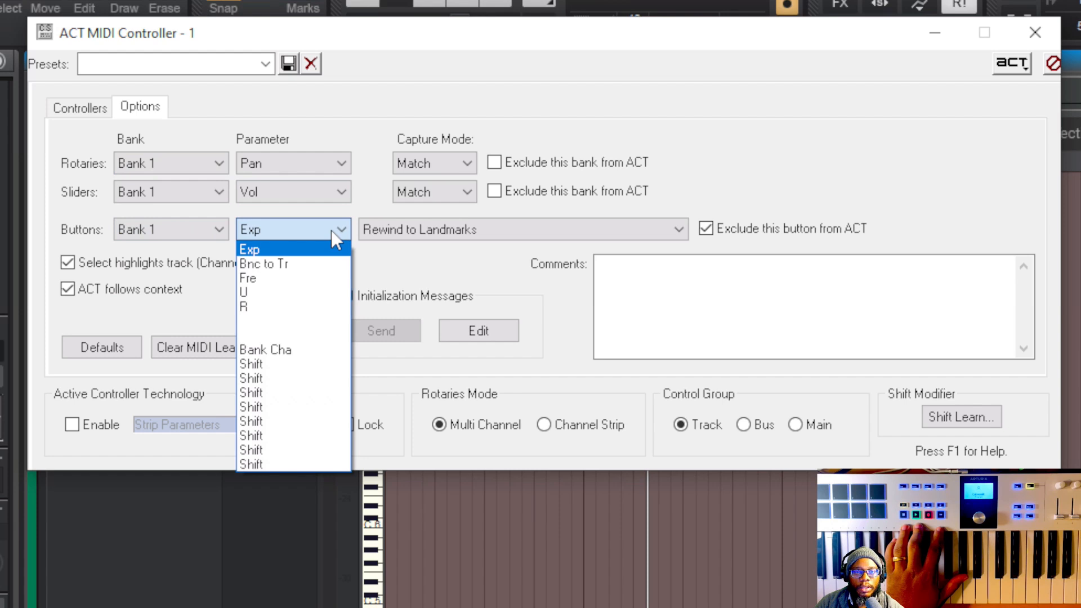
{"action": "left_click", "coordinate": [331, 230]}
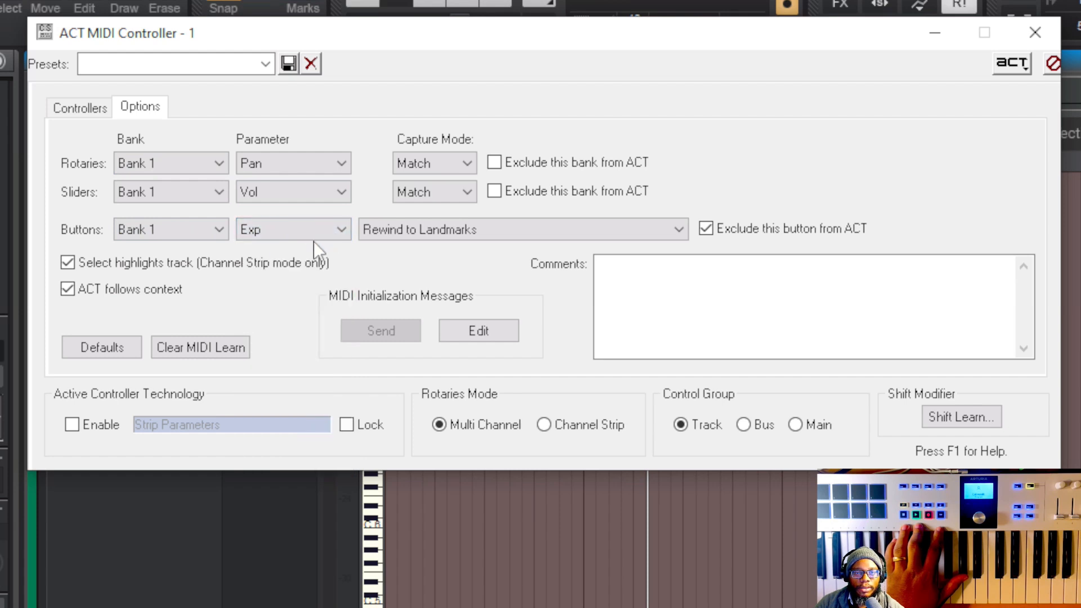
{"action": "left_click", "coordinate": [313, 240]}
{"action": "left_click", "coordinate": [313, 241]}
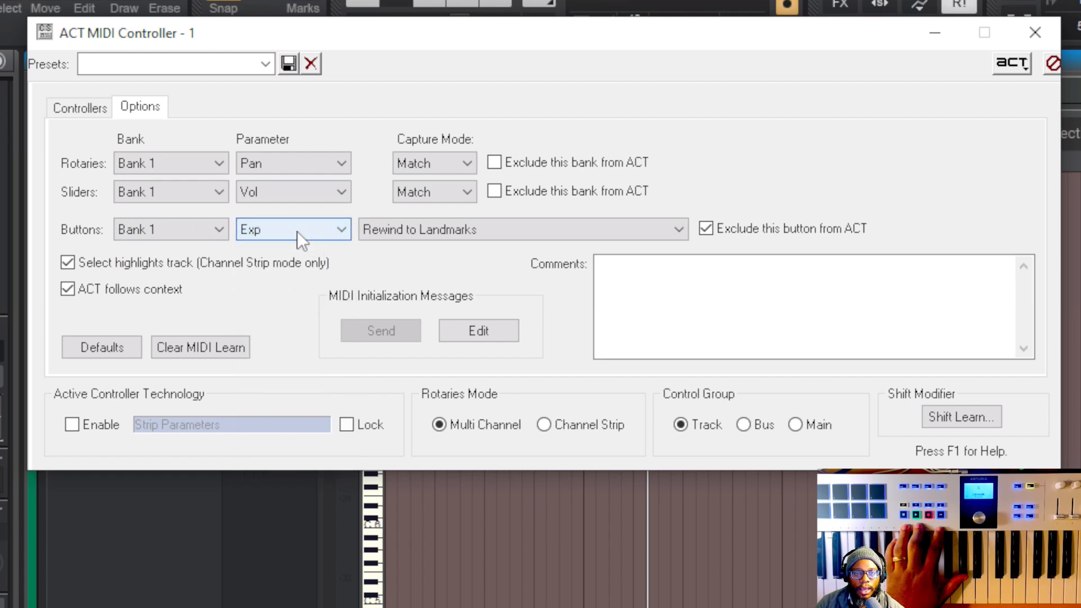
{"action": "left_click", "coordinate": [96, 110]}
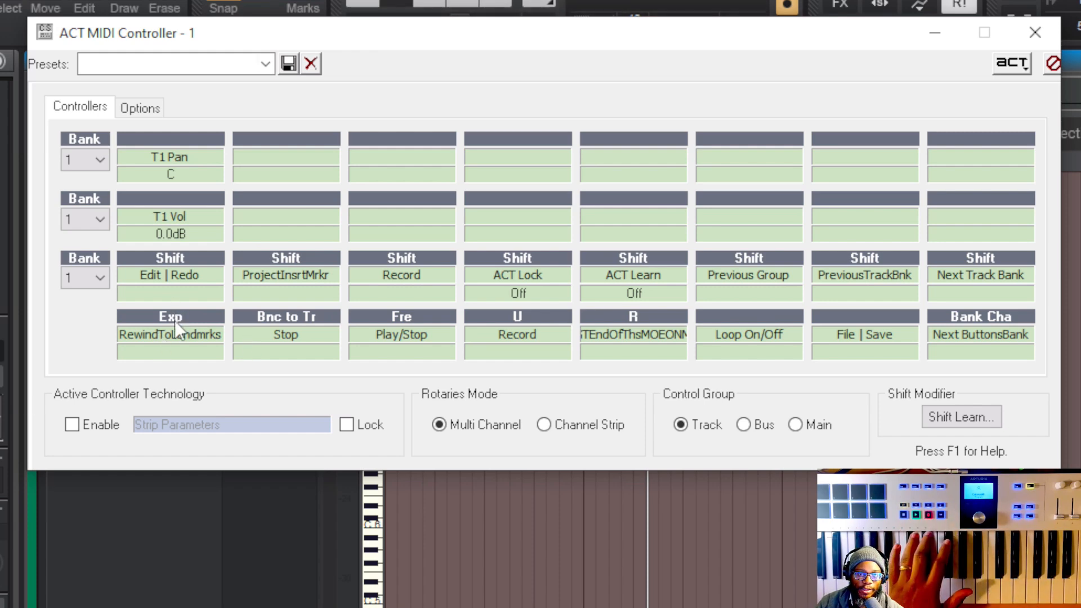
{"action": "left_click", "coordinate": [140, 108]}
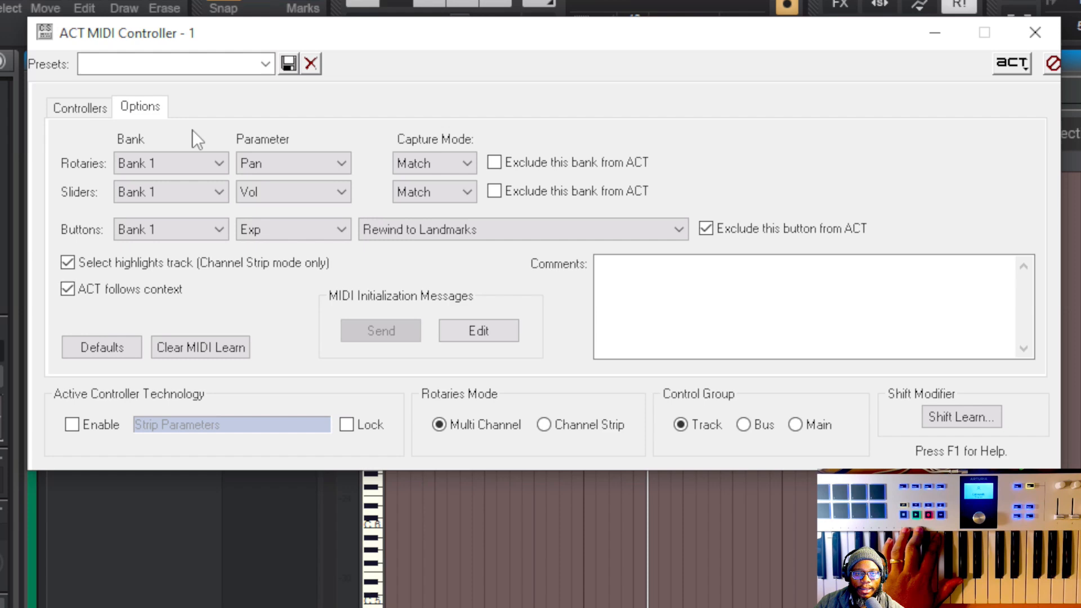
Look through the actions that can be assigned to the Exp button, keeping Rewind to Landmarks.
{"action": "left_click", "coordinate": [287, 229]}
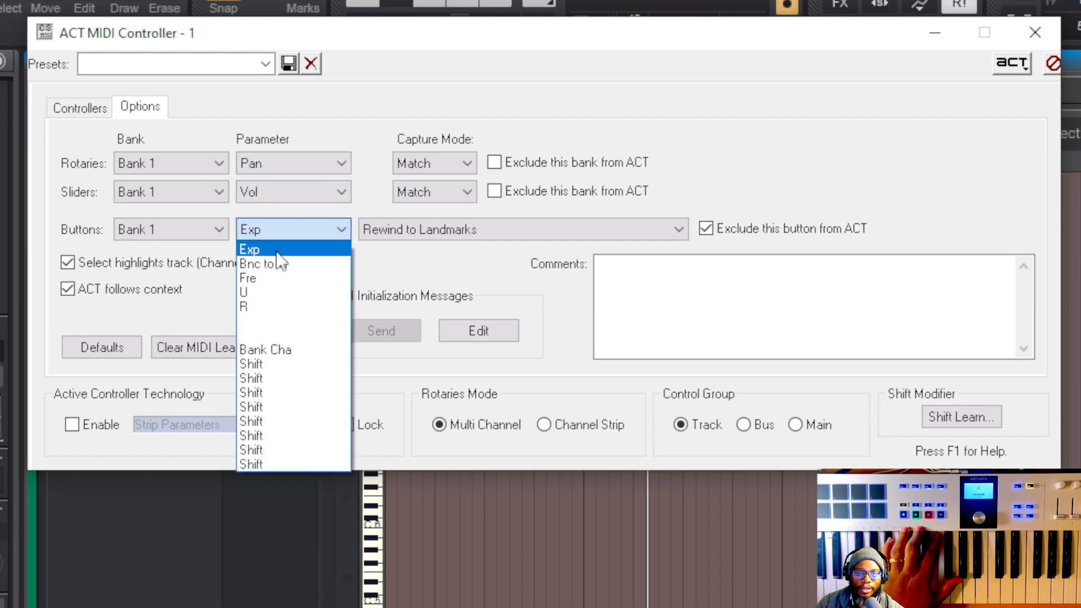
{"action": "left_click", "coordinate": [277, 252]}
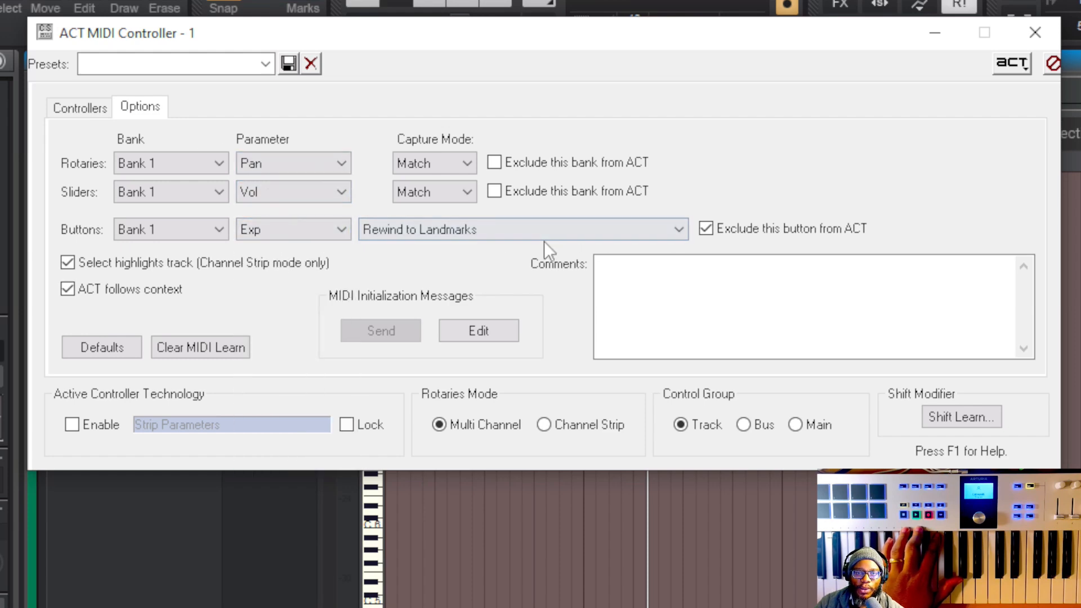
{"action": "left_click", "coordinate": [428, 232]}
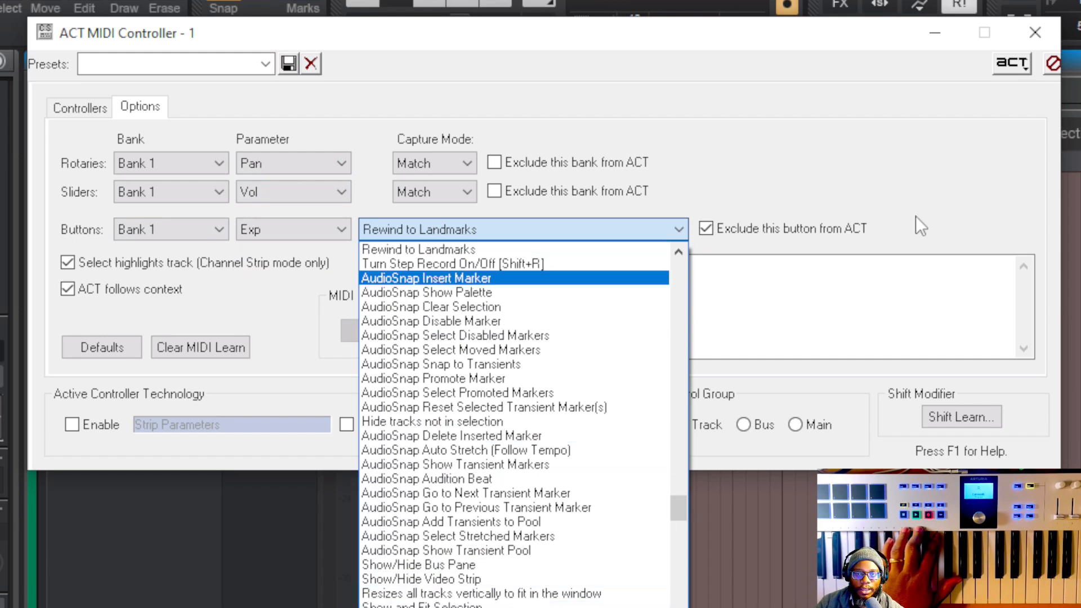
{"action": "left_click", "coordinate": [961, 173]}
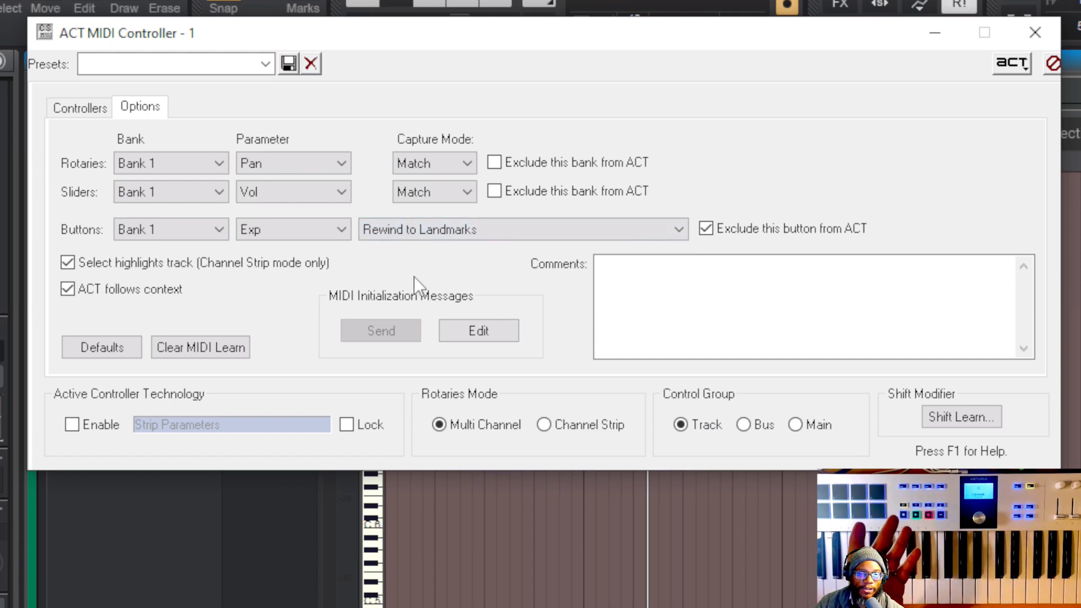
Check the actions assigned to the Bnc to Tr, Fre, U and R buttons and compare them with the controller cells.
{"action": "left_click", "coordinate": [313, 231]}
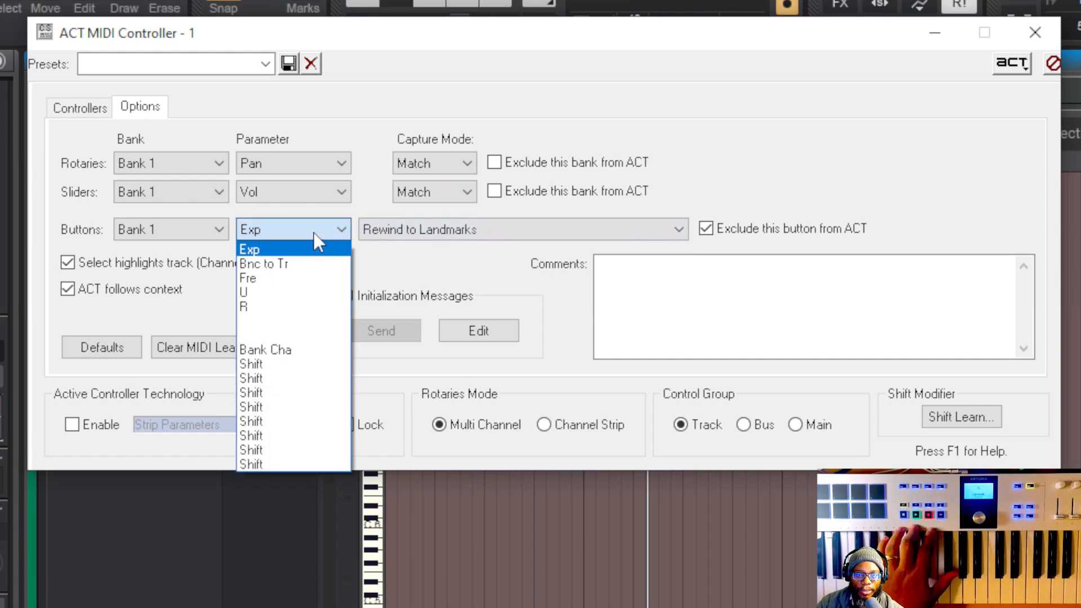
{"action": "left_click", "coordinate": [265, 266]}
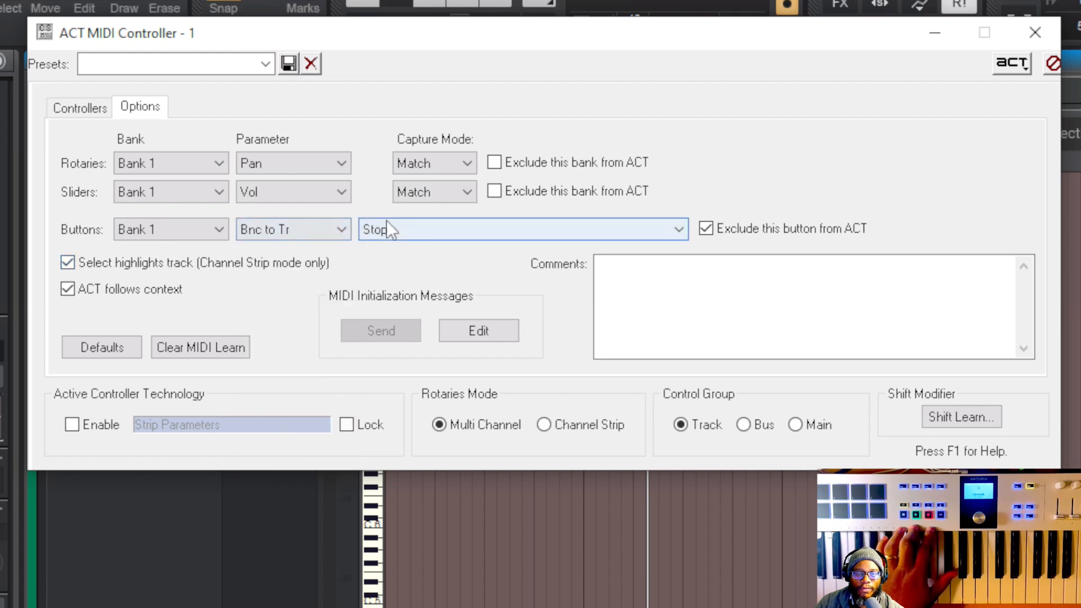
{"action": "left_click", "coordinate": [266, 228]}
{"action": "left_click", "coordinate": [269, 277]}
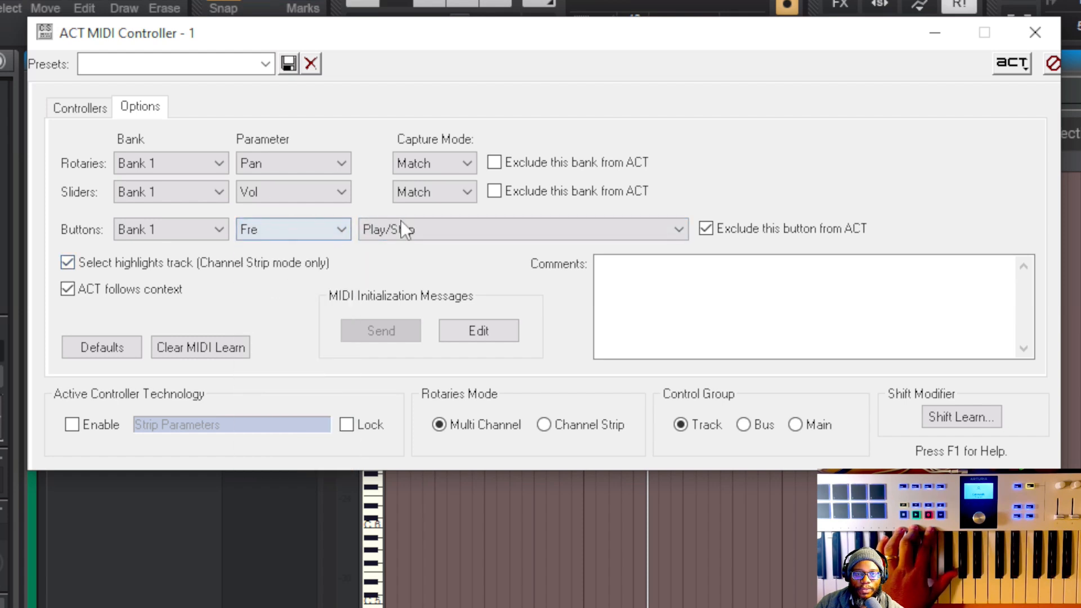
{"action": "left_click", "coordinate": [255, 235]}
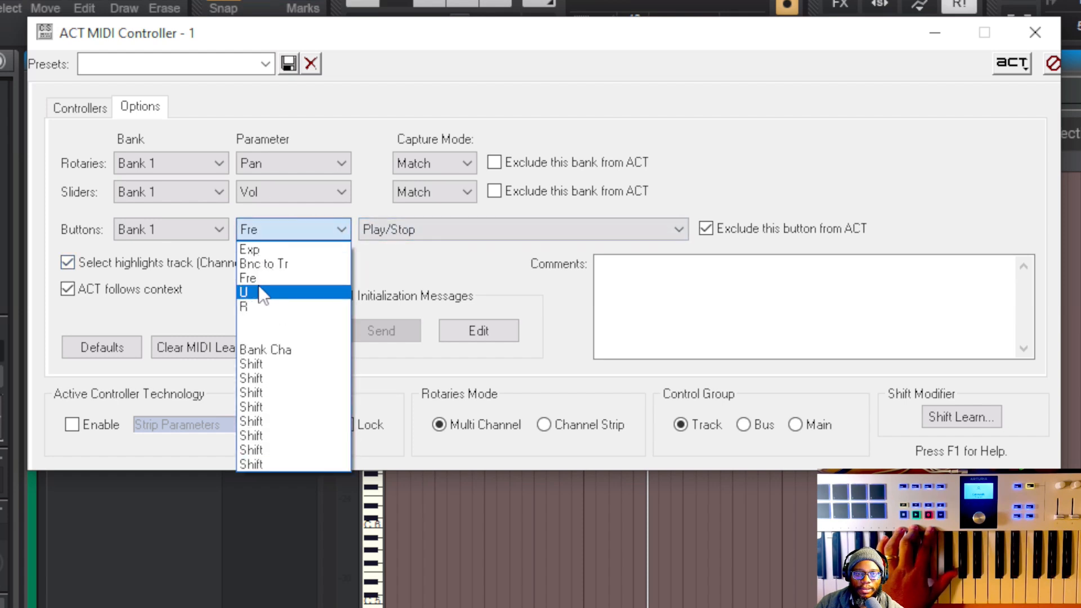
{"action": "left_click", "coordinate": [259, 291]}
{"action": "left_click", "coordinate": [252, 231]}
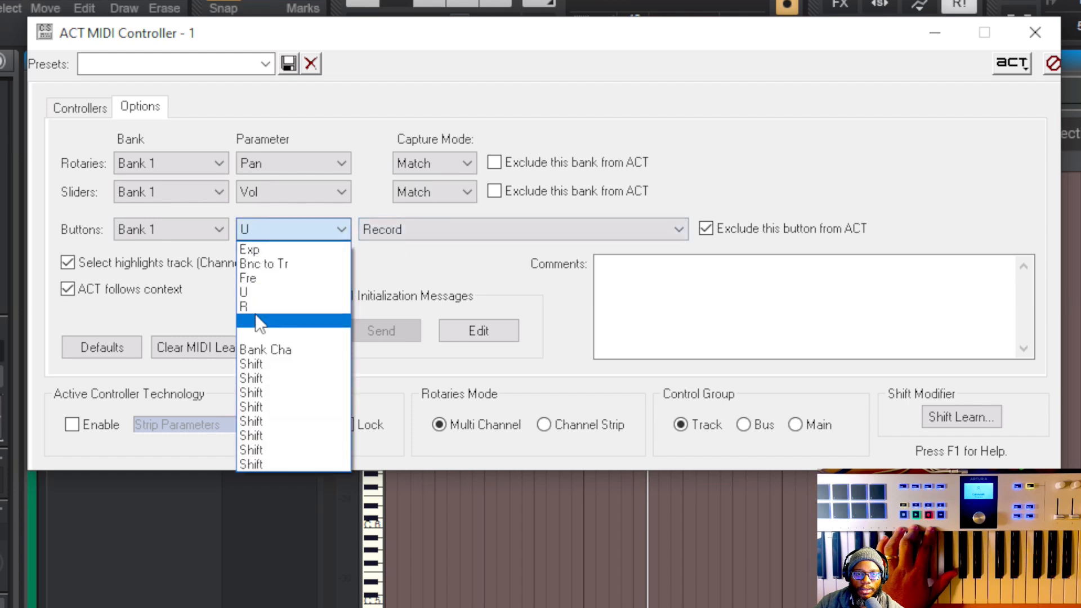
{"action": "left_click", "coordinate": [260, 308]}
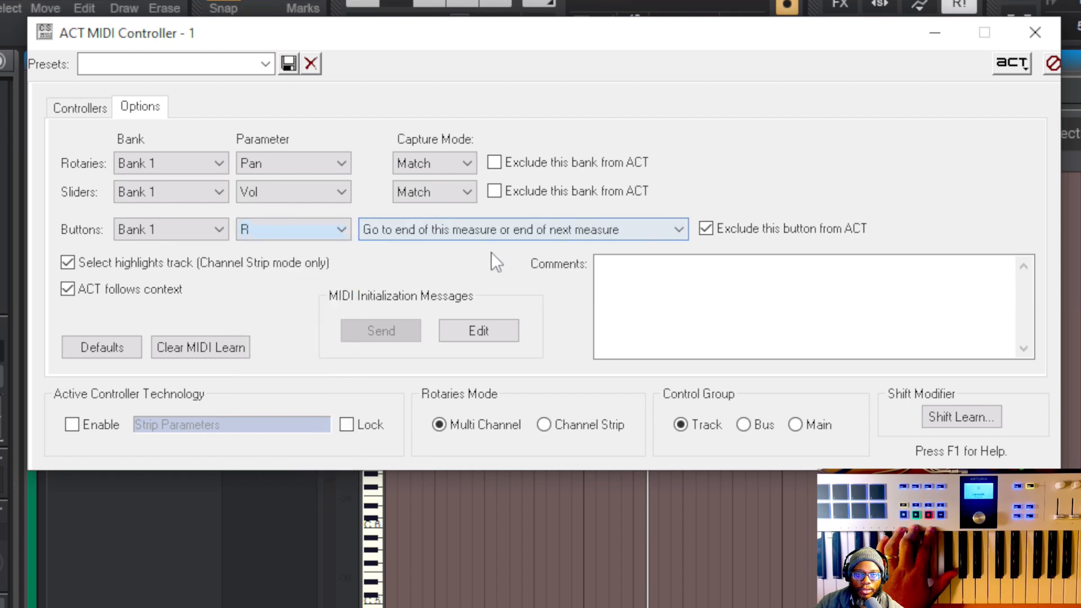
{"action": "left_click", "coordinate": [103, 116]}
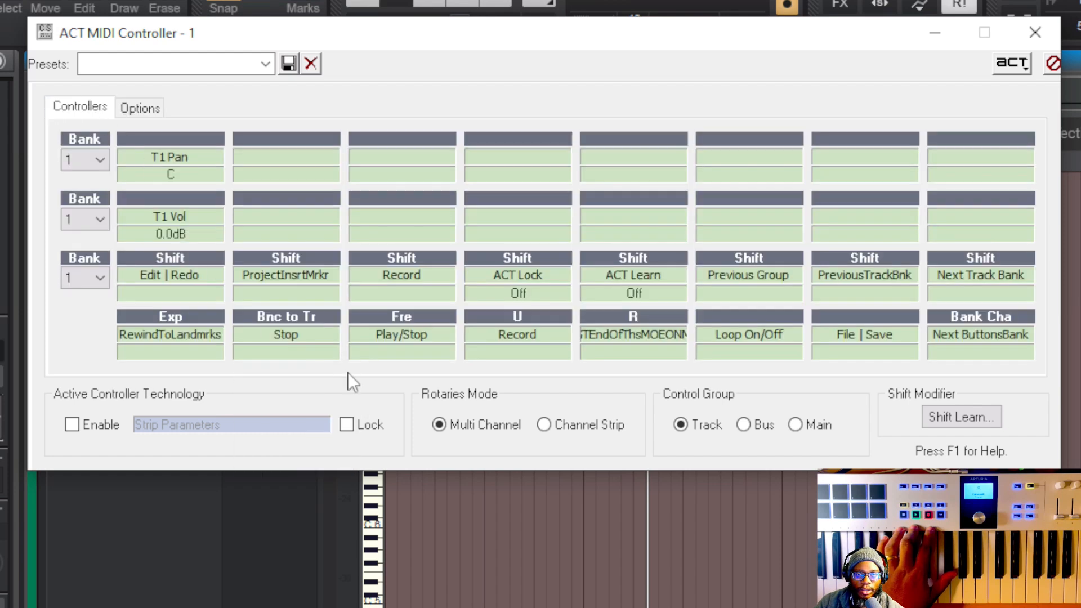
Move the ACT MIDI Controller window clear of the tracks and test starting, stopping and rewinding the project.
{"action": "left_click_drag", "start_coordinate": [731, 34], "coordinate": [977, 526]}
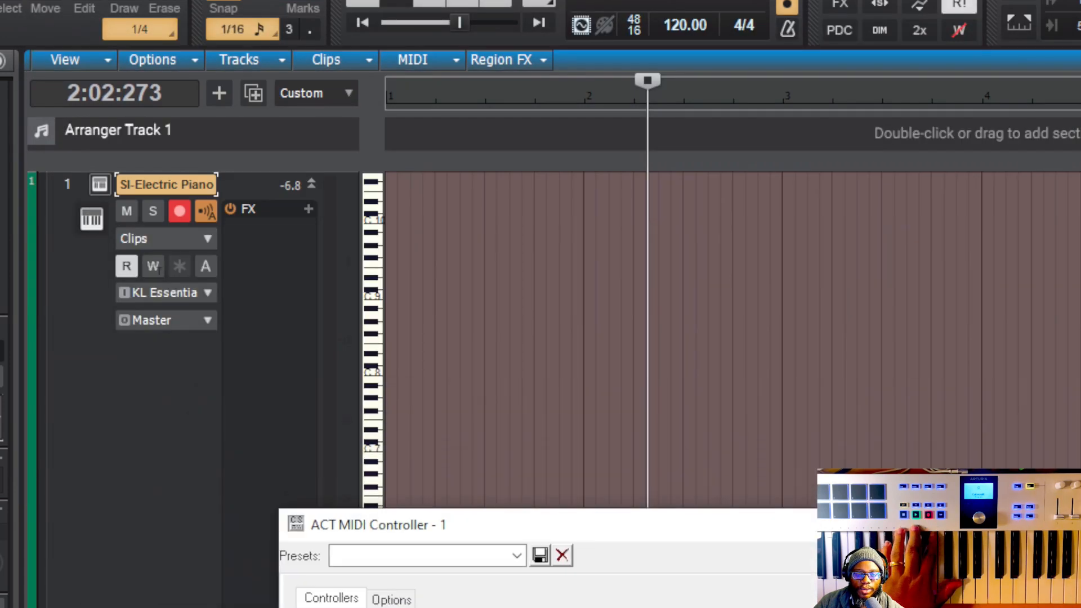
{"action": "key", "text": "space"}
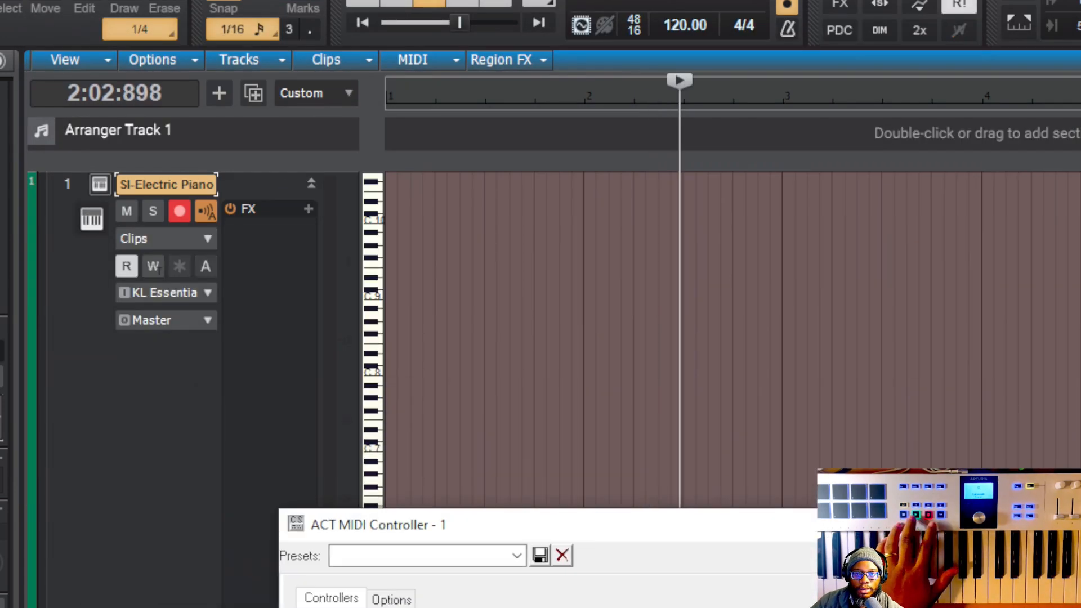
{"action": "key", "text": "space"}
{"action": "key", "text": "w"}
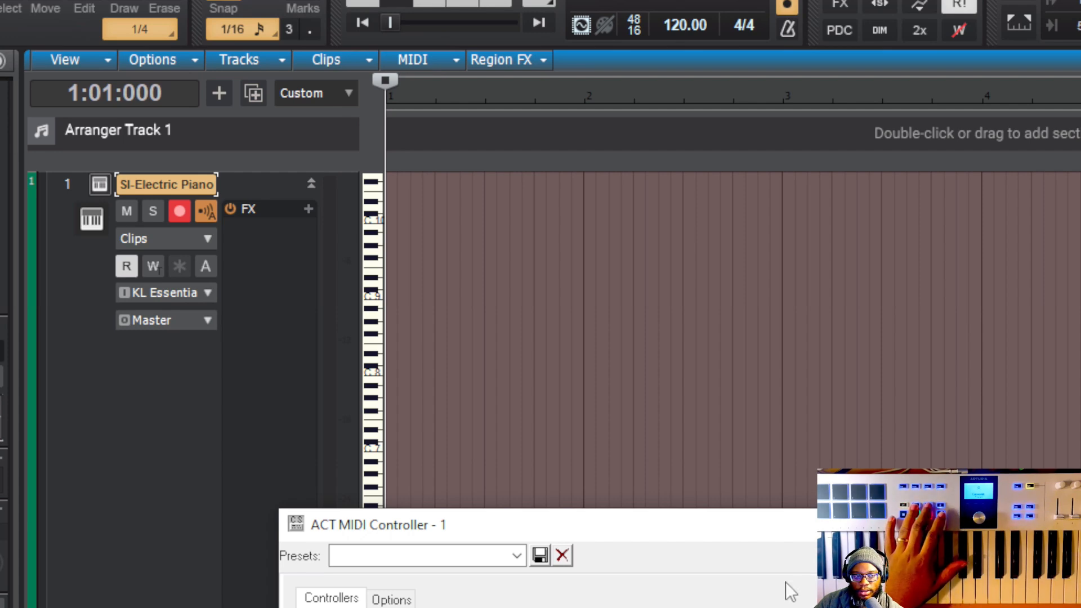
{"action": "left_click_drag", "start_coordinate": [786, 527], "coordinate": [509, 37]}
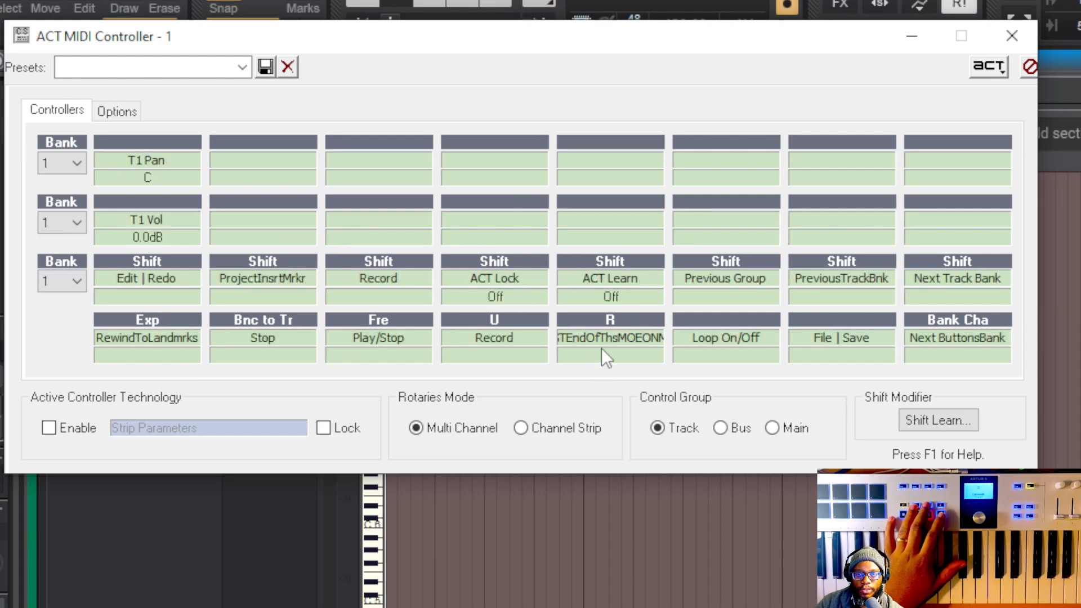
{"action": "left_click_drag", "start_coordinate": [483, 36], "coordinate": [588, 550]}
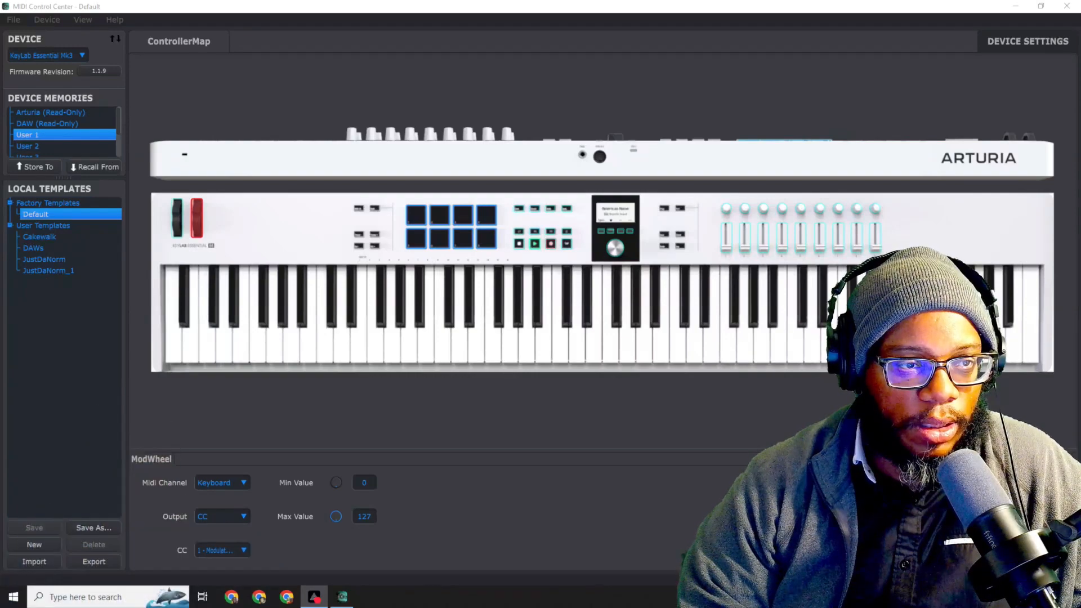
In MIDI Control Center, examine Knob 1's output, option, MIDI channel and CC choices, keeping CC 74 - Brightness.
{"action": "left_click", "coordinate": [727, 210]}
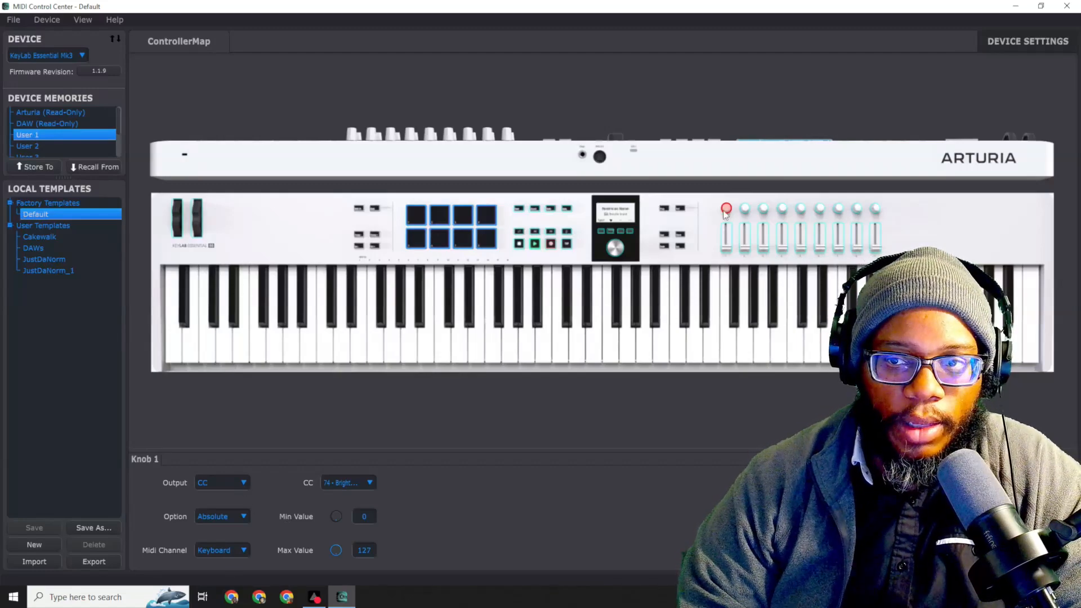
{"action": "left_click", "coordinate": [227, 488]}
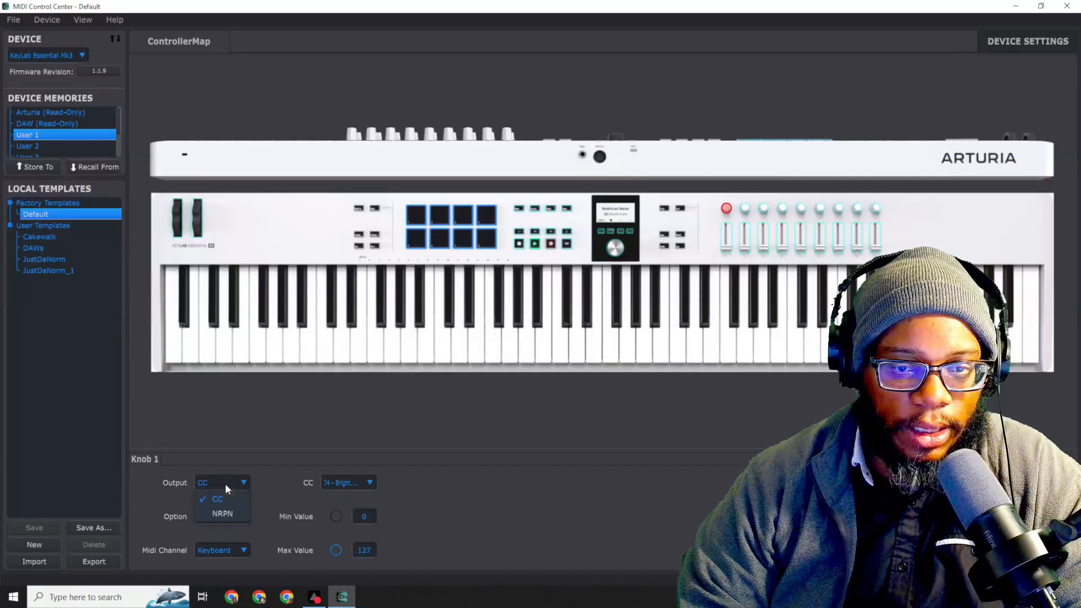
{"action": "left_click", "coordinate": [226, 486]}
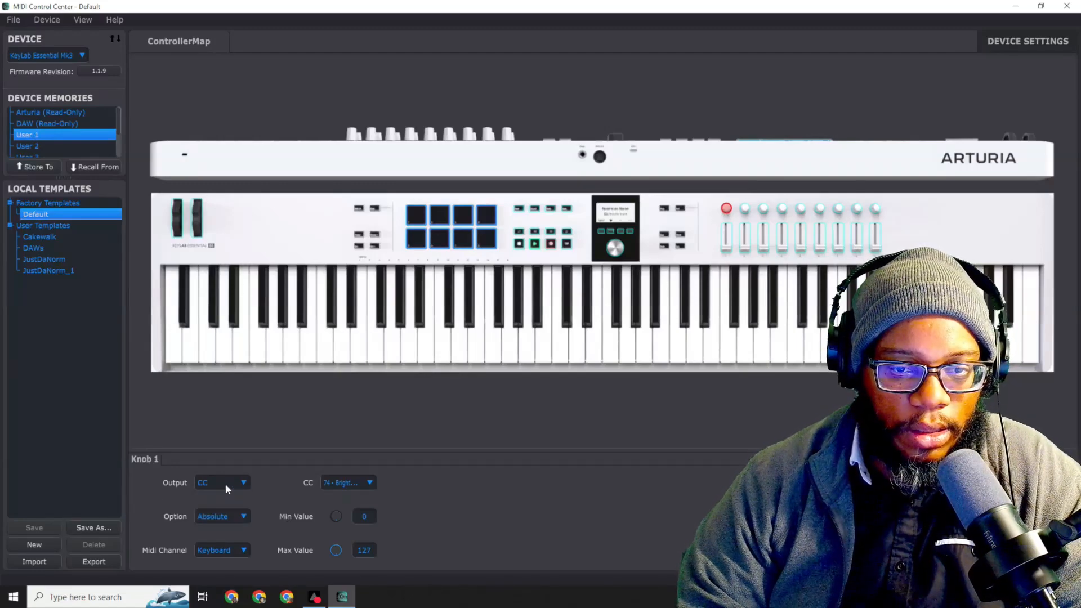
{"action": "left_click", "coordinate": [226, 516]}
{"action": "left_click", "coordinate": [225, 517]}
{"action": "left_click", "coordinate": [246, 549]}
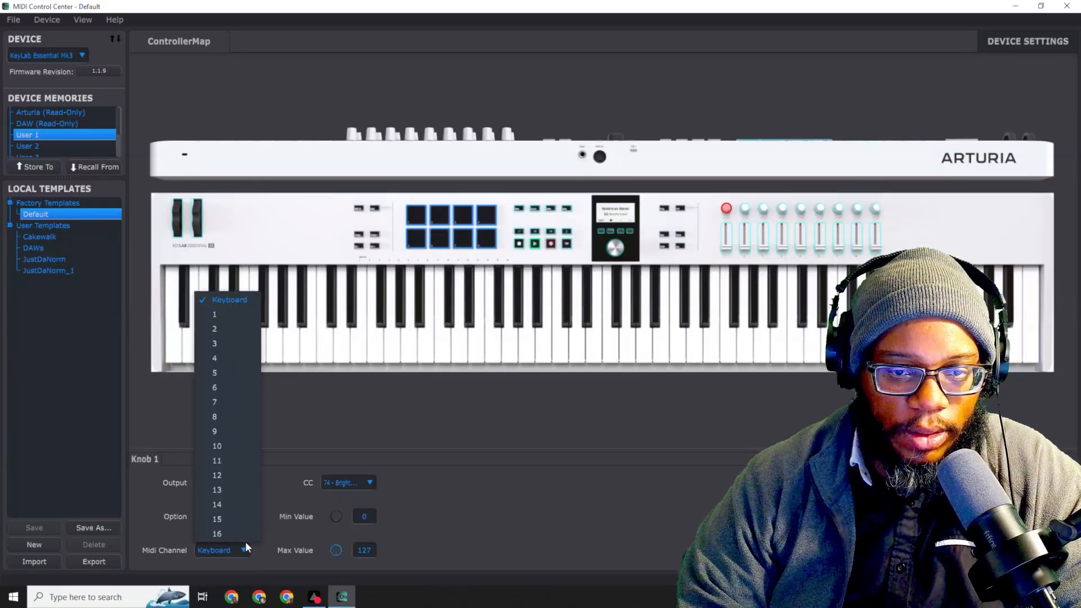
{"action": "left_click", "coordinate": [243, 546]}
{"action": "left_click", "coordinate": [345, 483]}
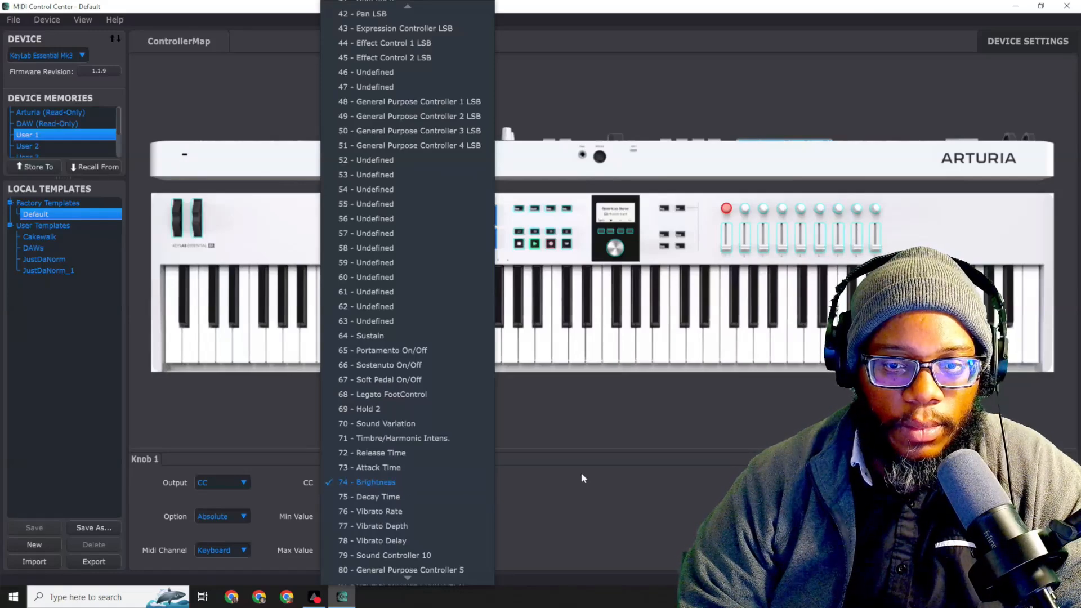
{"action": "left_click", "coordinate": [430, 483]}
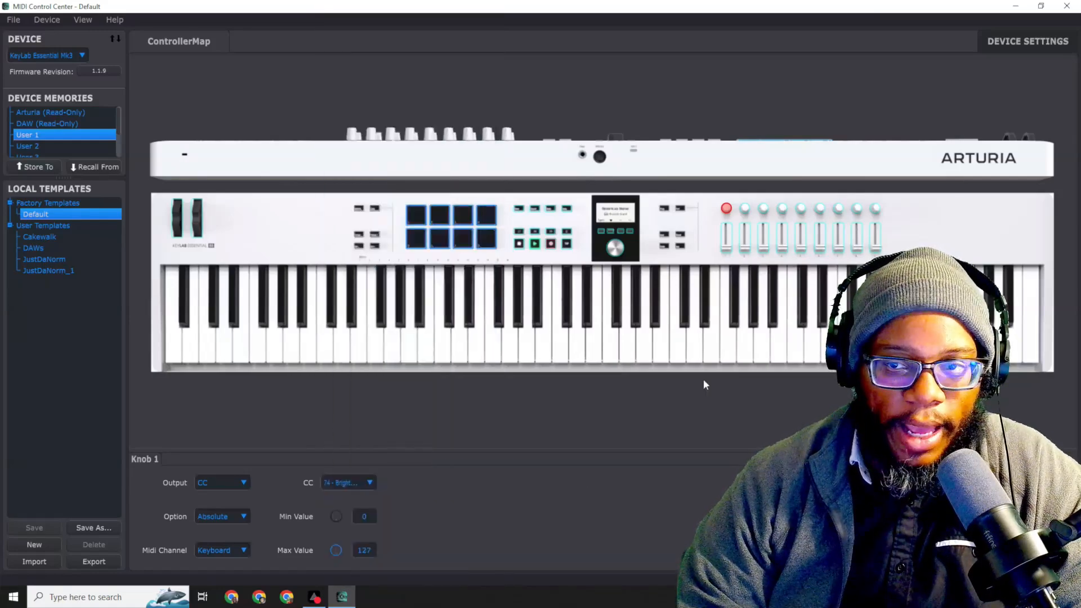
Review the MIDI settings of Knob 2 and of Faders 1 to 6 on the controller map.
{"action": "left_click", "coordinate": [744, 209]}
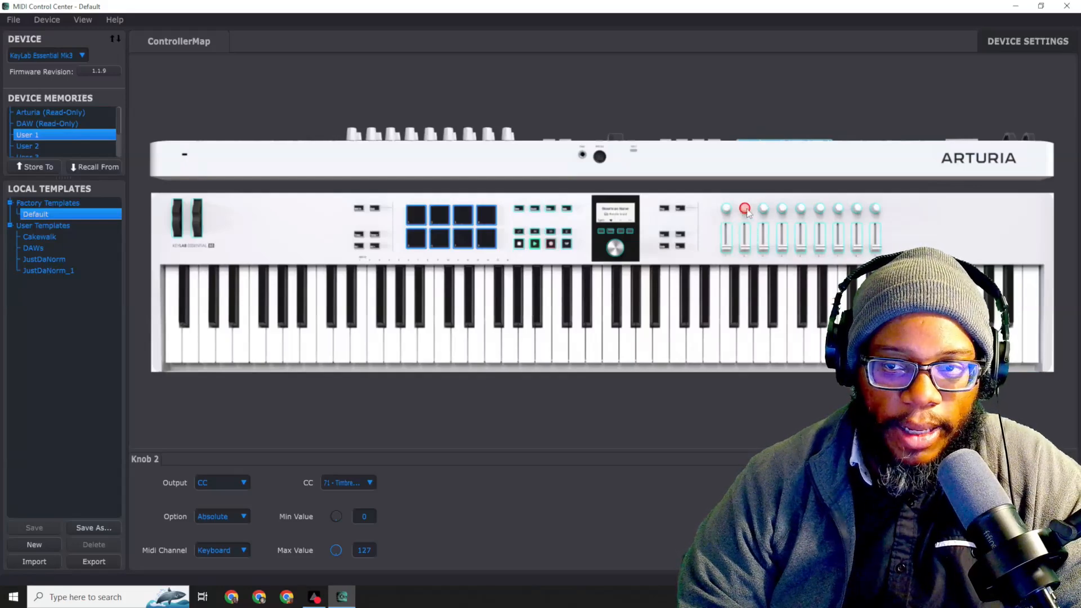
{"action": "left_click", "coordinate": [727, 246]}
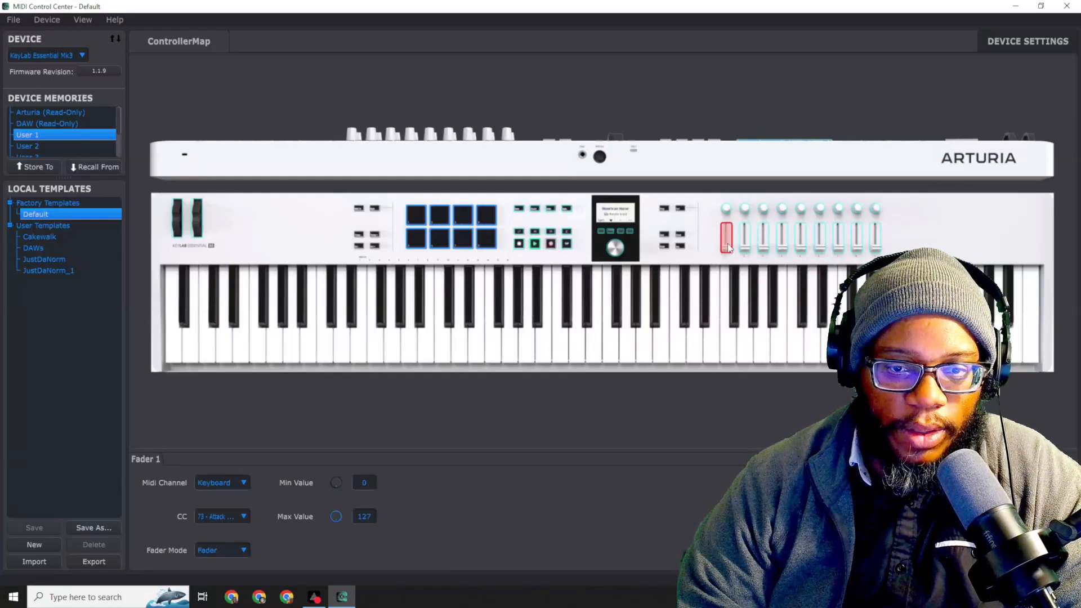
{"action": "left_click", "coordinate": [744, 242]}
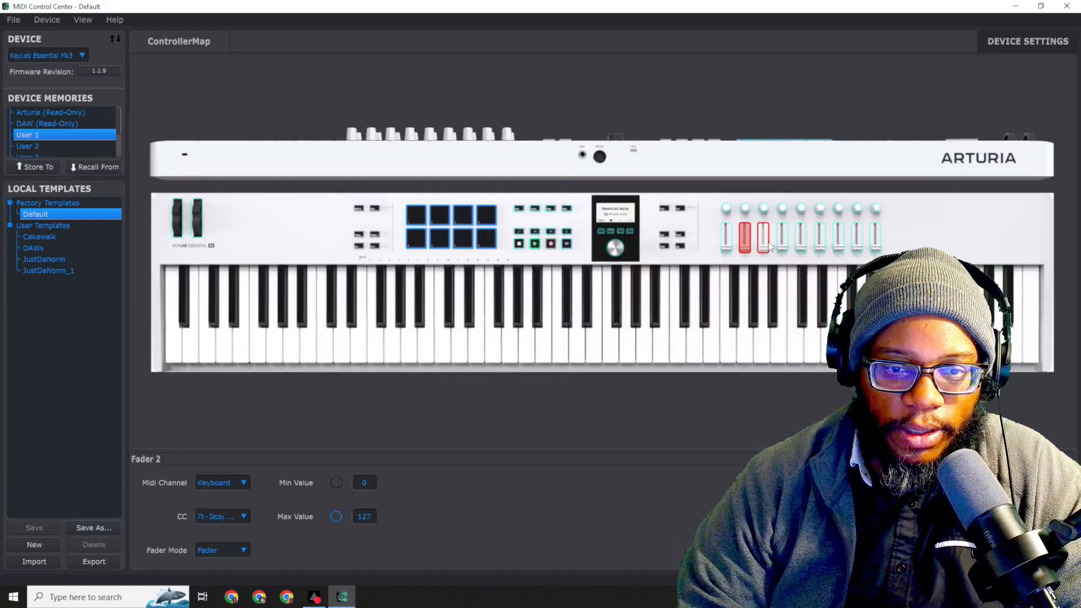
{"action": "left_click", "coordinate": [764, 243]}
{"action": "left_click", "coordinate": [782, 243]}
{"action": "left_click", "coordinate": [801, 243]}
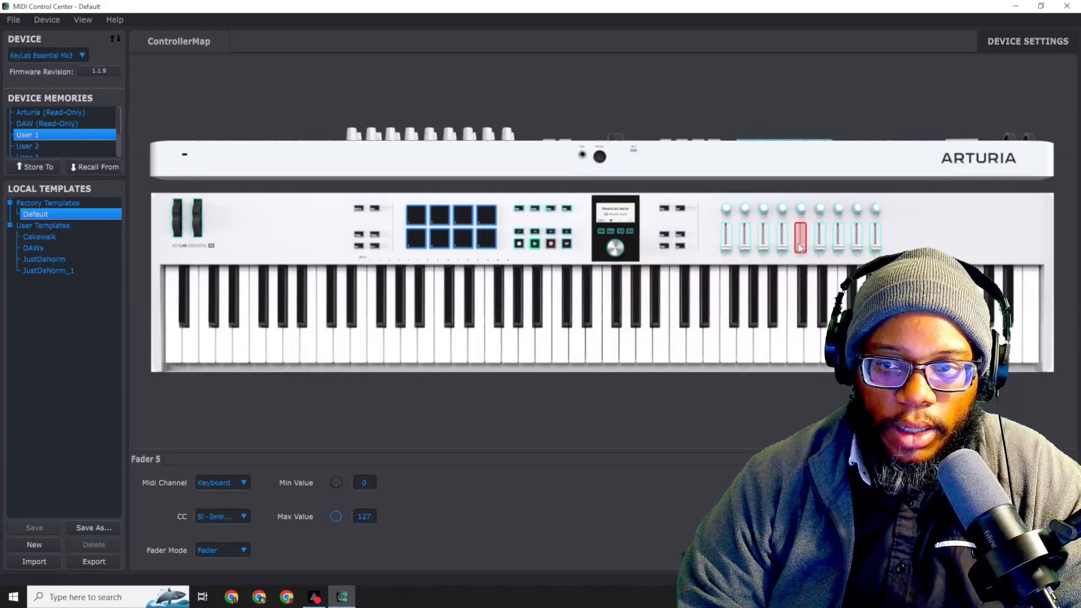
{"action": "left_click", "coordinate": [819, 246]}
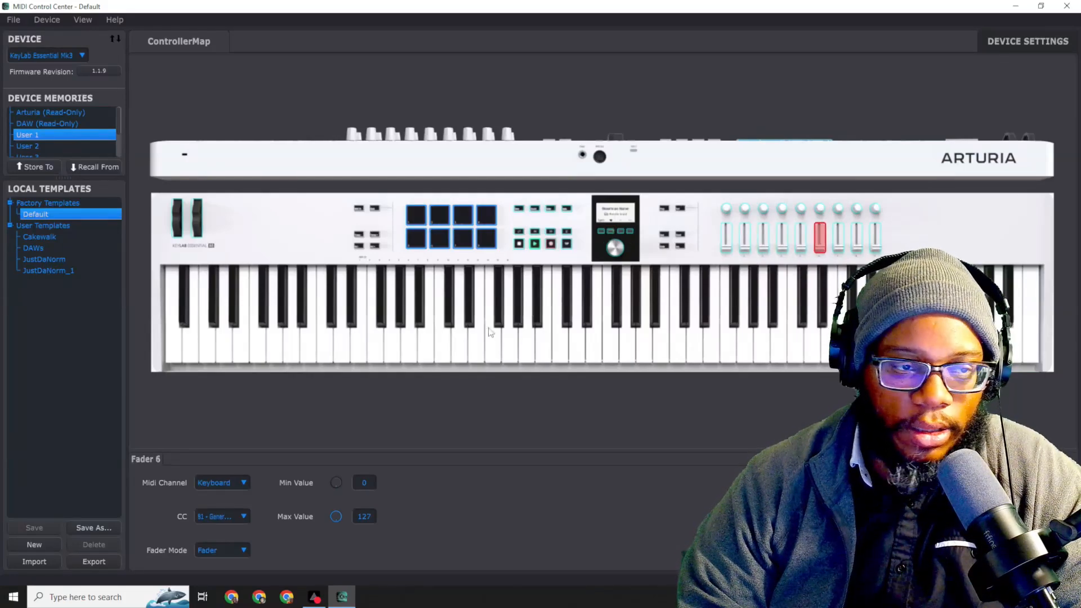
Examine the output types offered for Button 1 below the keyboard's display, keeping CC.
{"action": "left_click", "coordinate": [600, 234]}
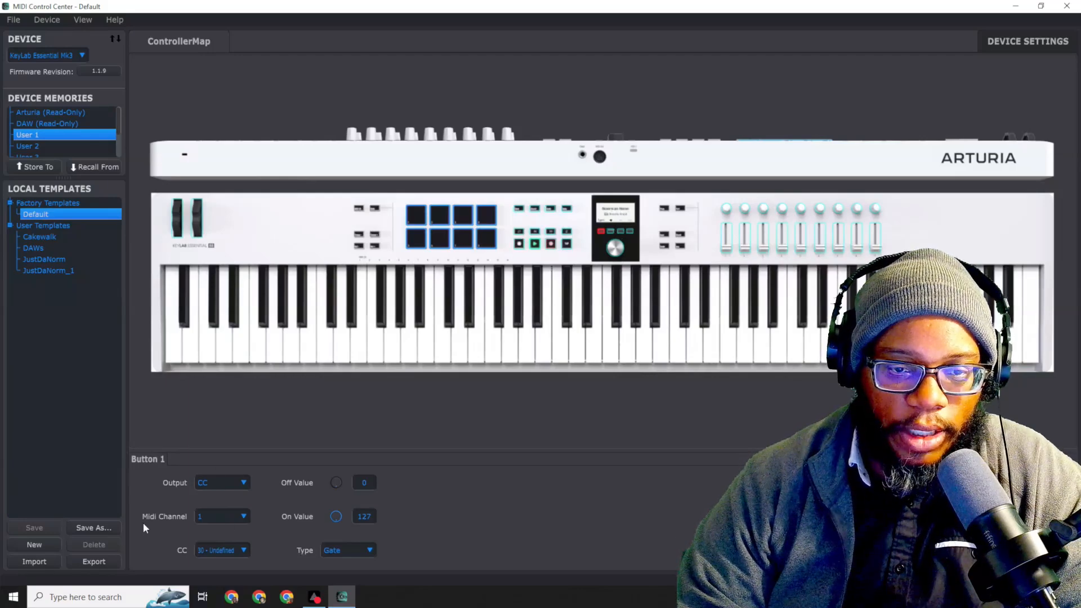
{"action": "left_click", "coordinate": [244, 482]}
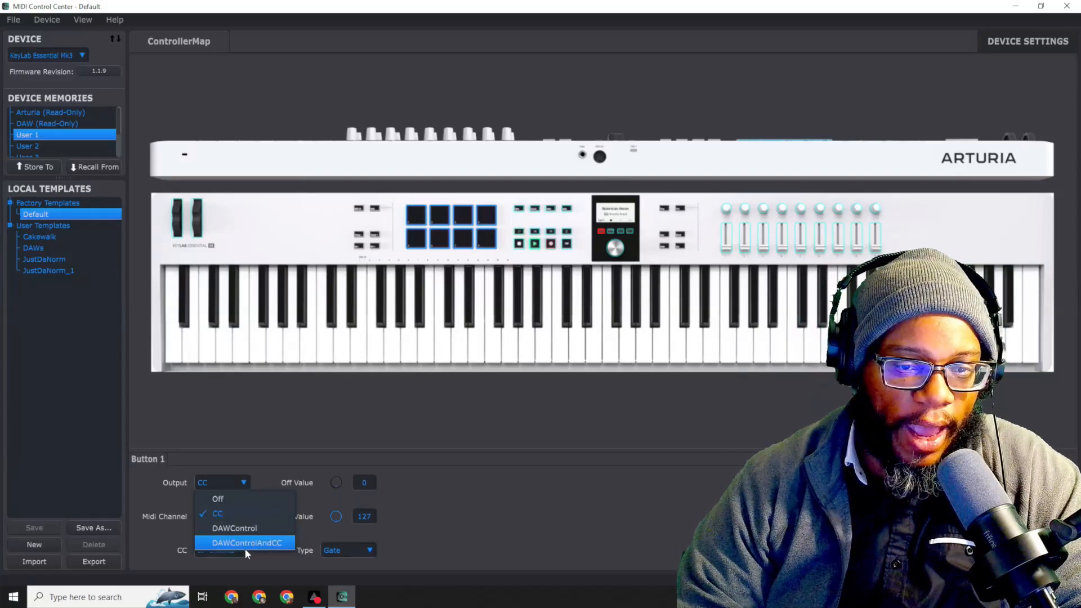
{"action": "left_click", "coordinate": [570, 462]}
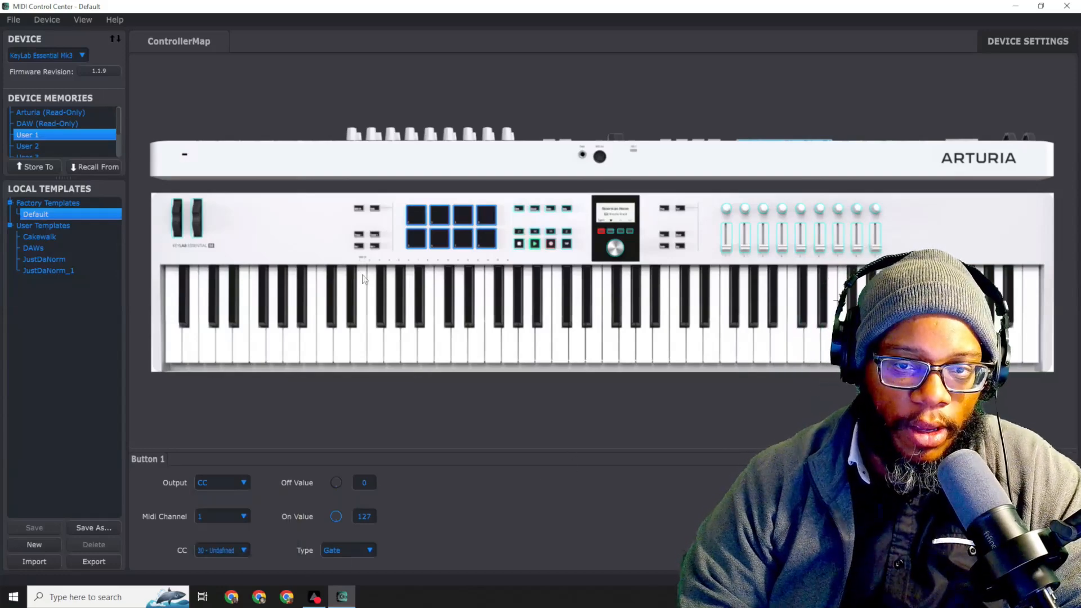
Examine the output types and settings of Pad 1 in Bank A, keeping Note as the output.
{"action": "left_click", "coordinate": [414, 217]}
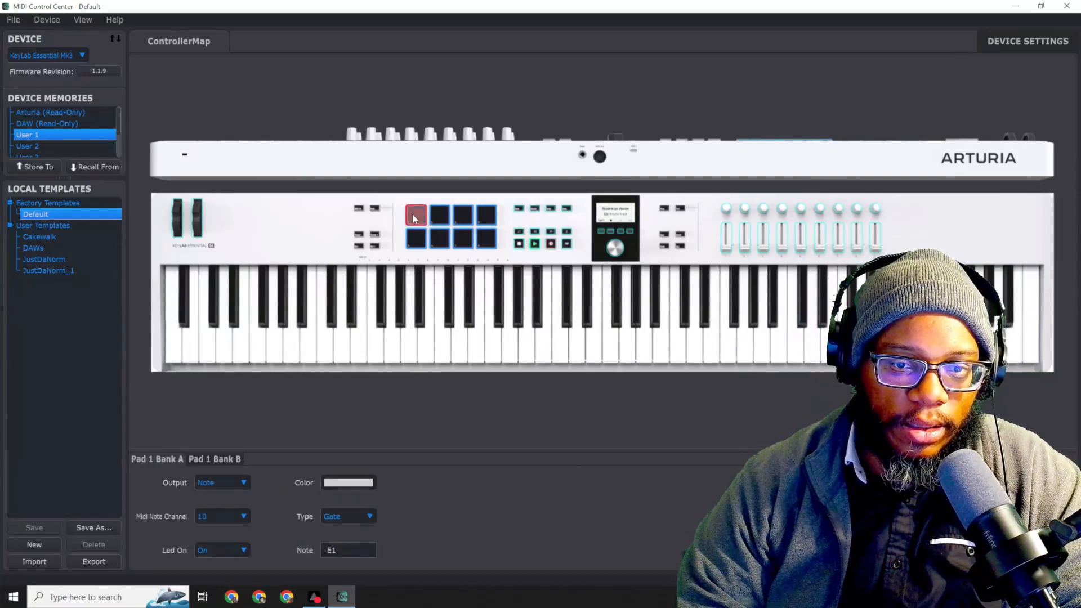
{"action": "left_click", "coordinate": [238, 487]}
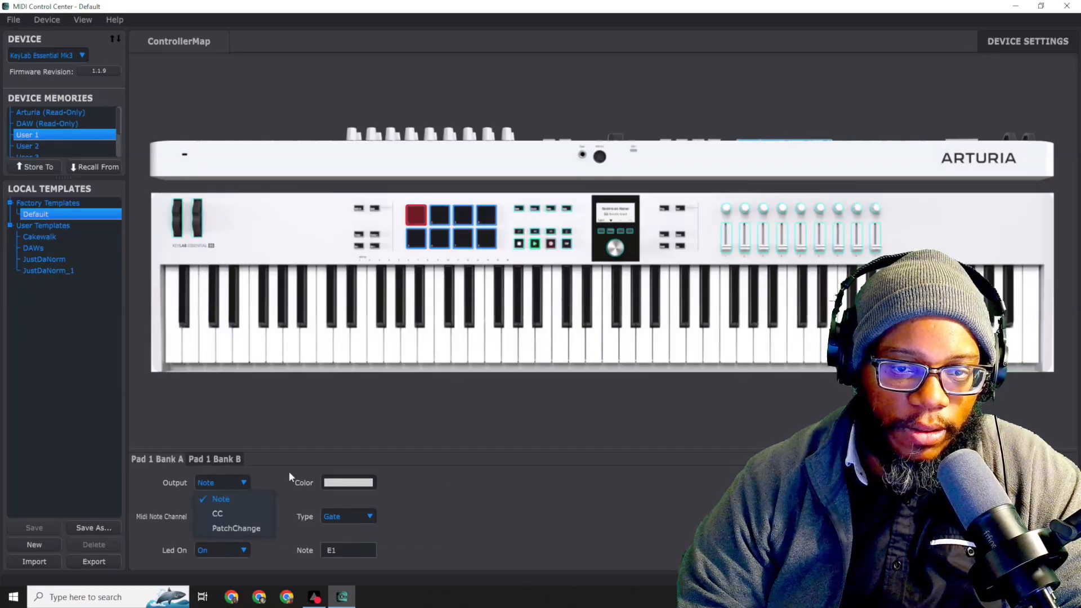
{"action": "left_click", "coordinate": [348, 483]}
{"action": "left_click", "coordinate": [219, 459]}
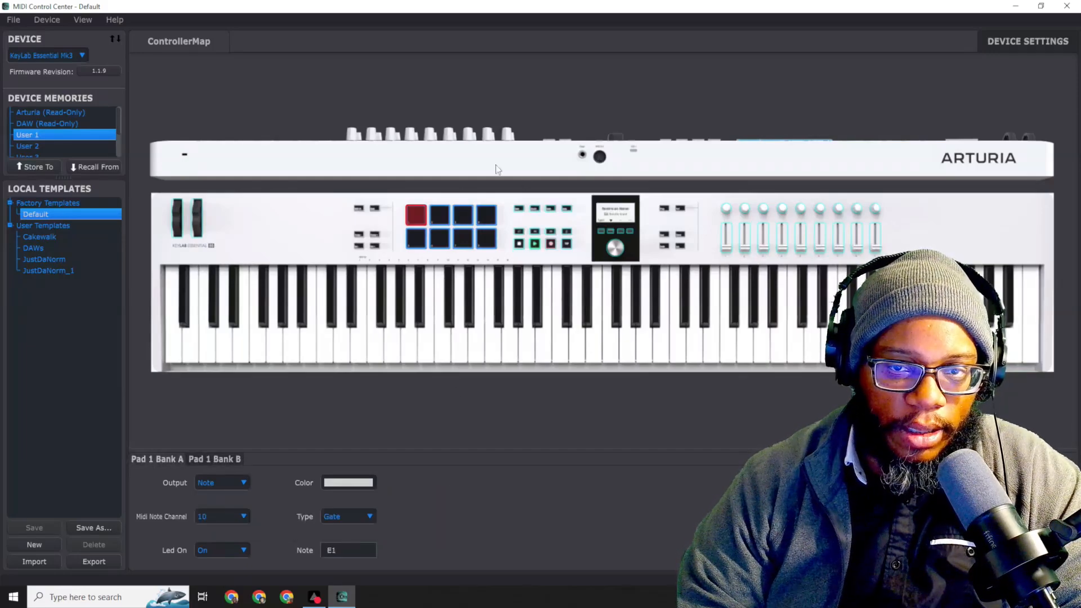
{"action": "left_click", "coordinate": [471, 241]}
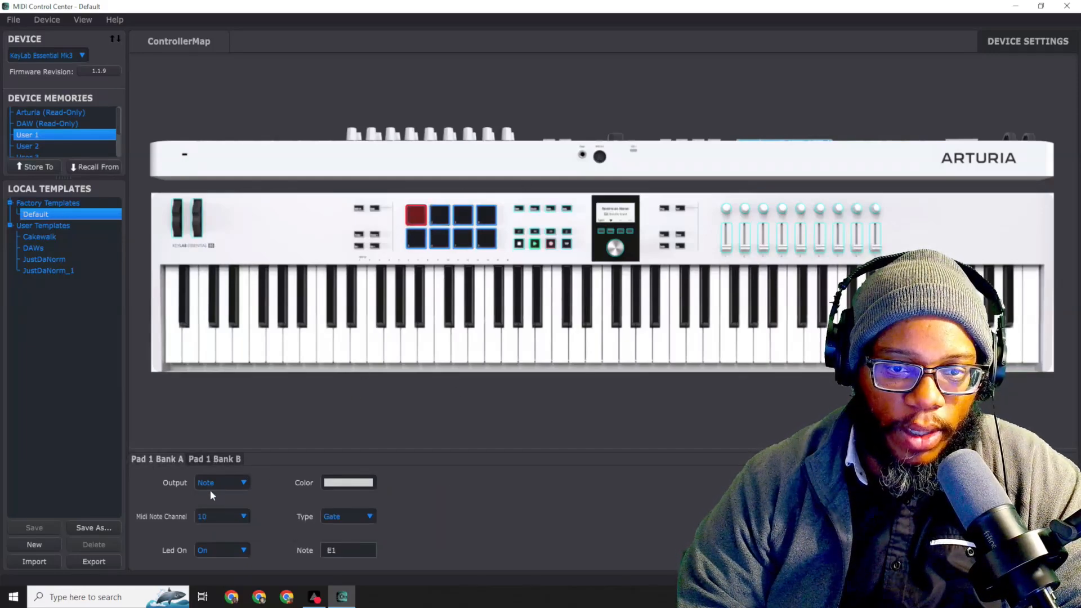
{"action": "left_click", "coordinate": [241, 485]}
{"action": "left_click", "coordinate": [248, 487]}
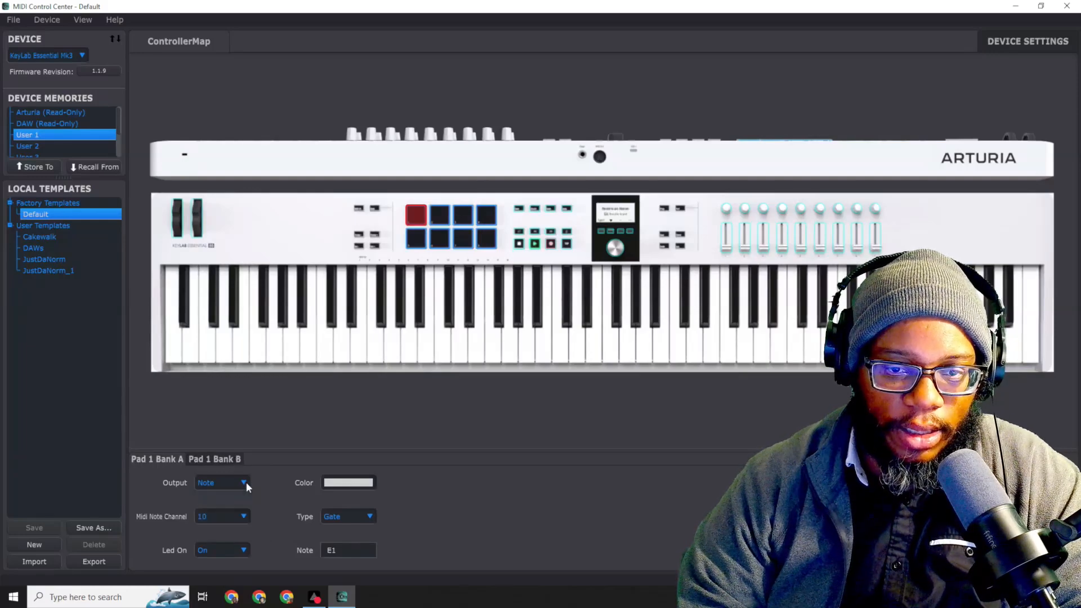
Change the color of Pad 1 in Bank A to amber yellow.
{"action": "left_click", "coordinate": [341, 486]}
{"action": "left_click", "coordinate": [320, 506]}
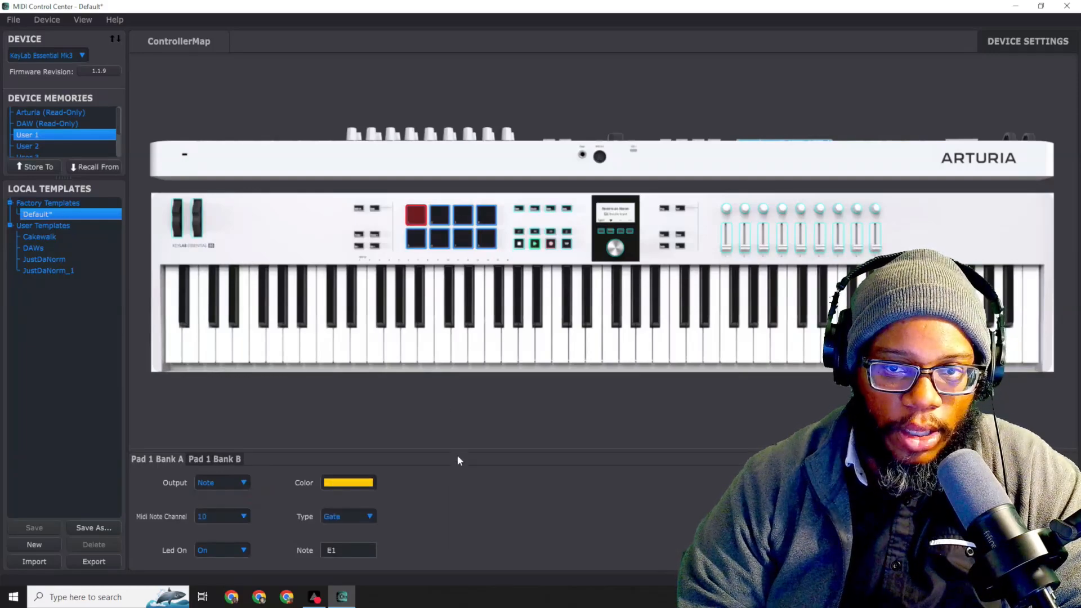
Examine the output types and MIDI note channel choices of Pad 2 in Bank A, keeping Note and channel 10.
{"action": "left_click", "coordinate": [444, 215]}
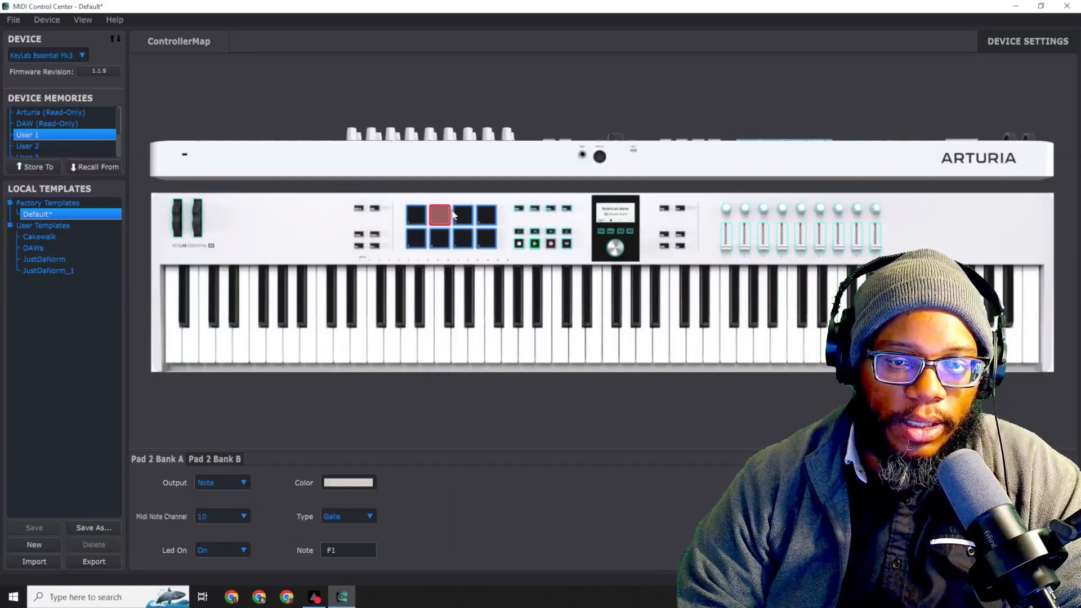
{"action": "left_click", "coordinate": [243, 484]}
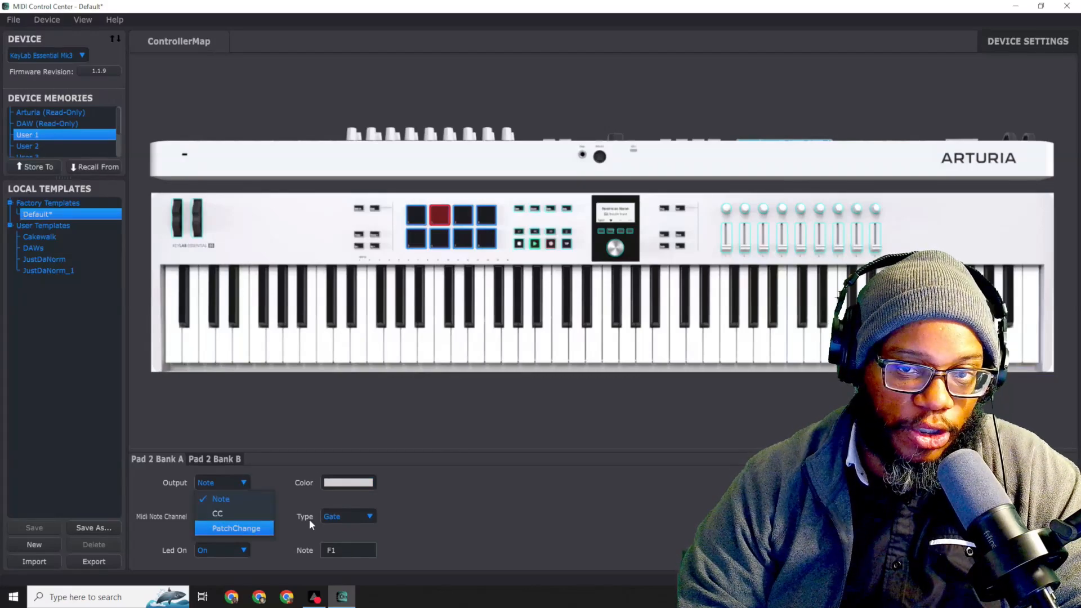
{"action": "left_click", "coordinate": [481, 507]}
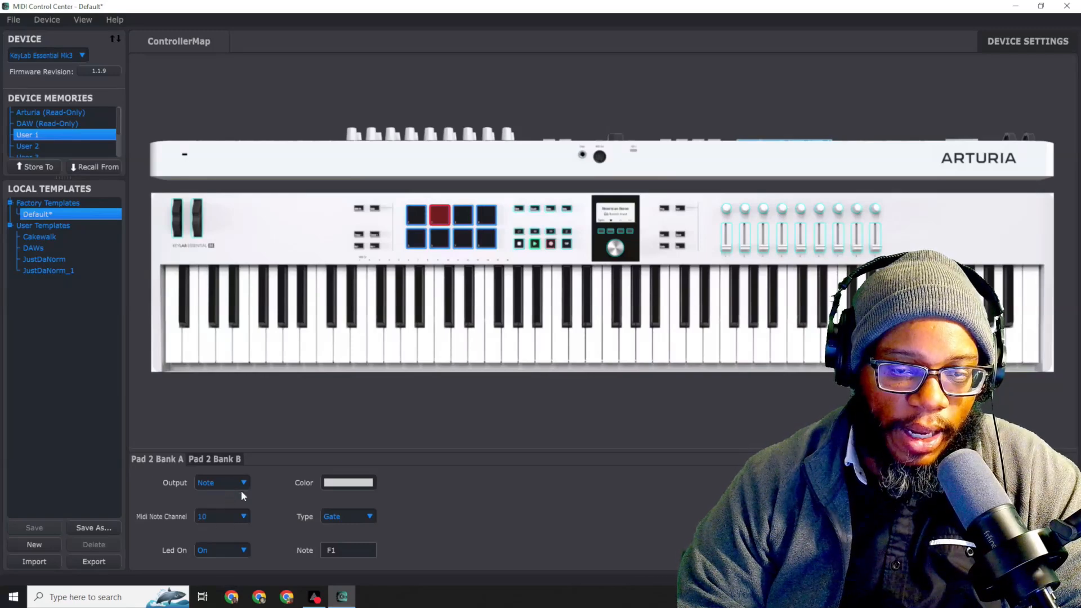
{"action": "left_click", "coordinate": [243, 514]}
{"action": "left_click", "coordinate": [238, 514]}
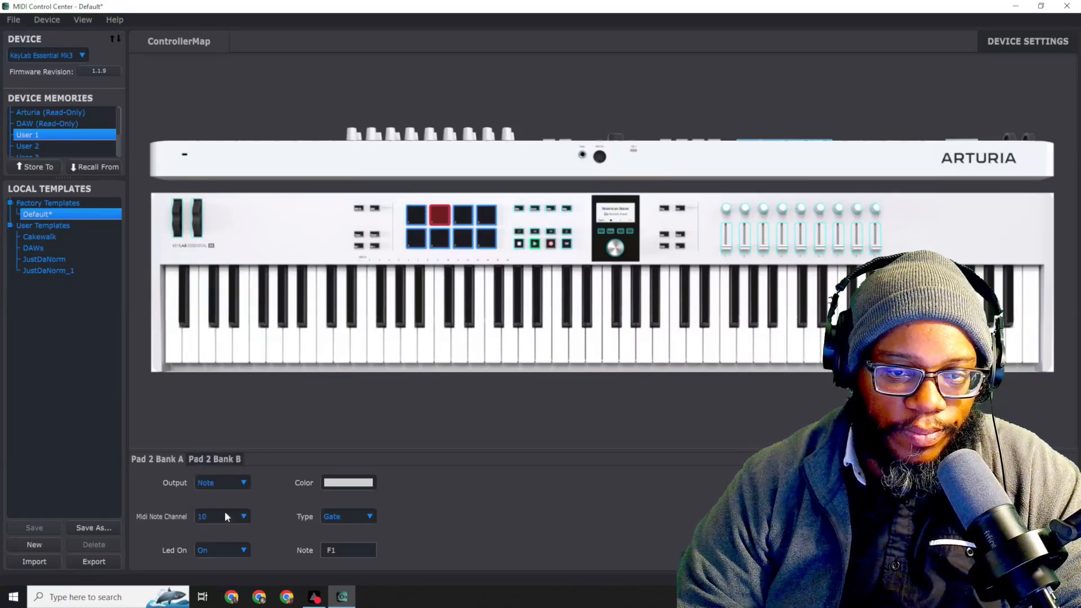
{"action": "left_click", "coordinate": [203, 484]}
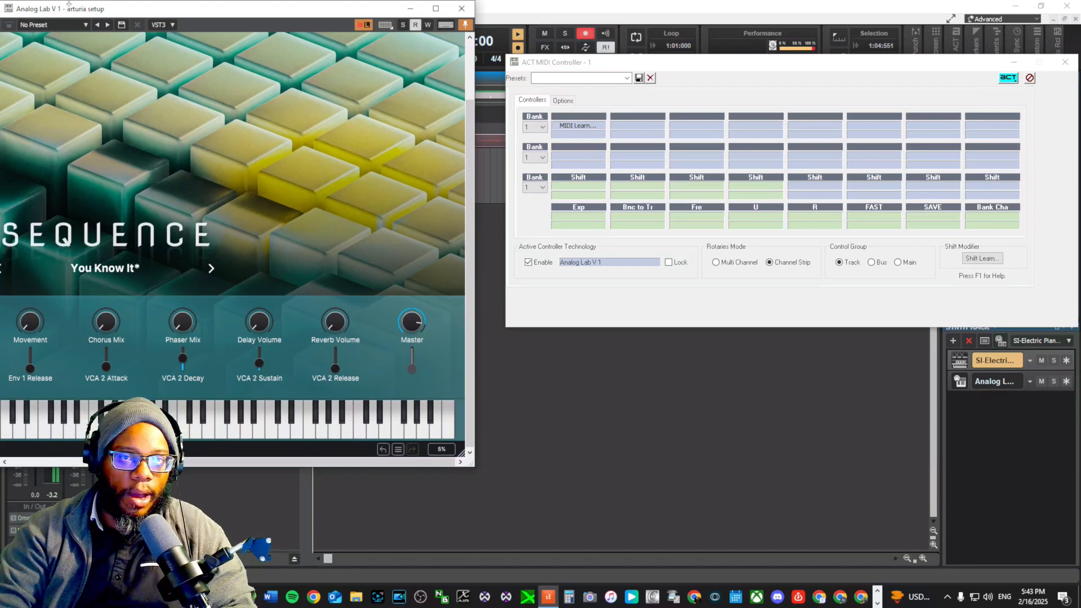
In Cakewalk, bring the Analog Lab V instrument window fully into view and maximize it.
{"action": "left_click_drag", "start_coordinate": [214, 14], "coordinate": [380, 56]}
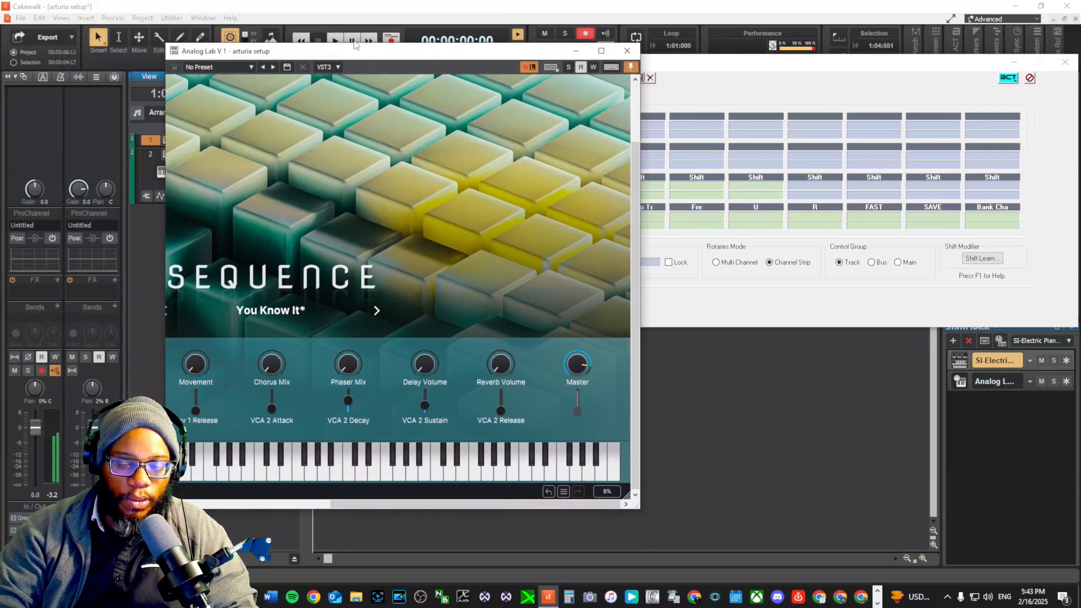
{"action": "left_click", "coordinate": [600, 51]}
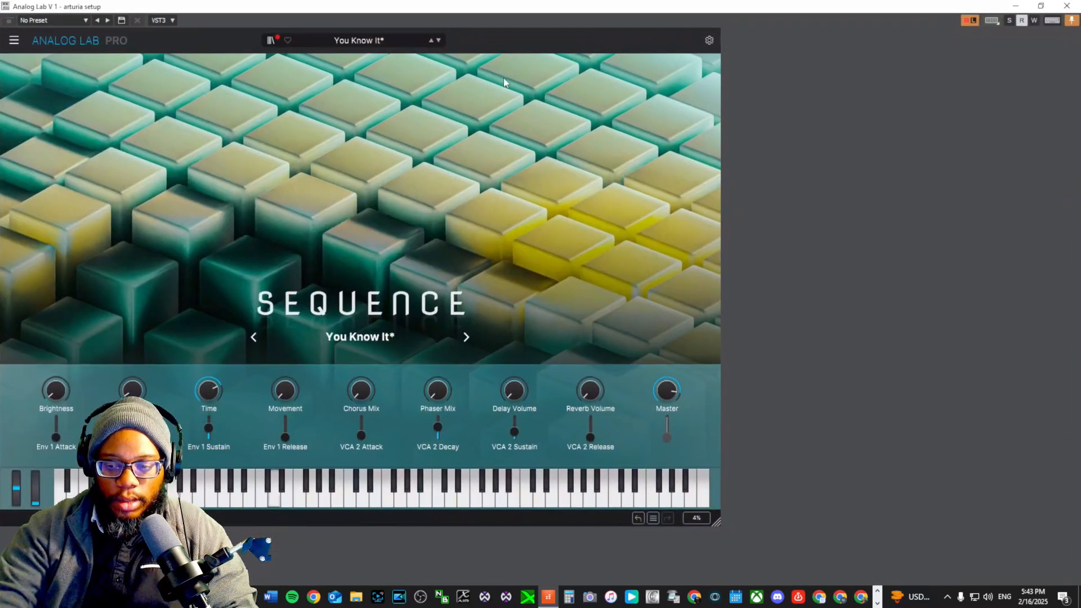